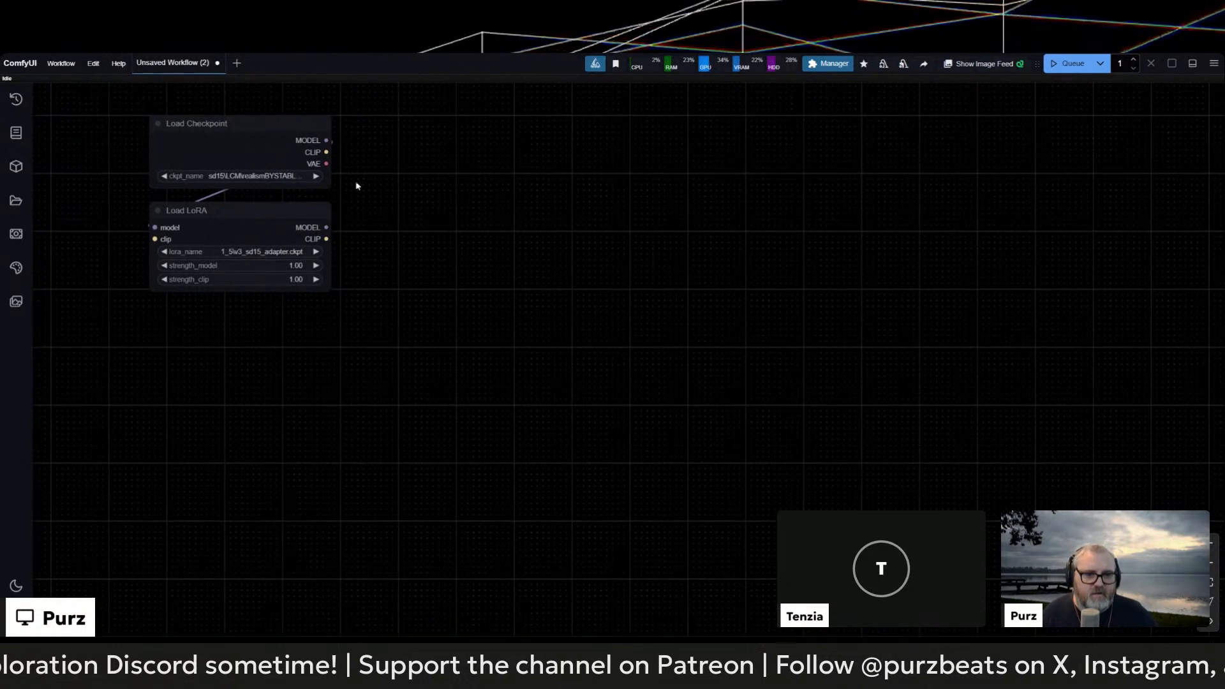
# Step: Connect Load Checkpoint's CLIP output to Load LoRA's clip input and add a CLIP Text Encode (Prompt) node beside the LoRA loader
pyautogui.moveTo(326, 152); pyautogui.dragTo(155, 239)
pyautogui.moveTo(385, 296); pyautogui.dragTo(240, 395)
pyautogui.moveTo(180, 338); pyautogui.dragTo(238, 274)
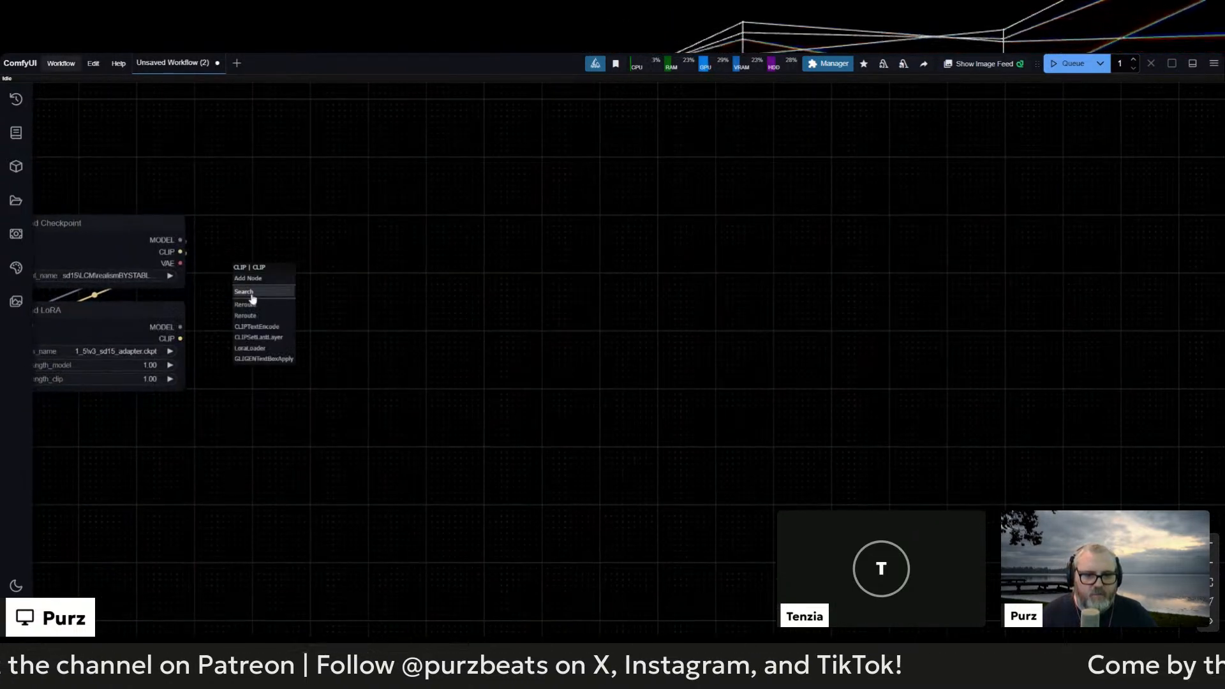
pyautogui.click(245, 292)
pyautogui.write('prompt')
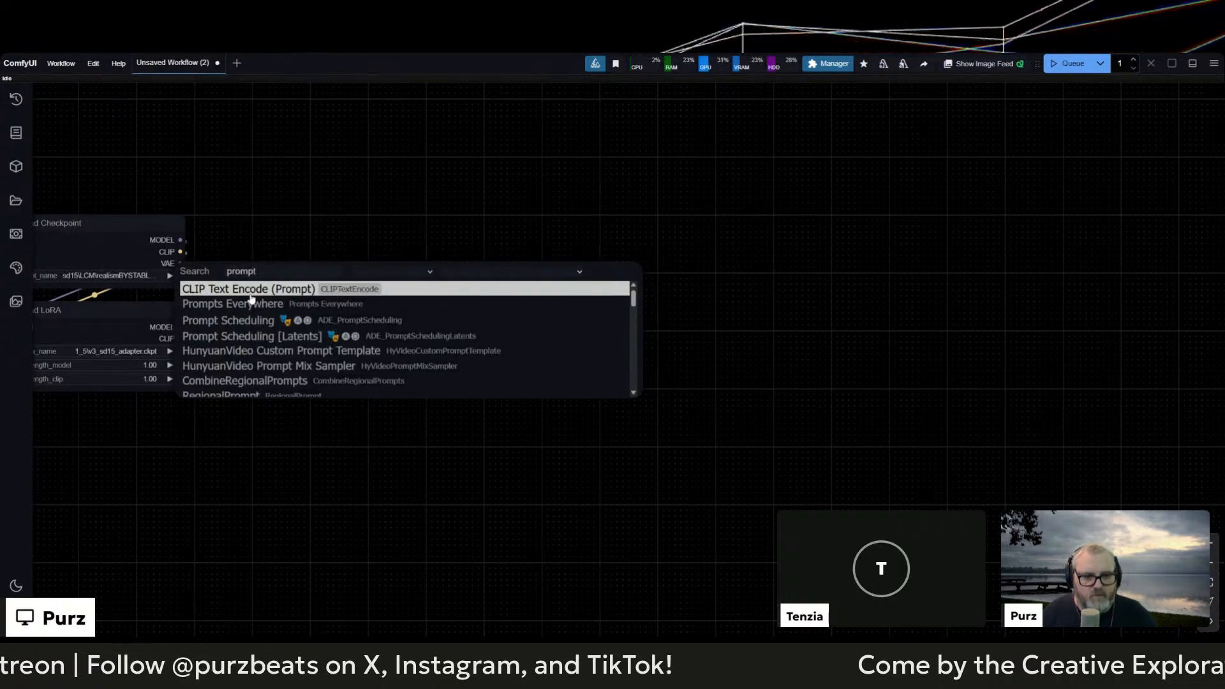
pyautogui.click(253, 290)
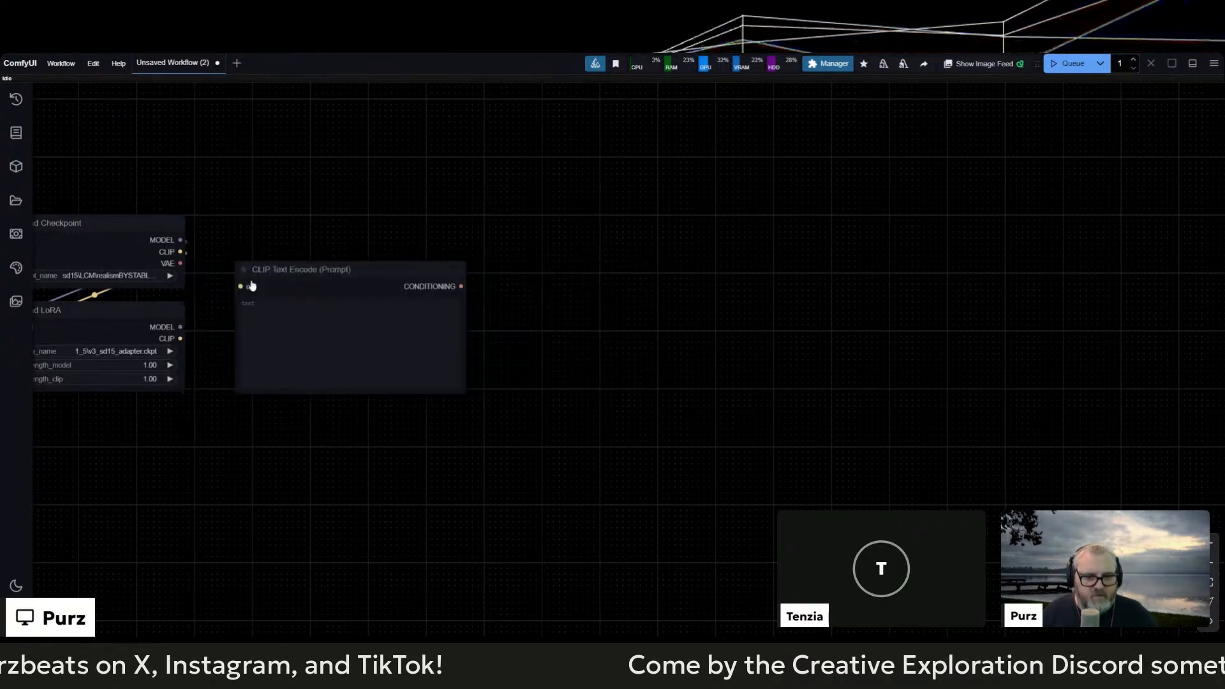
# Step: Duplicate the CLIP Text Encode node below the original and feed both copies from Load LoRA's CLIP output
pyautogui.moveTo(181, 338); pyautogui.dragTo(261, 264)
pyautogui.keyDown('alt'); pyautogui.moveTo(260, 263); pyautogui.dragTo(261, 408); pyautogui.keyUp('alt')
pyautogui.moveTo(180, 339); pyautogui.dragTo(235, 426)
# Step: Color the upper CLIP Text Encode node green and the lower one red
pyautogui.rightClick(281, 263)
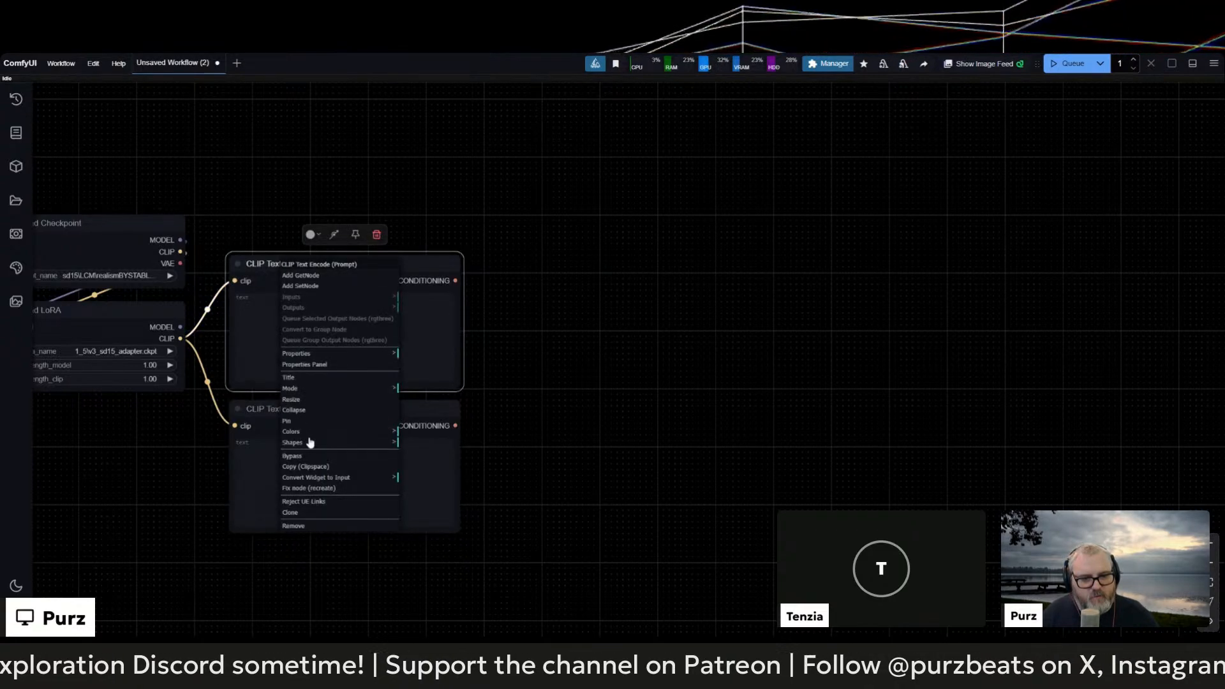
pyautogui.click(393, 433)
pyautogui.click(409, 467)
pyautogui.rightClick(340, 421)
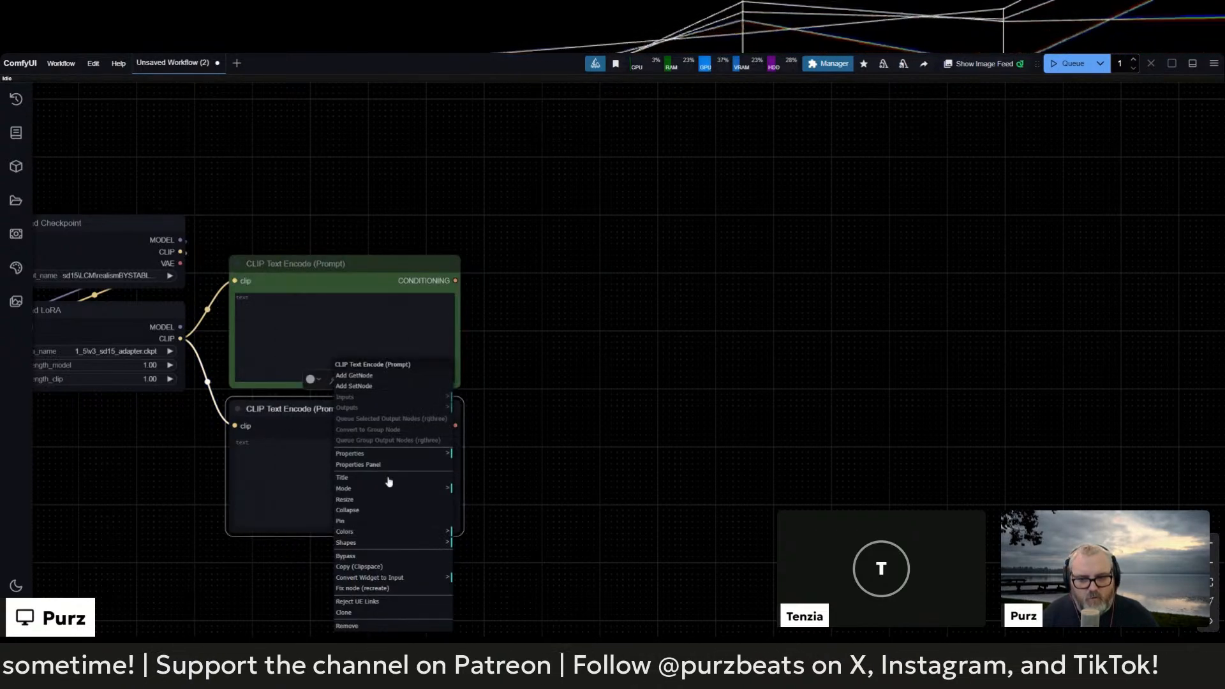
pyautogui.click(382, 532)
pyautogui.click(482, 544)
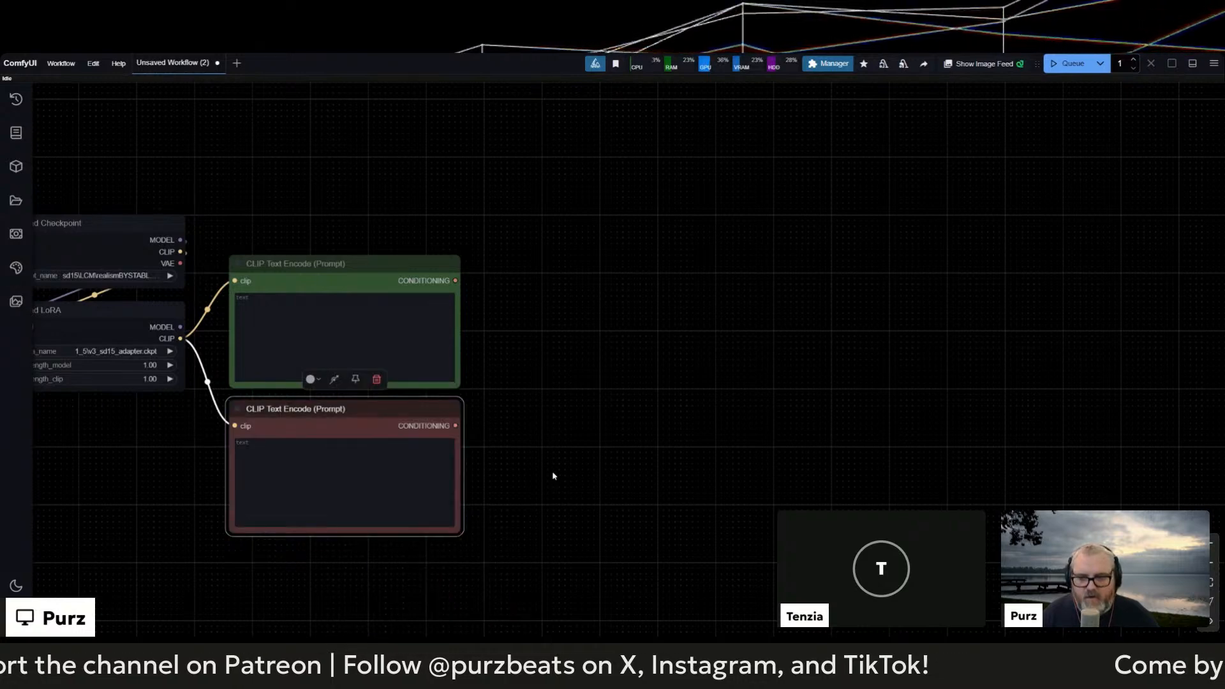
# Step: Color the Load Checkpoint and Load LoRA nodes green together
pyautogui.moveTo(492, 411); pyautogui.dragTo(722, 405)
pyautogui.click(303, 305)
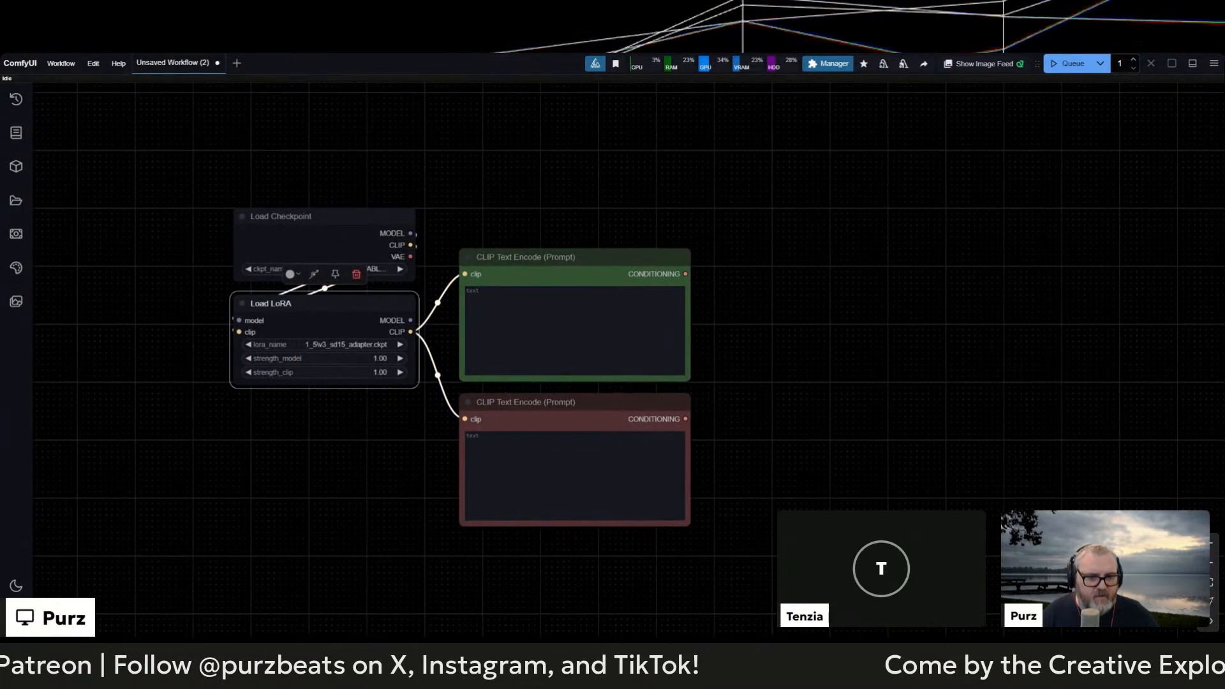
pyautogui.keyDown('shift'); pyautogui.click(322, 223); pyautogui.keyUp('shift')
pyautogui.rightClick(324, 232)
pyautogui.click(369, 443)
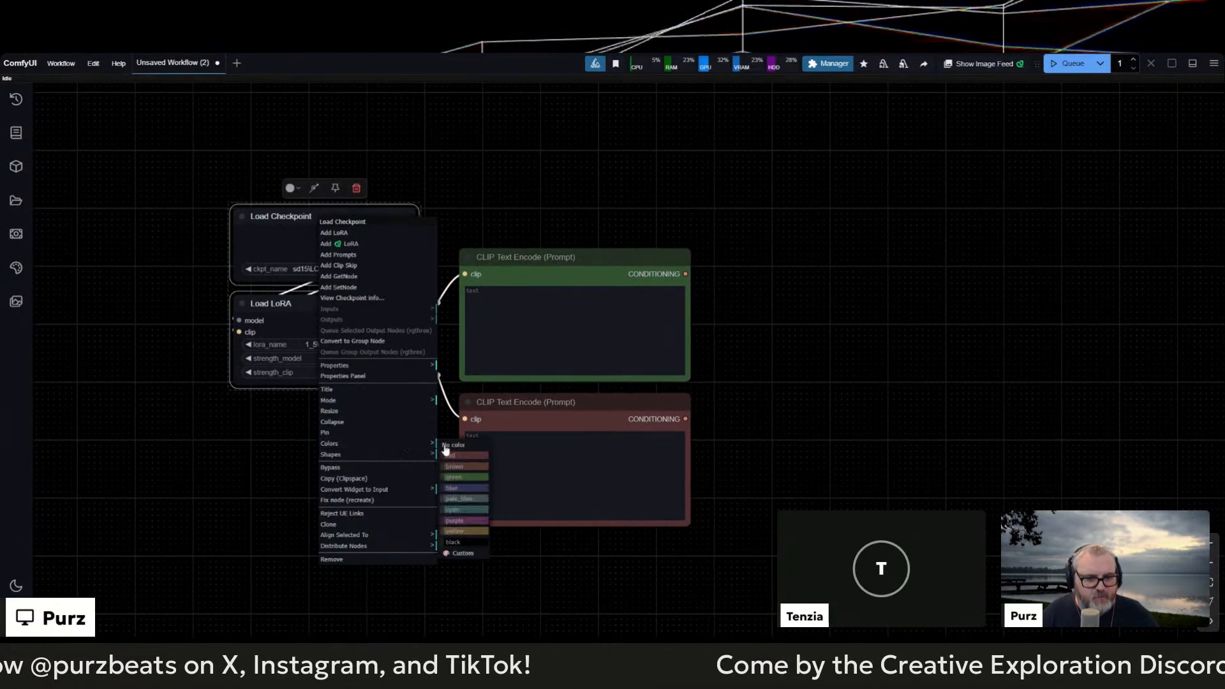
pyautogui.click(472, 482)
pyautogui.moveTo(388, 499); pyautogui.dragTo(423, 473)
pyautogui.moveTo(405, 419); pyautogui.dragTo(384, 283)
pyautogui.click(363, 178)
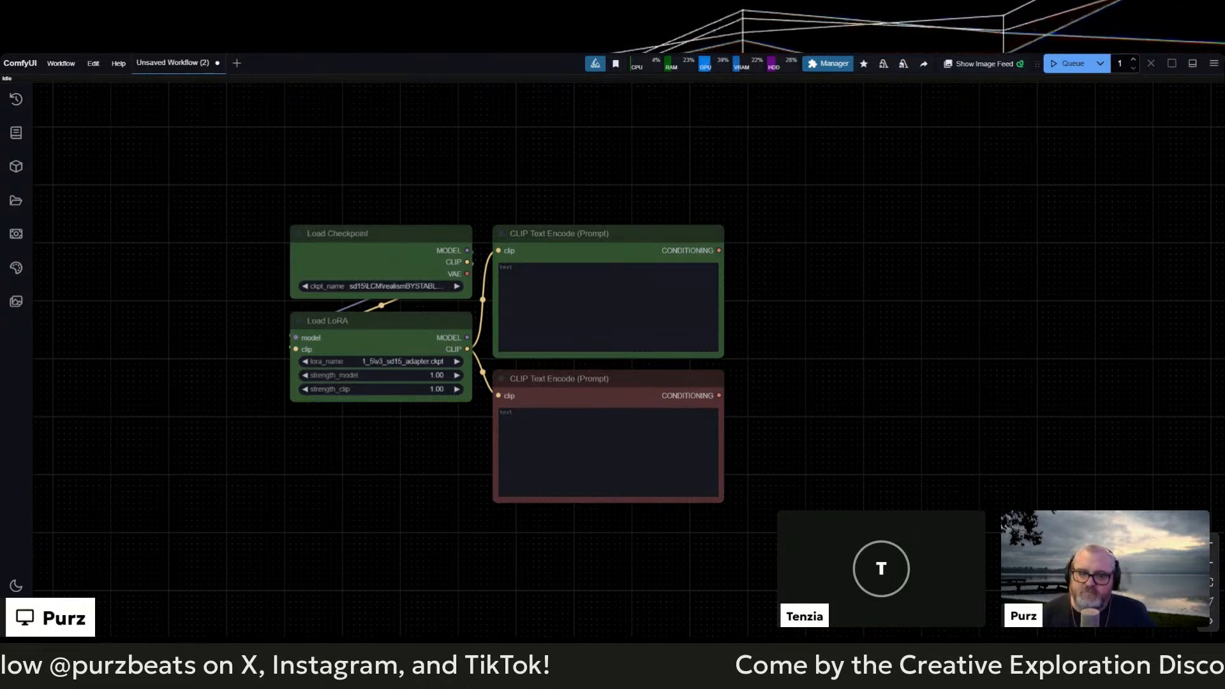
pyautogui.click(501, 267)
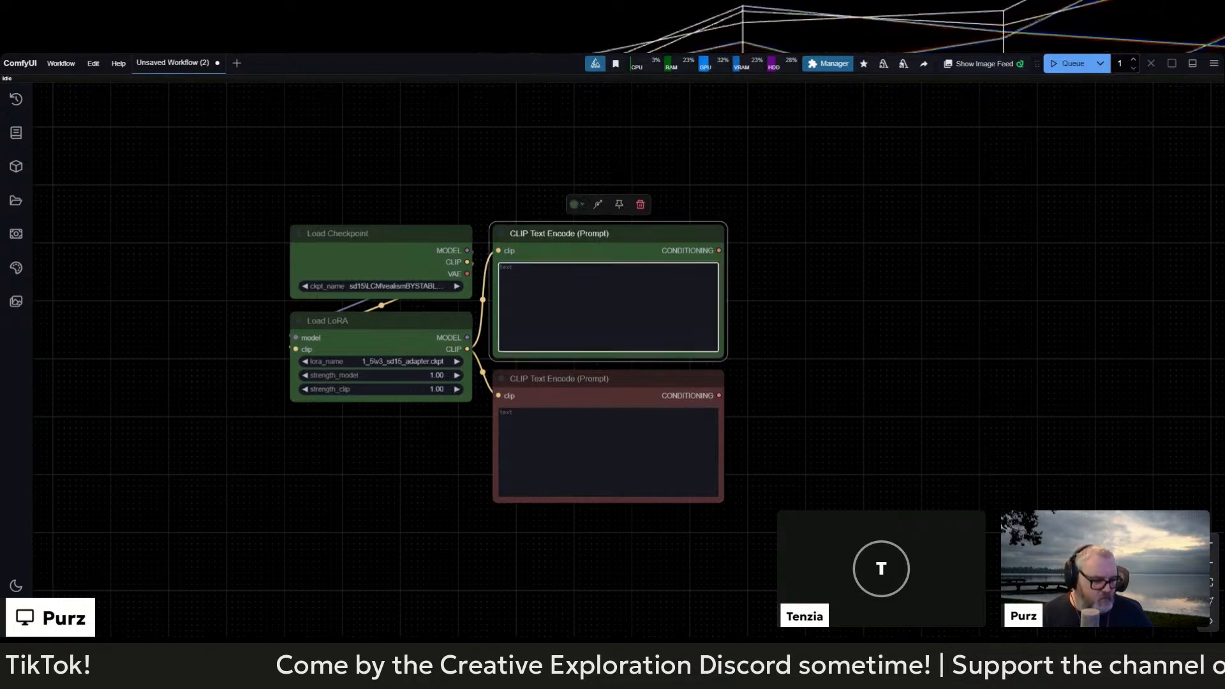
pyautogui.moveTo(837, 345); pyautogui.dragTo(660, 308)
pyautogui.moveTo(589, 229); pyautogui.dragTo(667, 241)
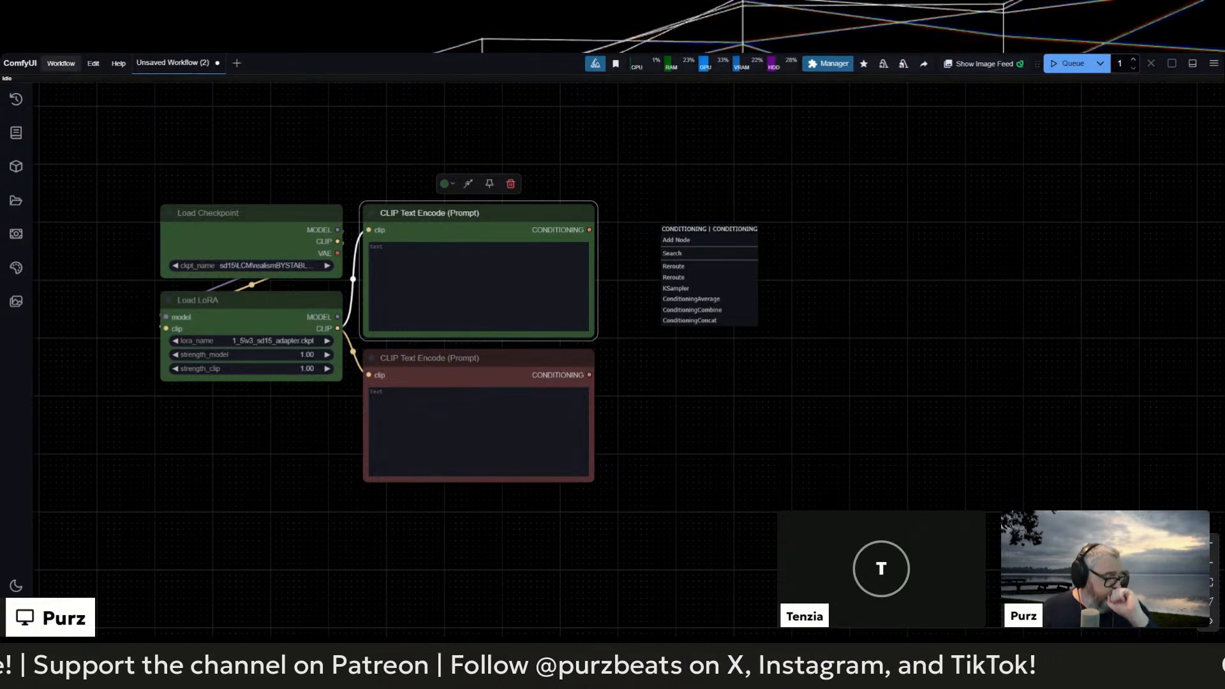
pyautogui.click(646, 222)
pyautogui.moveTo(589, 230); pyautogui.dragTo(693, 217)
pyautogui.click(629, 162)
pyautogui.click(250, 230)
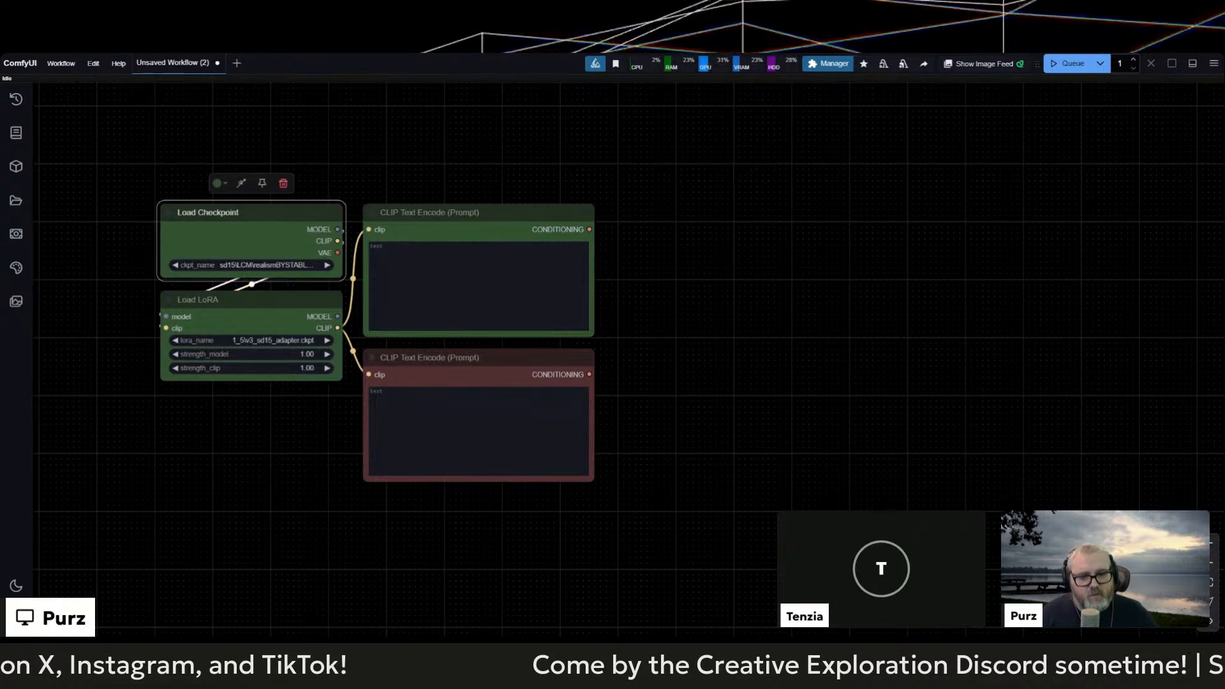
pyautogui.click(251, 300)
pyautogui.click(479, 212)
pyautogui.click(479, 357)
pyautogui.click(479, 286)
pyautogui.click(479, 431)
pyautogui.click(478, 286)
# Step: Enter "nsfw, nude" as the prompt text in the red CLIP Text Encode node
pyautogui.click(478, 430)
pyautogui.write('nsfw, n')
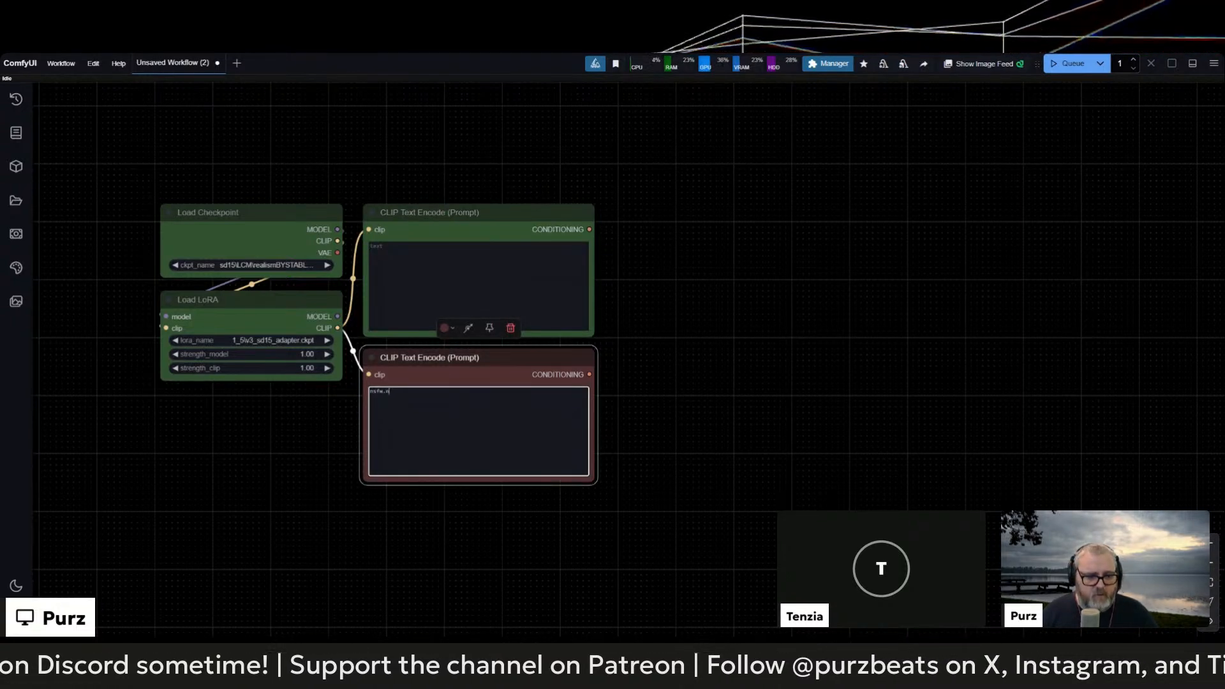
pyautogui.write(' n')
pyautogui.press('BackSpace')
pyautogui.press('BackSpace')
pyautogui.press('BackSpace')
pyautogui.press('BackSpace')
pyautogui.write(', nhde')
pyautogui.press('BackSpace')
pyautogui.press('BackSpace')
pyautogui.press('BackSpace')
pyautogui.write('ude')
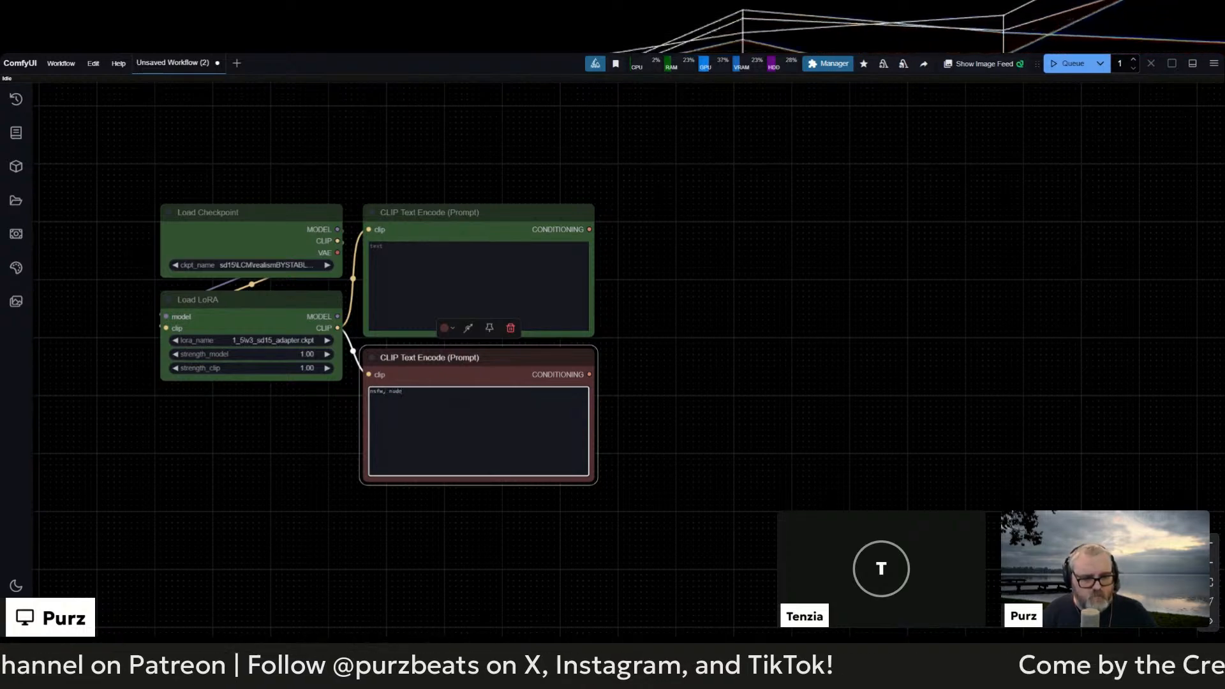
pyautogui.scroll(3, 319, 429)
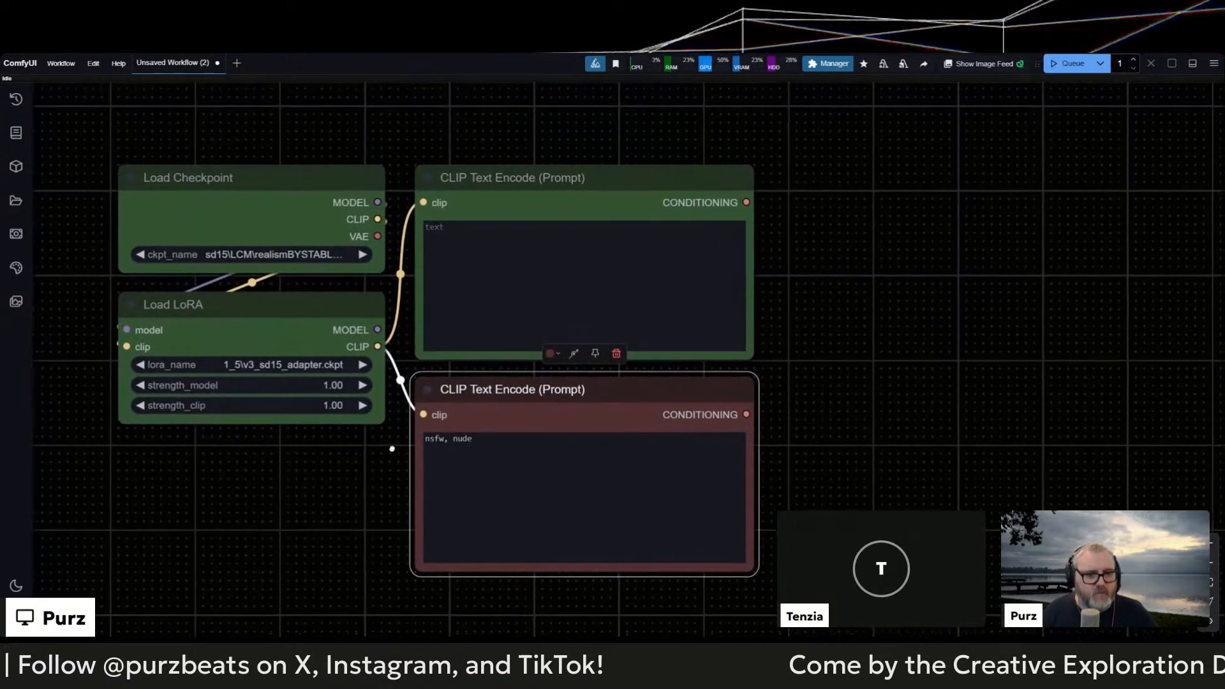
pyautogui.moveTo(371, 432); pyautogui.dragTo(369, 430)
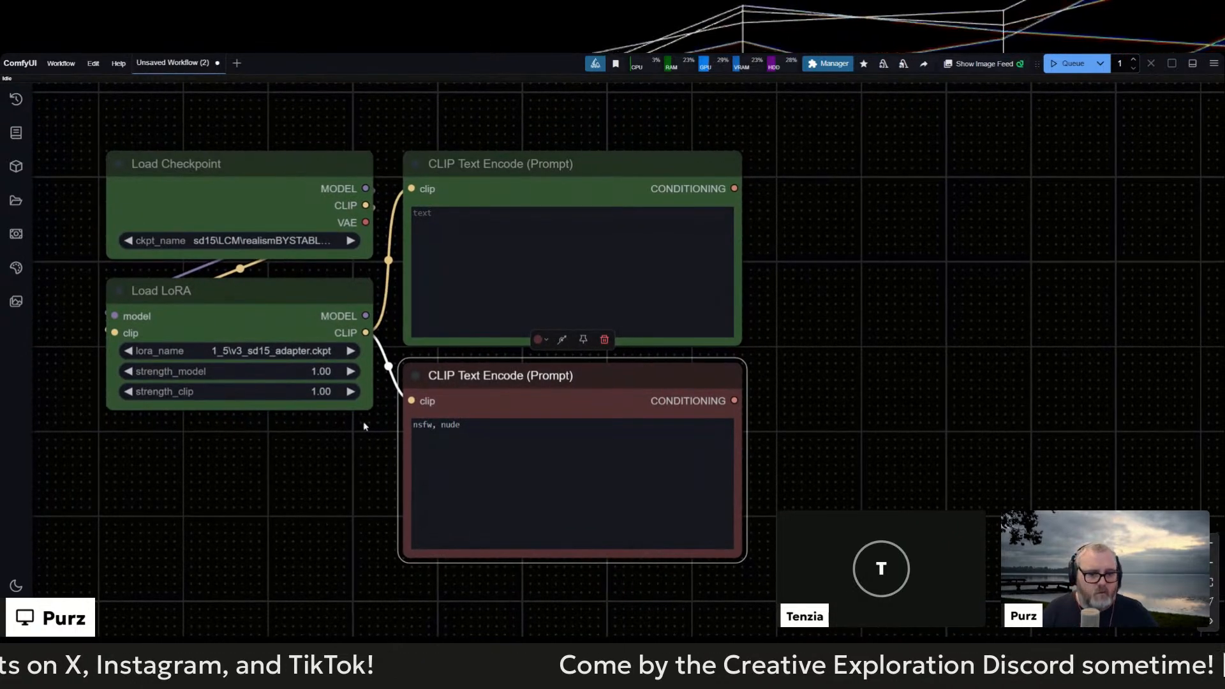
pyautogui.click(239, 291)
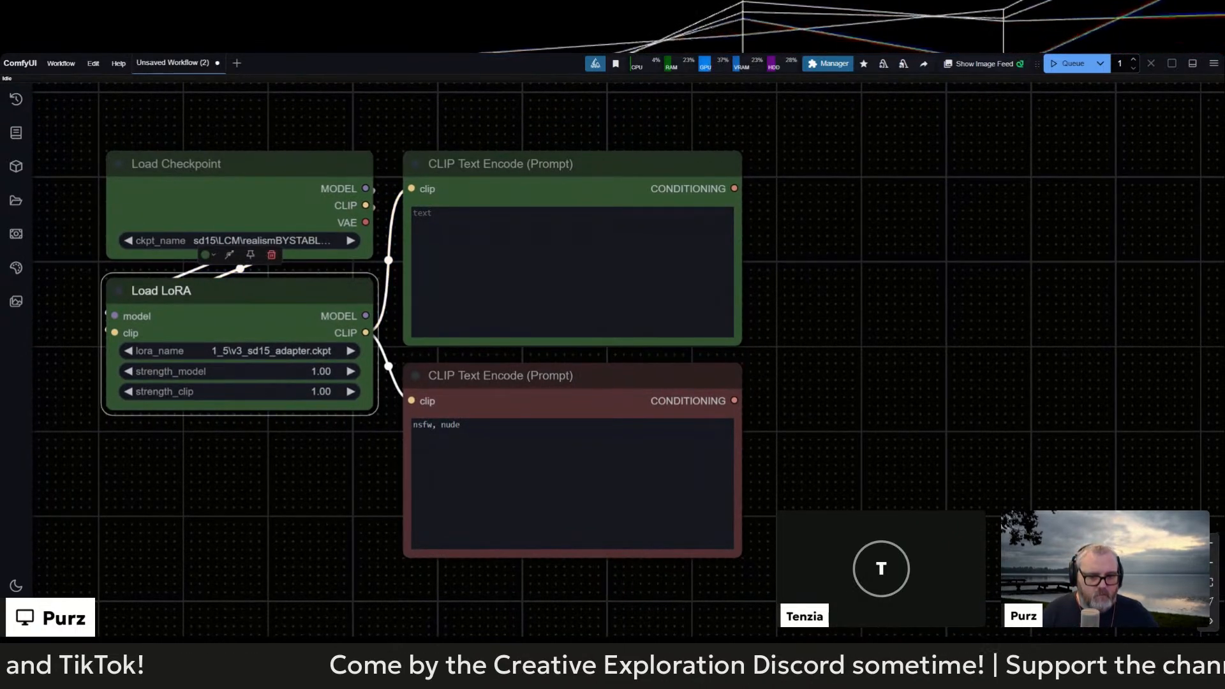
pyautogui.click(836, 284)
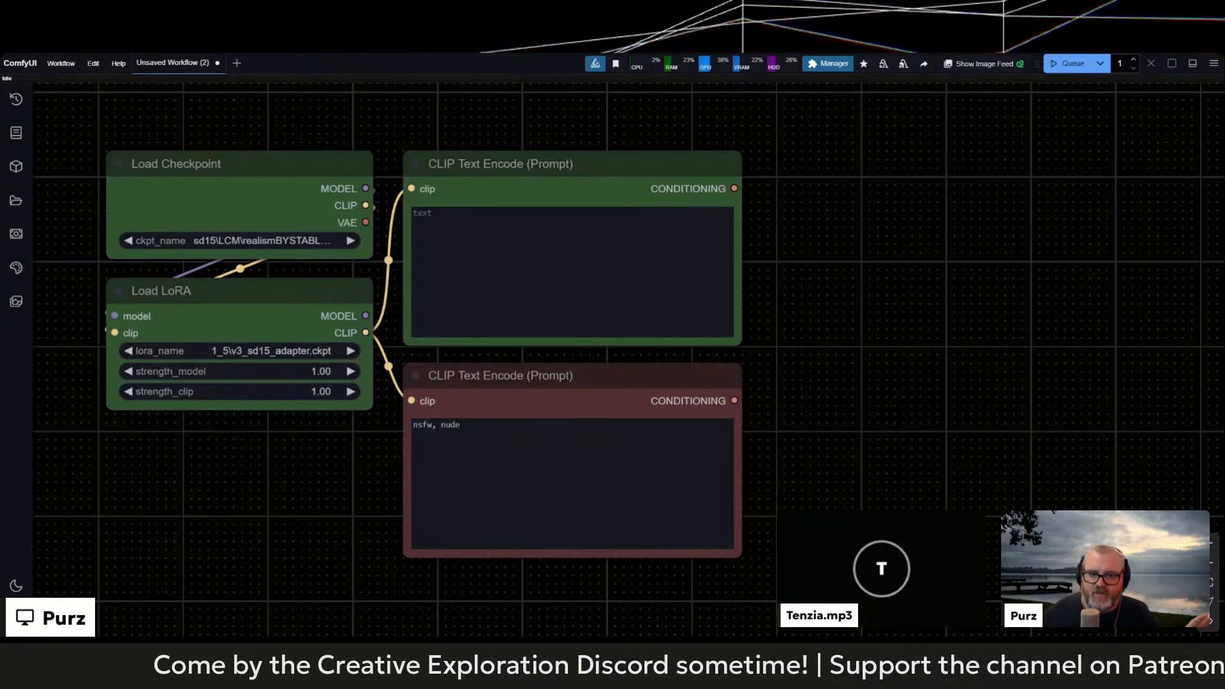
pyautogui.moveTo(366, 222); pyautogui.dragTo(355, 281)
pyautogui.moveTo(942, 294); pyautogui.dragTo(768, 284)
pyautogui.doubleClick(697, 182)
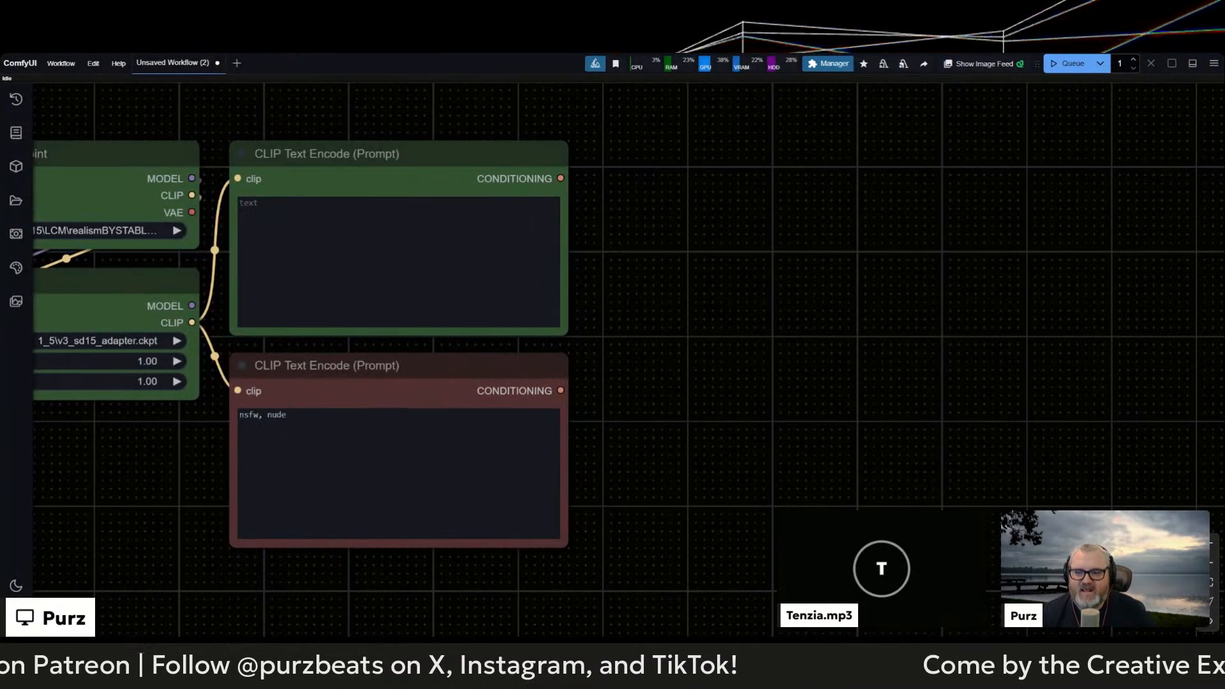
pyautogui.moveTo(613, 288); pyautogui.dragTo(668, 287)
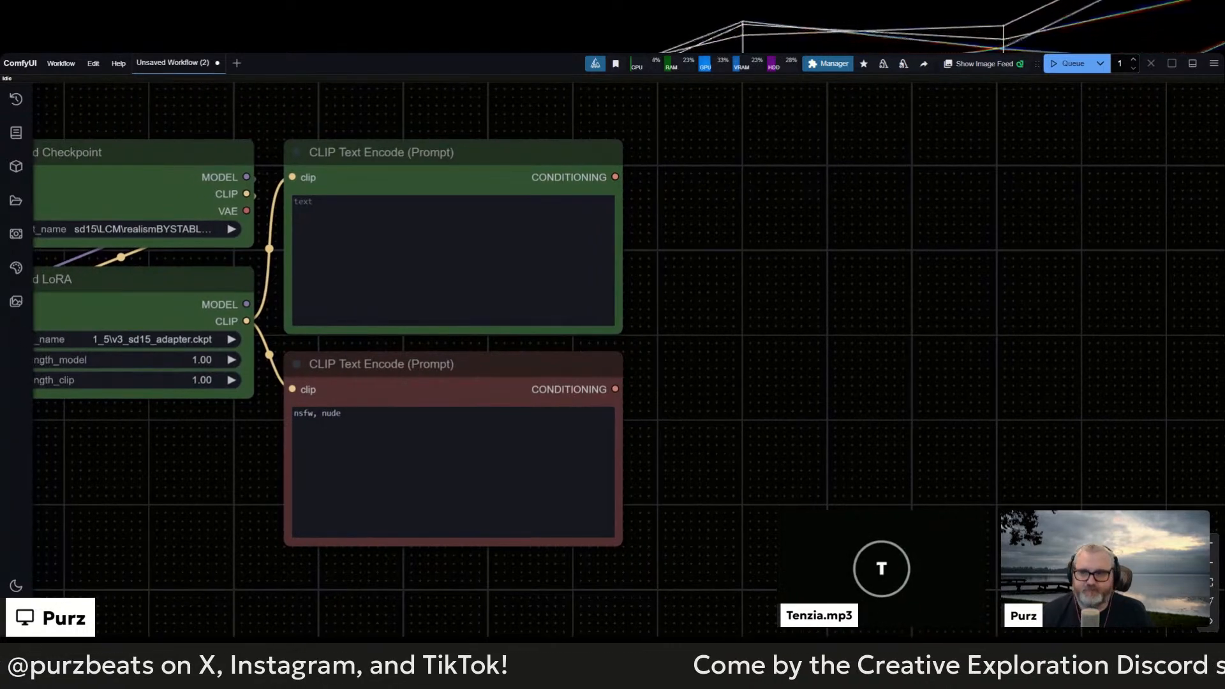
pyautogui.moveTo(804, 298); pyautogui.dragTo(900, 285)
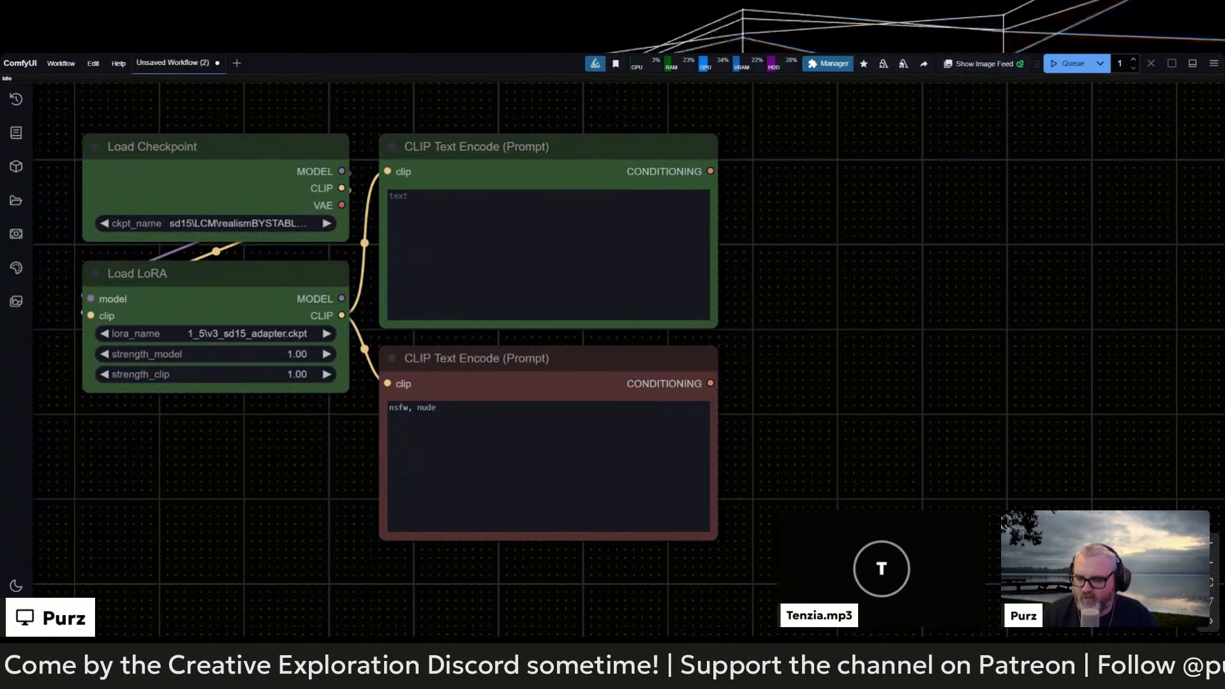
# Step: Add a KSampler node fed by the green prompt as positive, the red prompt as negative, and Load LoRA's MODEL output
pyautogui.moveTo(735, 217); pyautogui.dragTo(684, 160)
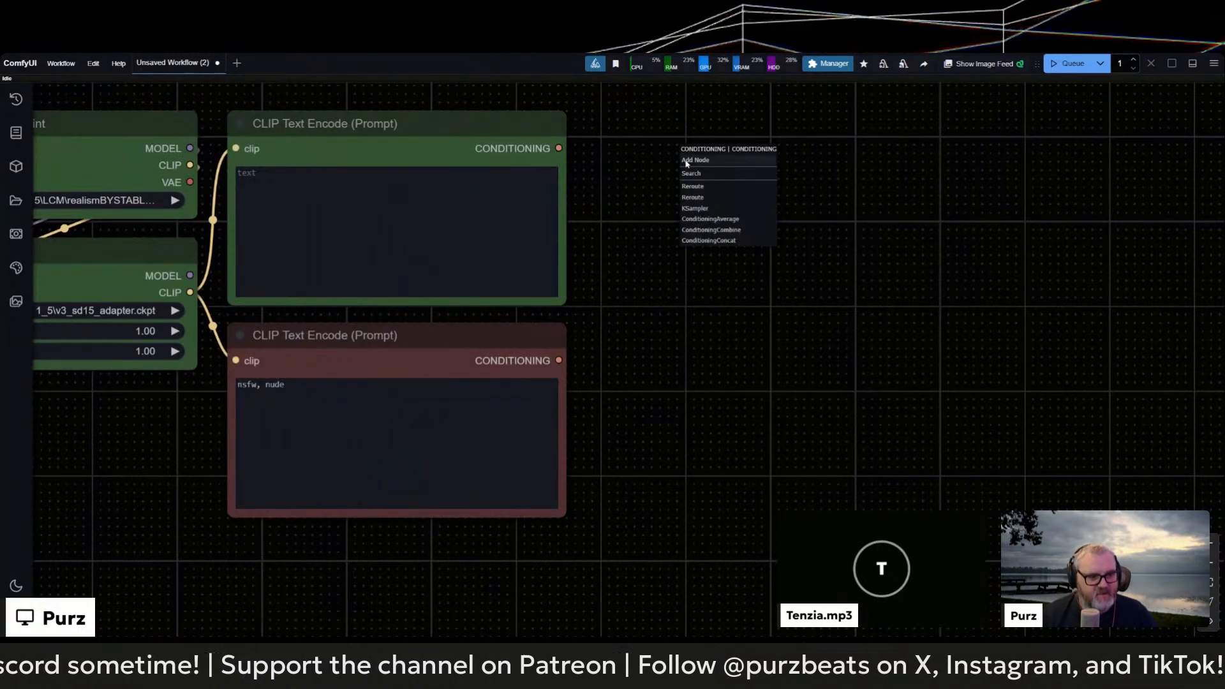
pyautogui.click(713, 211)
pyautogui.moveTo(578, 341); pyautogui.dragTo(518, 415)
pyautogui.moveTo(517, 409); pyautogui.dragTo(566, 375)
pyautogui.moveTo(647, 258); pyautogui.dragTo(647, 258)
pyautogui.moveTo(690, 199); pyautogui.dragTo(696, 176)
pyautogui.moveTo(599, 278); pyautogui.dragTo(732, 279)
pyautogui.moveTo(277, 328); pyautogui.dragTo(789, 201)
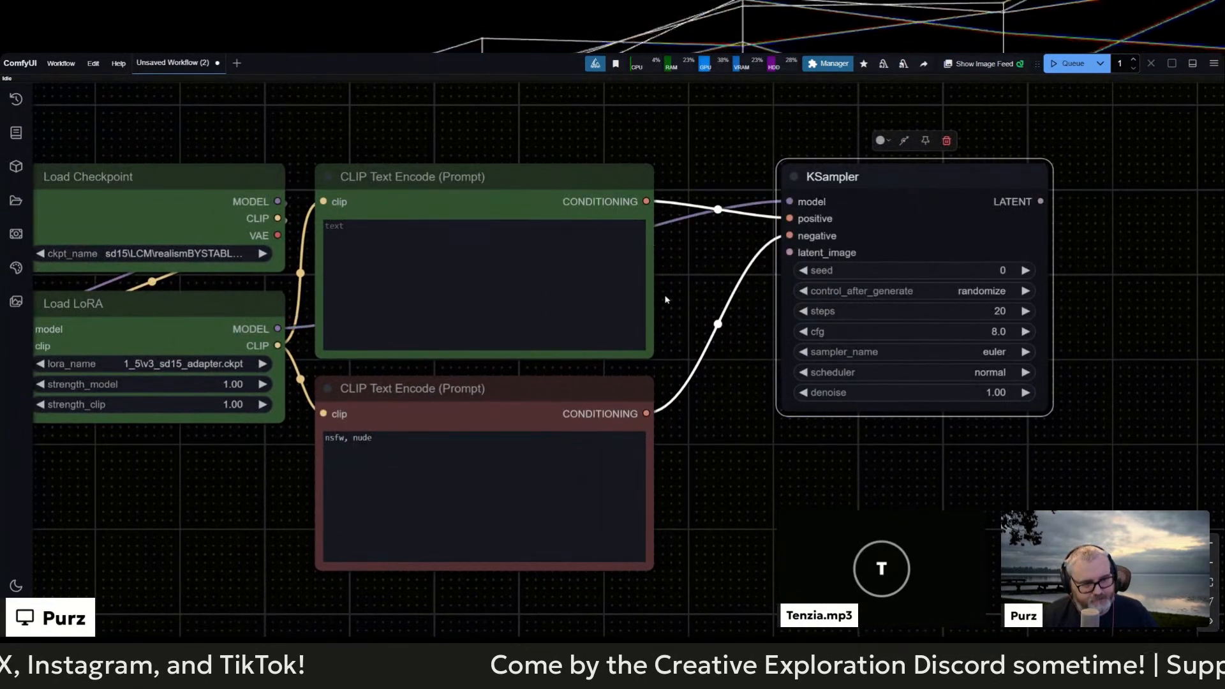
# Step: Move both prompt nodes down together and place Load Checkpoint to the left of Load LoRA
pyautogui.moveTo(701, 252); pyautogui.dragTo(740, 173)
pyautogui.click(502, 98)
pyautogui.keyDown('shift'); pyautogui.click(502, 310); pyautogui.keyUp('shift')
pyautogui.moveTo(479, 97); pyautogui.dragTo(496, 318)
pyautogui.scroll(-3, 469, 243)
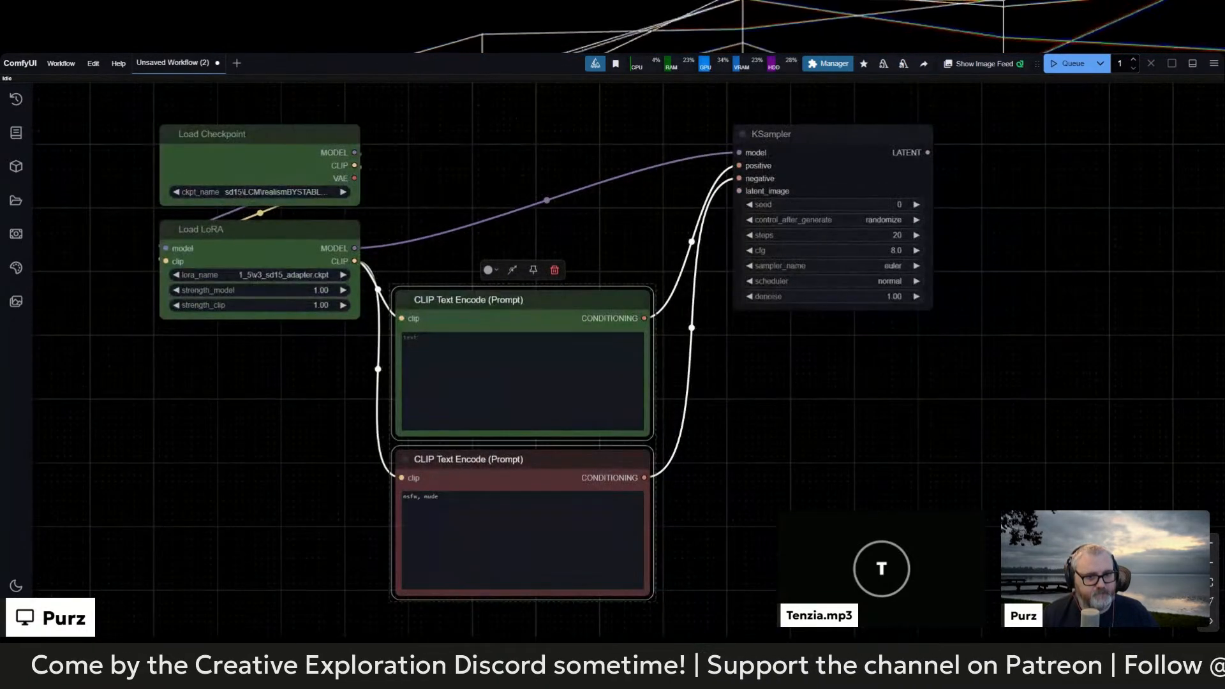
pyautogui.moveTo(287, 137); pyautogui.dragTo(58, 232)
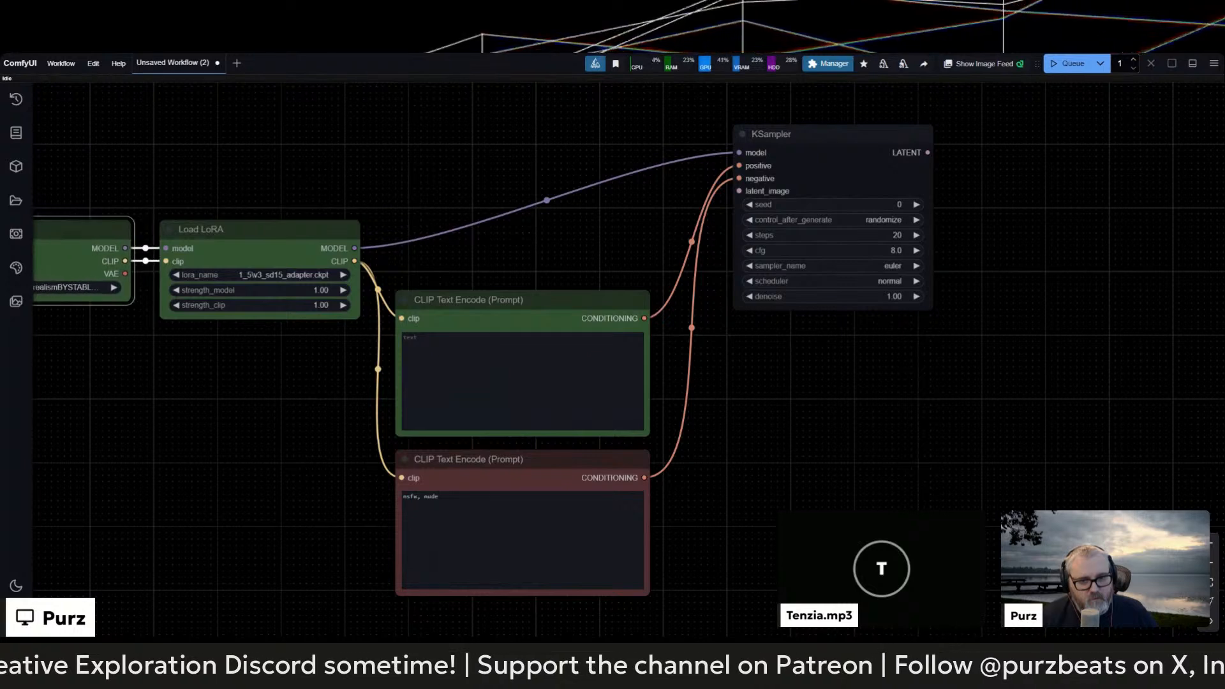
# Step: Move both prompt nodes together up beside Load LoRA so the green one lines up with the loader row
pyautogui.moveTo(83, 407); pyautogui.dragTo(356, 402)
pyautogui.click(479, 223)
pyautogui.moveTo(479, 223); pyautogui.dragTo(479, 224)
pyautogui.moveTo(781, 221); pyautogui.dragTo(645, 191)
pyautogui.click(605, 264)
pyautogui.keyDown('shift'); pyautogui.click(605, 424); pyautogui.keyUp('shift')
pyautogui.moveTo(605, 424); pyautogui.dragTo(593, 354)
pyautogui.click(647, 275)
# Step: Add an Empty Latent Image node for the KSampler's latent_image input and place it below Load Checkpoint
pyautogui.moveTo(940, 380); pyautogui.dragTo(687, 505)
pyautogui.moveTo(702, 224); pyautogui.dragTo(721, 281)
pyautogui.moveTo(632, 424); pyautogui.dragTo(91, 293)
pyautogui.click(199, 395)
# Step: Set the Empty Latent Image to width 576, height 320 and batch size 24
pyautogui.click(113, 326)
pyautogui.write('576')
pyautogui.press('Return')
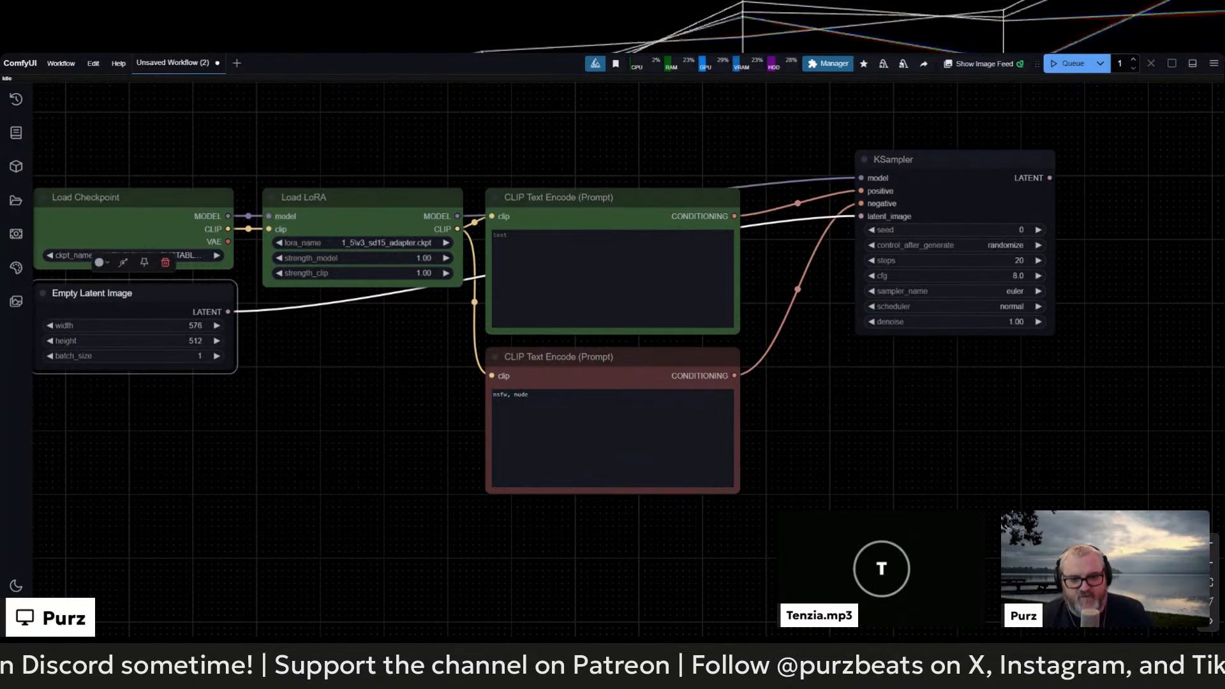
pyautogui.click(114, 340)
pyautogui.write('320')
pyautogui.press('Return')
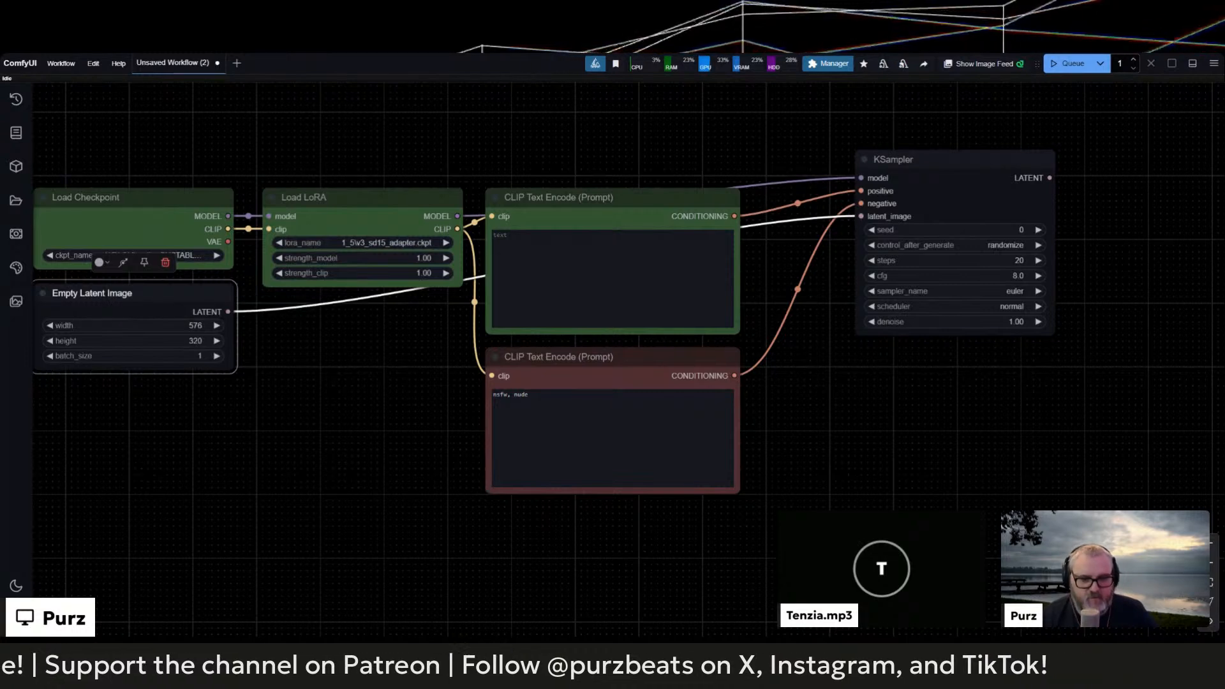
pyautogui.click(114, 356)
pyautogui.write('24')
pyautogui.press('Return')
# Step: Color the Empty Latent Image node purple
pyautogui.scroll(4, 255, 341)
pyautogui.moveTo(255, 342); pyautogui.dragTo(825, 460)
pyautogui.rightClick(707, 409)
pyautogui.click(757, 521)
pyautogui.click(849, 594)
pyautogui.click(893, 539)
pyautogui.scroll(6, 884, 539)
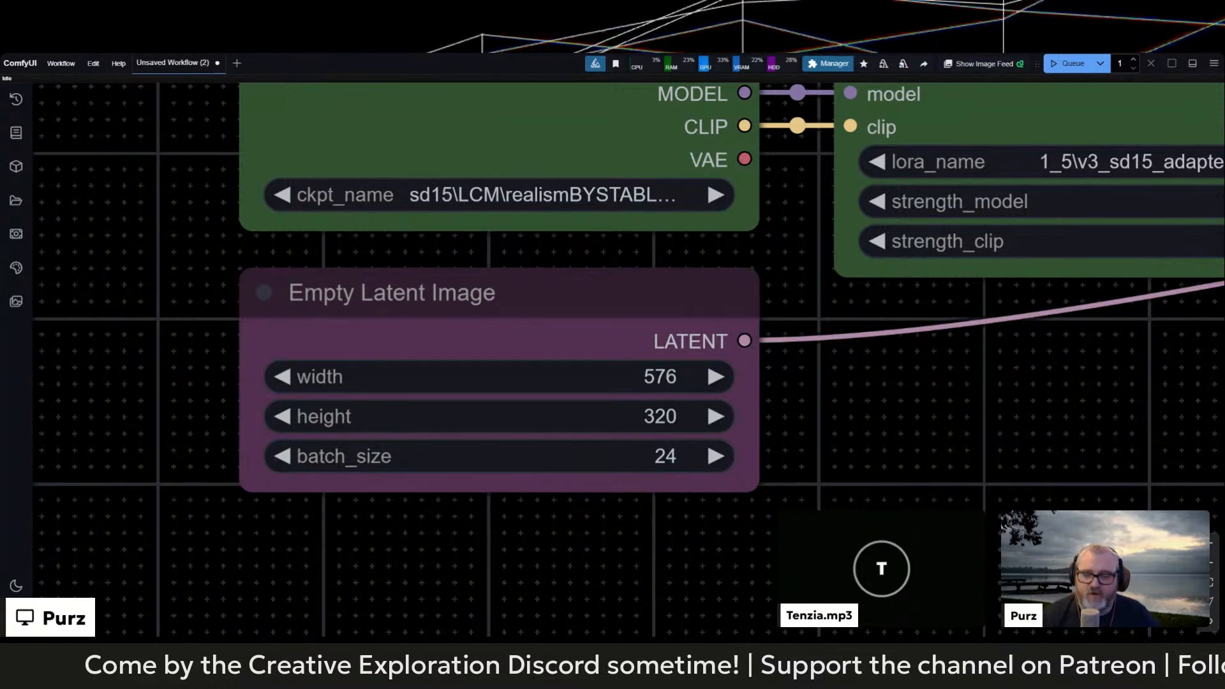
pyautogui.scroll(-7, 189, 357)
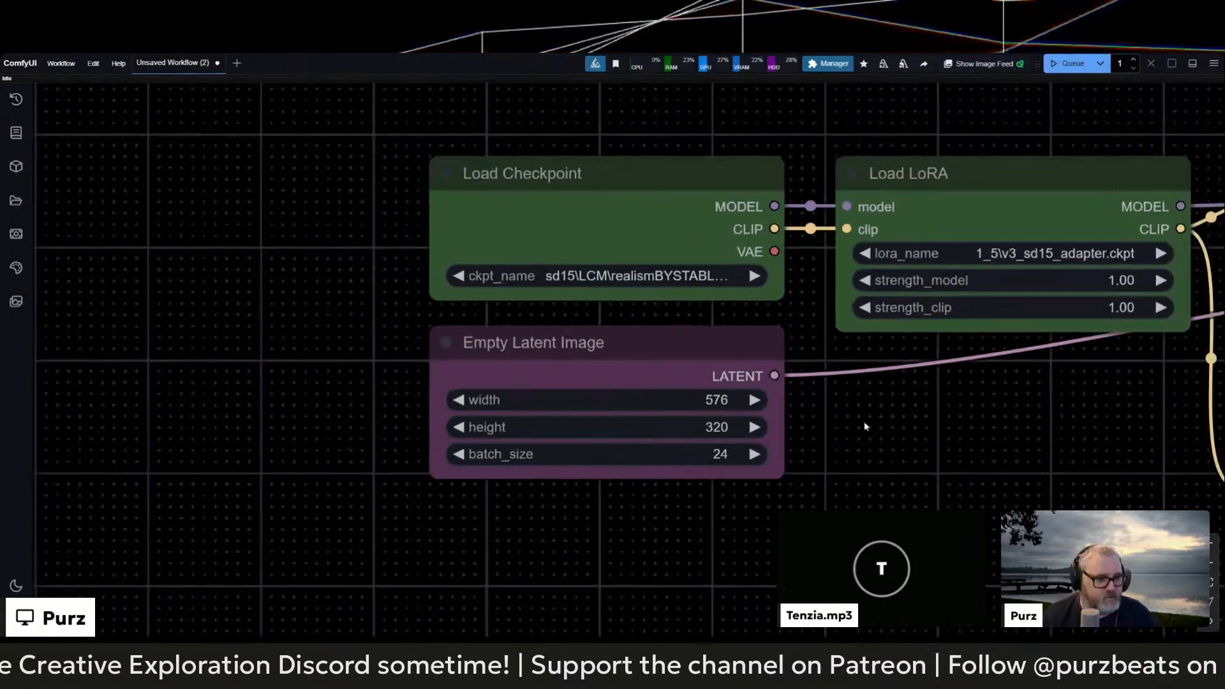
# Step: Move the KSampler node down and closer to the prompt nodes, aligning its top with their row
pyautogui.click(346, 236)
pyautogui.moveTo(655, 396); pyautogui.dragTo(271, 399)
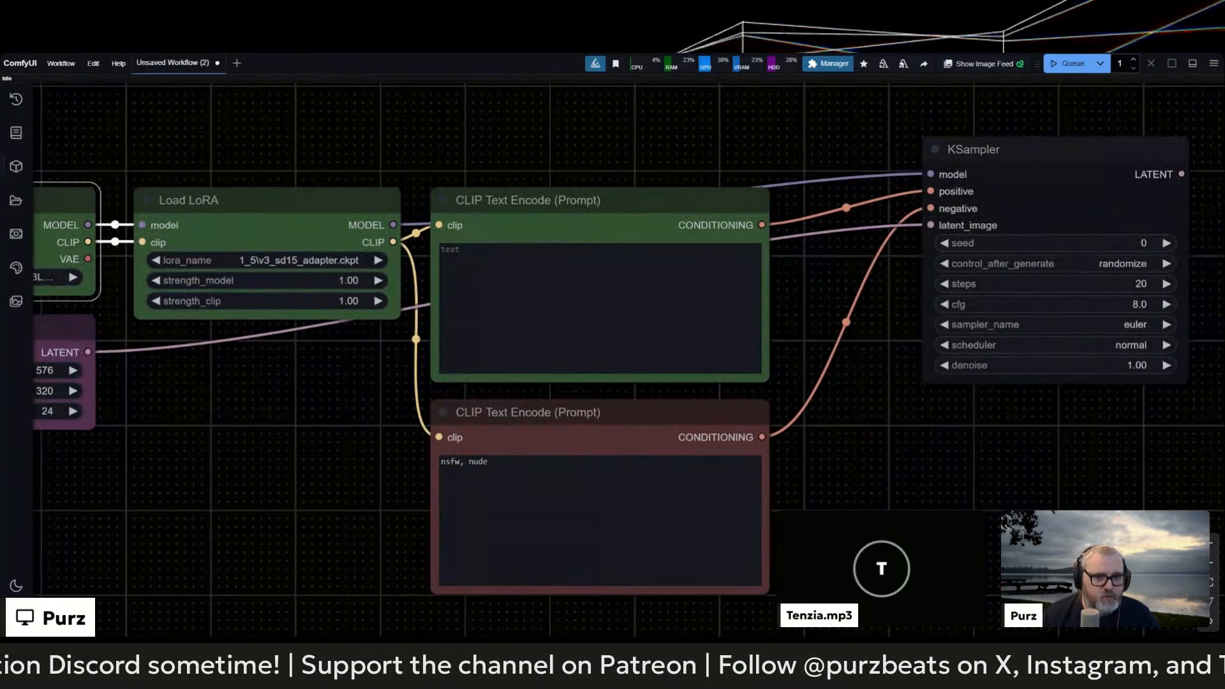
pyautogui.click(267, 201)
pyautogui.moveTo(887, 355); pyautogui.dragTo(494, 358)
pyautogui.moveTo(563, 194); pyautogui.dragTo(528, 245)
pyautogui.moveTo(865, 339); pyautogui.dragTo(571, 337)
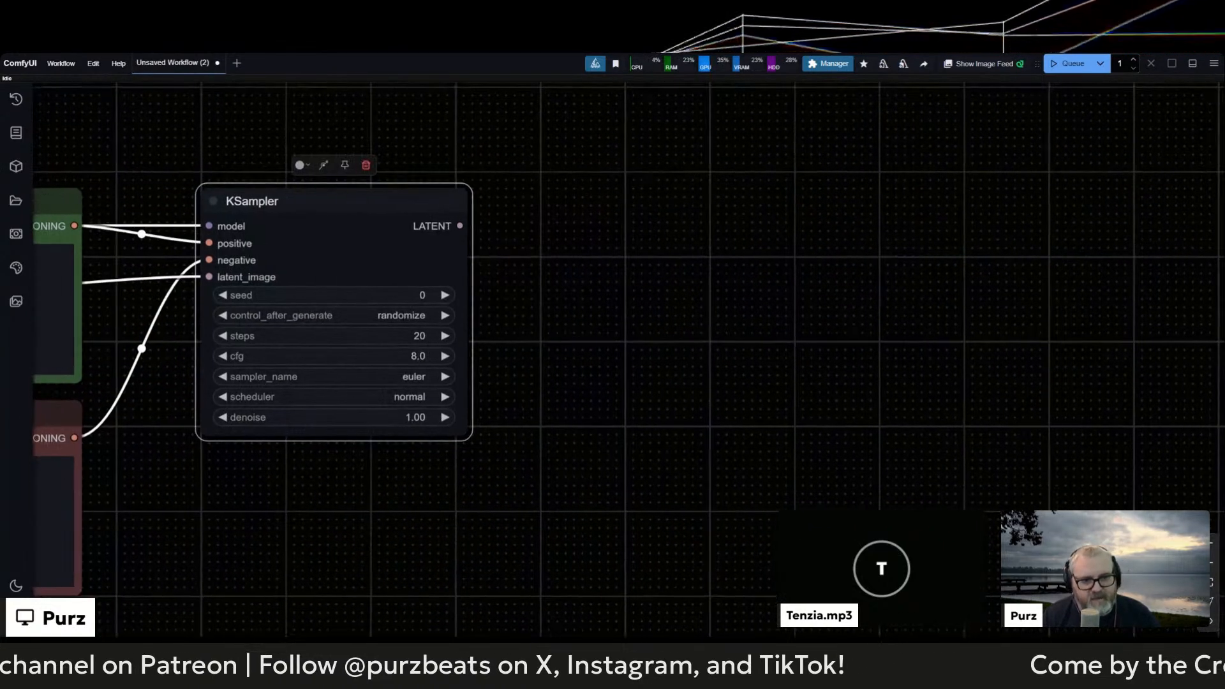
# Step: Add a VAE Decode node fed by the KSampler's LATENT output, placed just below the KSampler
pyautogui.scroll(-5, 665, 311)
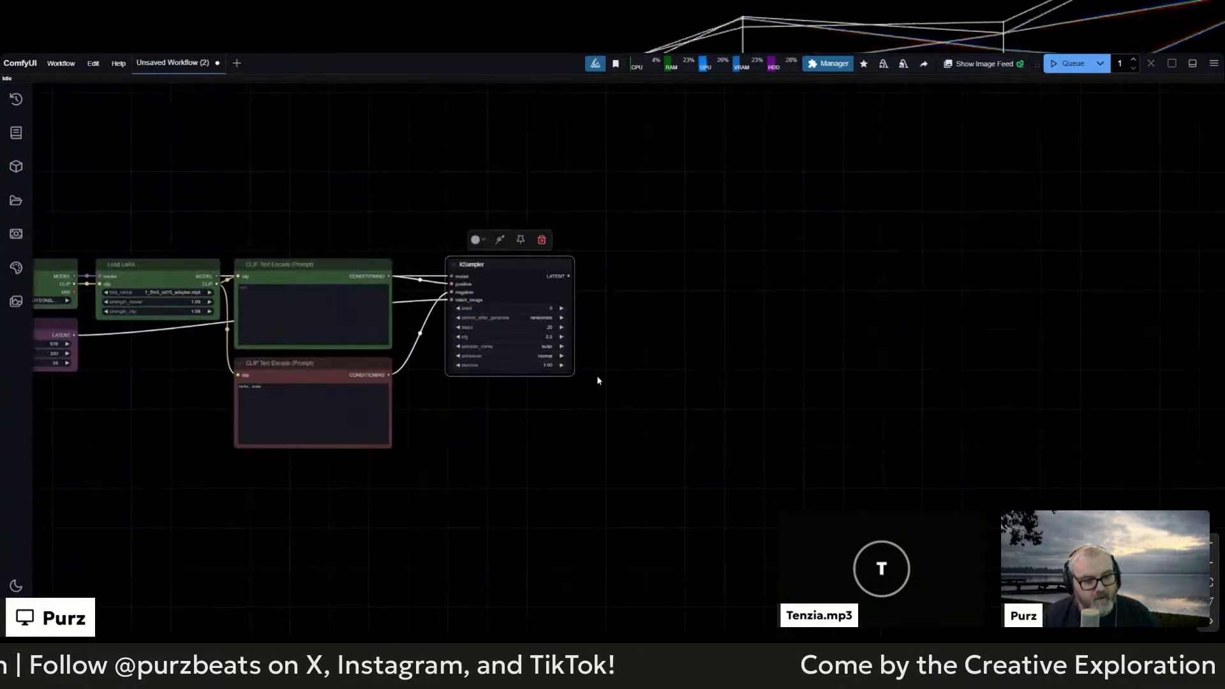
pyautogui.moveTo(617, 305); pyautogui.dragTo(595, 394)
pyautogui.click(672, 329)
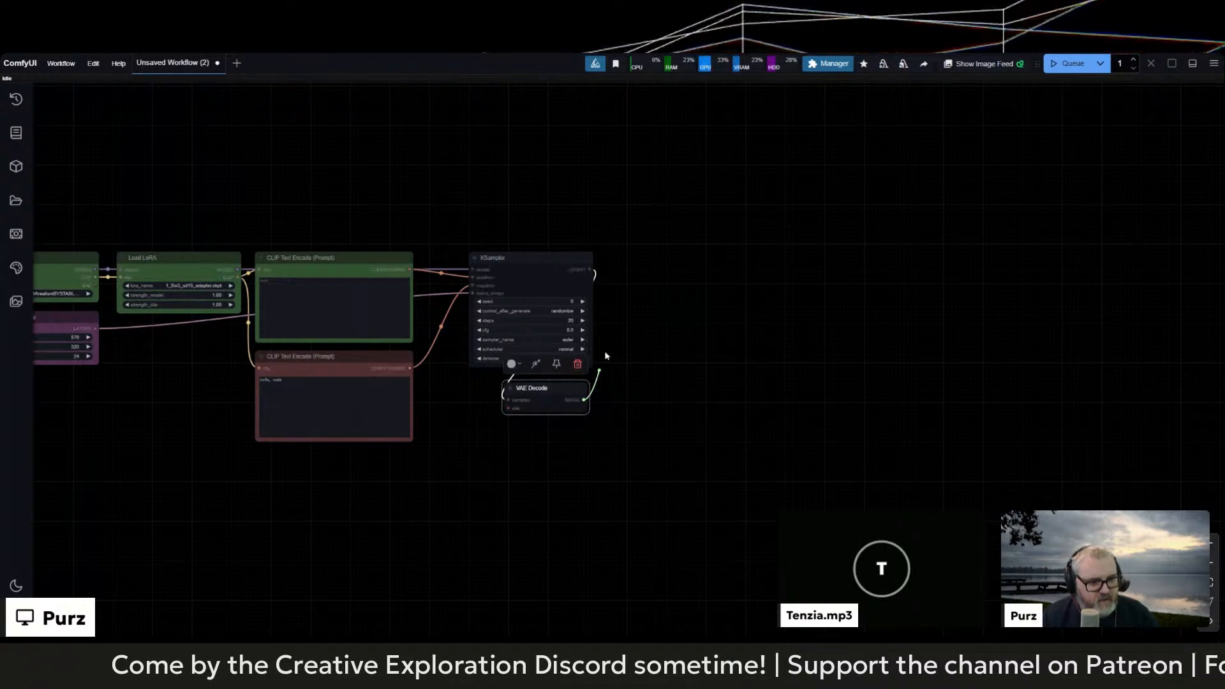
# Step: Add a Video Combine node beside the KSampler and feed its images input from the VAE Decode's IMAGE output
pyautogui.moveTo(628, 273); pyautogui.dragTo(628, 274)
pyautogui.click(628, 281)
pyautogui.write('vdeo')
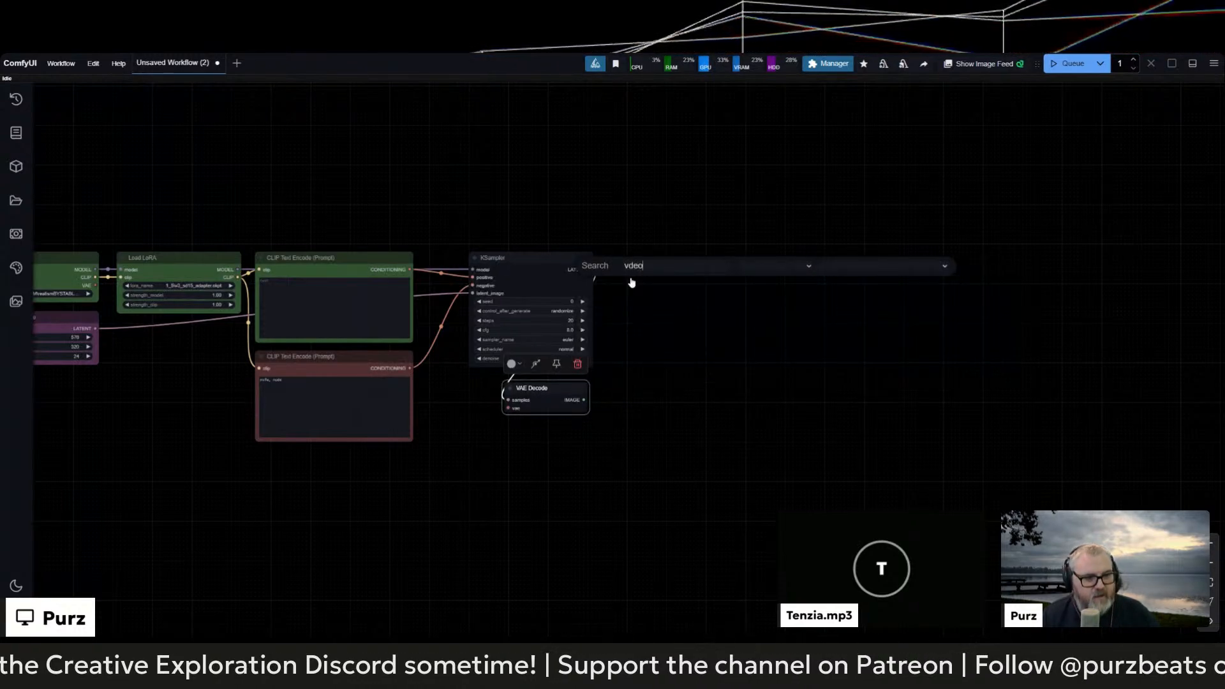
pyautogui.press('BackSpace')
pyautogui.write('ieo')
pyautogui.press('BackSpace')
pyautogui.press('BackSpace')
pyautogui.write('deo comb')
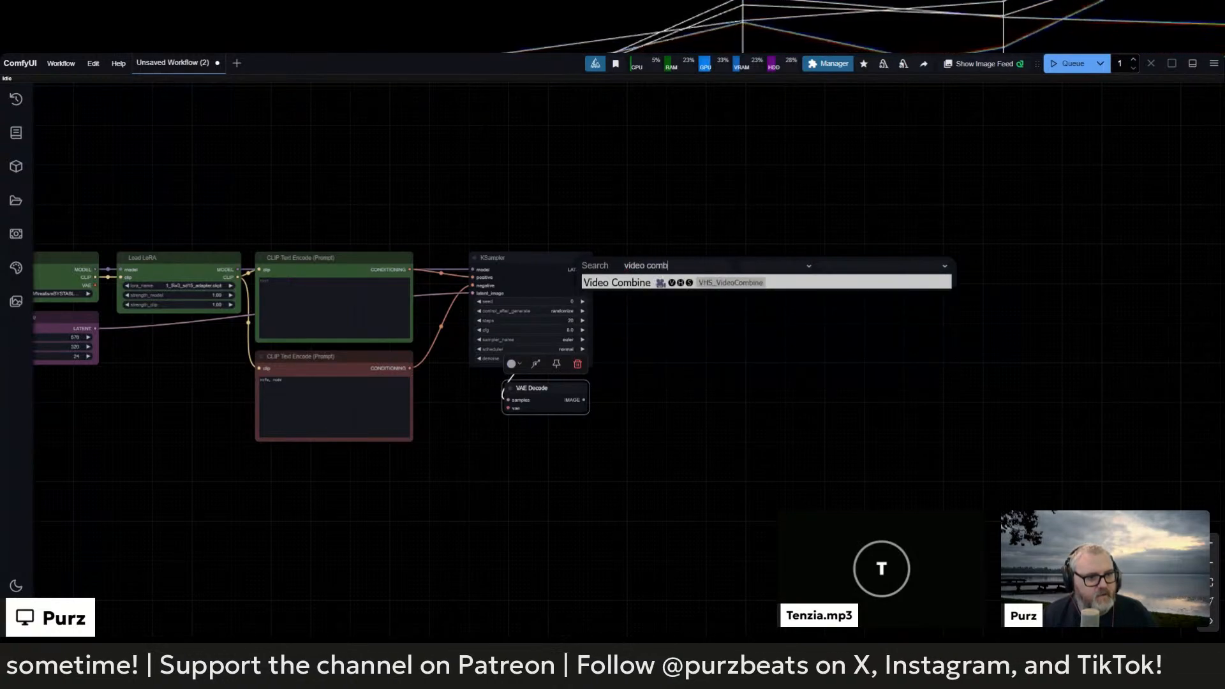
pyautogui.press('Return')
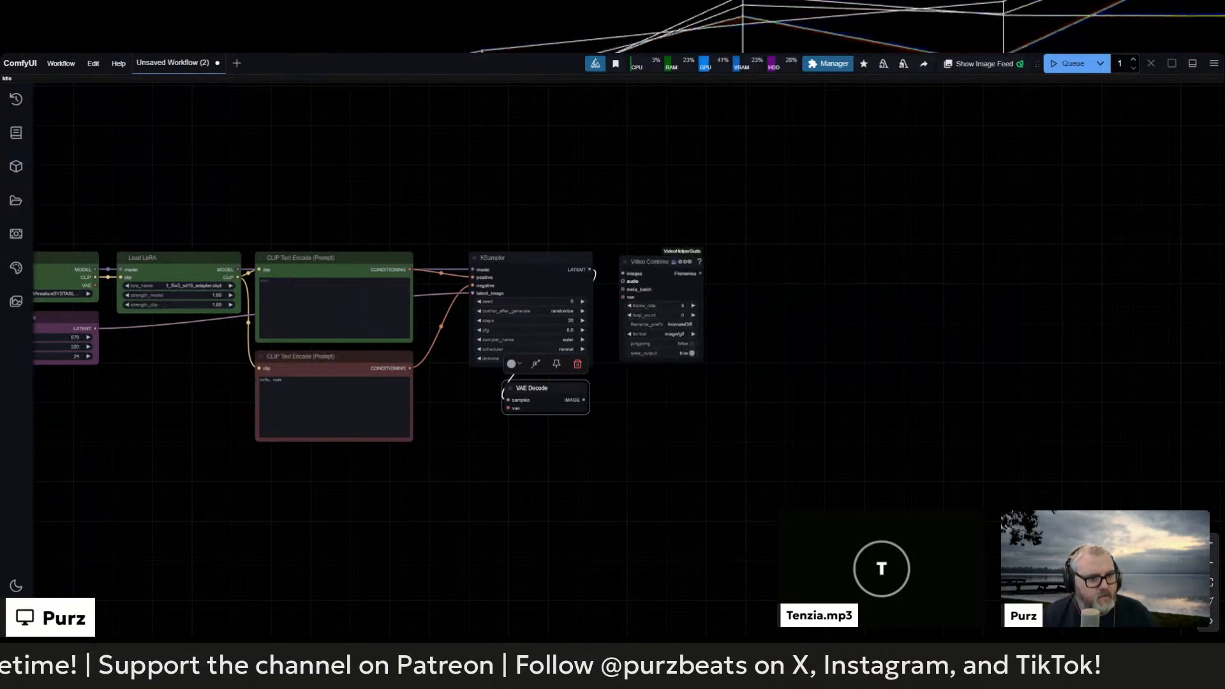
pyautogui.moveTo(595, 400); pyautogui.dragTo(628, 197)
# Step: Set the Video Combine format to video/h264-mp4 and its frame rate to 24
pyautogui.scroll(5, 678, 275)
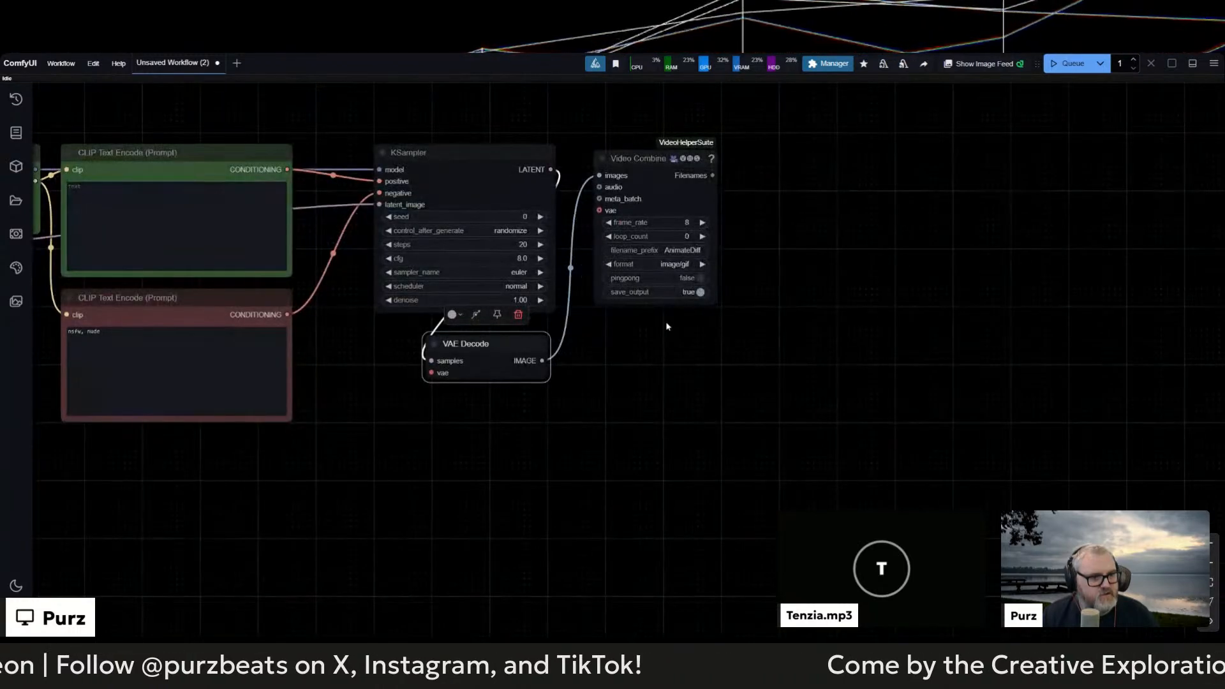
pyautogui.click(644, 209)
pyautogui.click(693, 232)
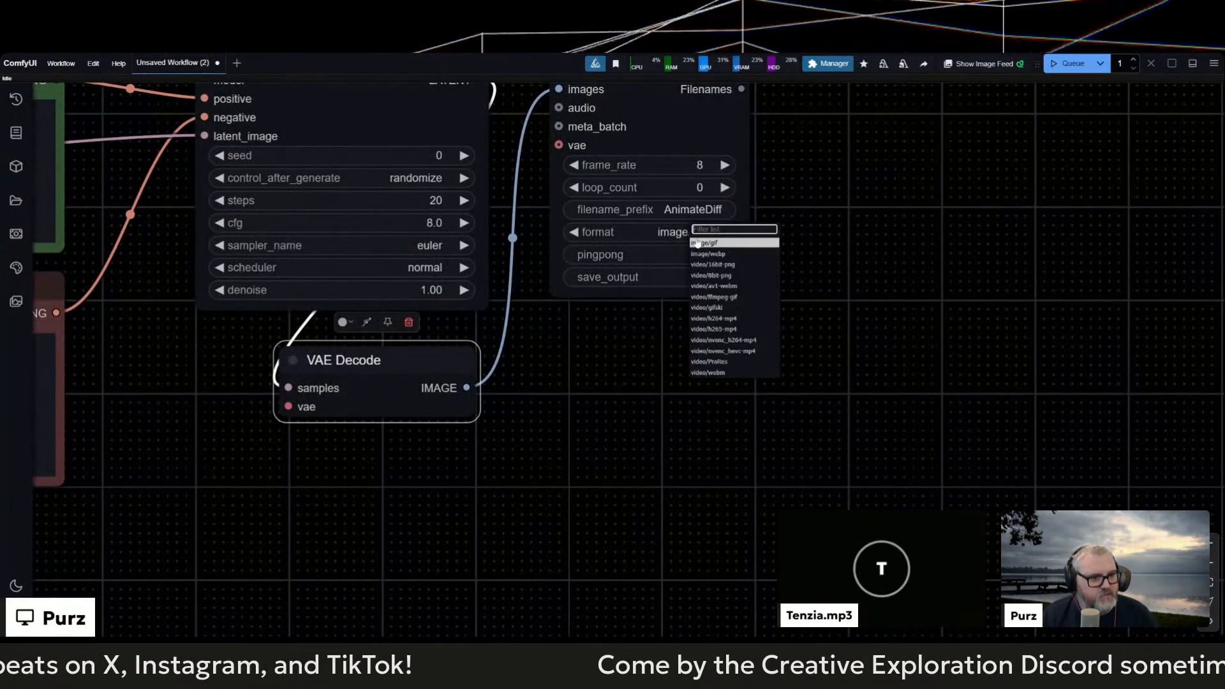
pyautogui.click(716, 319)
pyautogui.click(691, 277)
pyautogui.press('Return')
pyautogui.click(697, 165)
pyautogui.write('24')
pyautogui.press('Return')
pyautogui.scroll(-3, 638, 306)
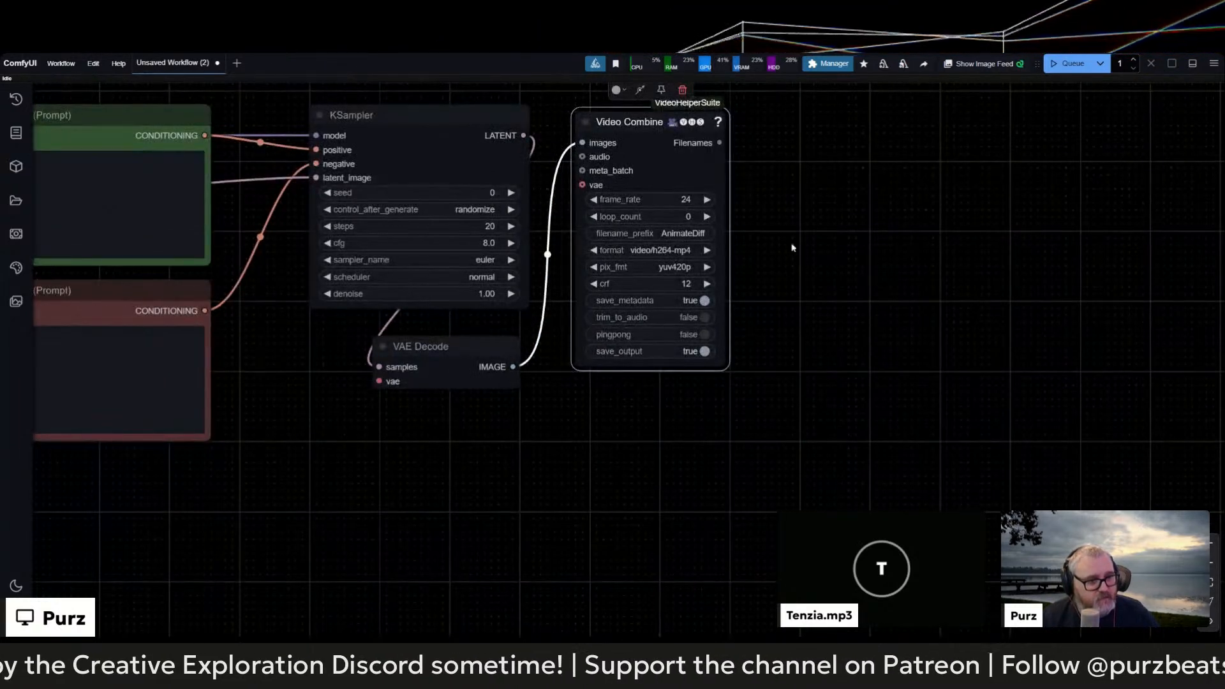
# Step: Color the KSampler node purple
pyautogui.moveTo(790, 249); pyautogui.dragTo(862, 329)
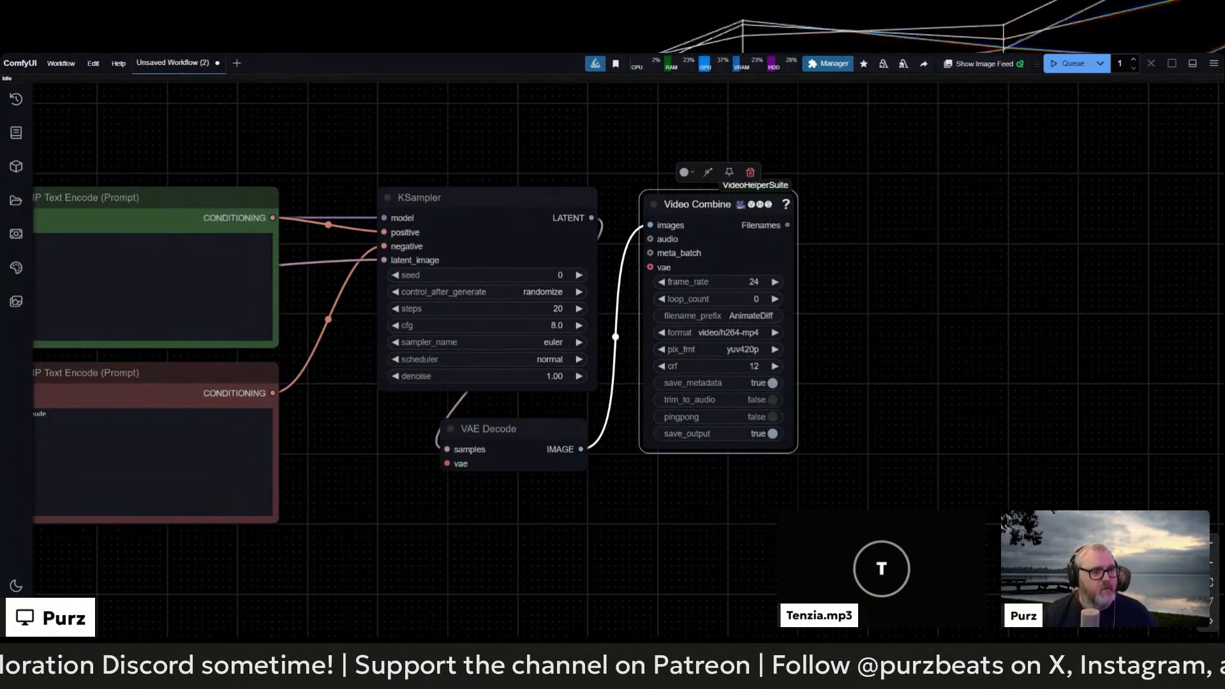
pyautogui.scroll(-5, 378, 529)
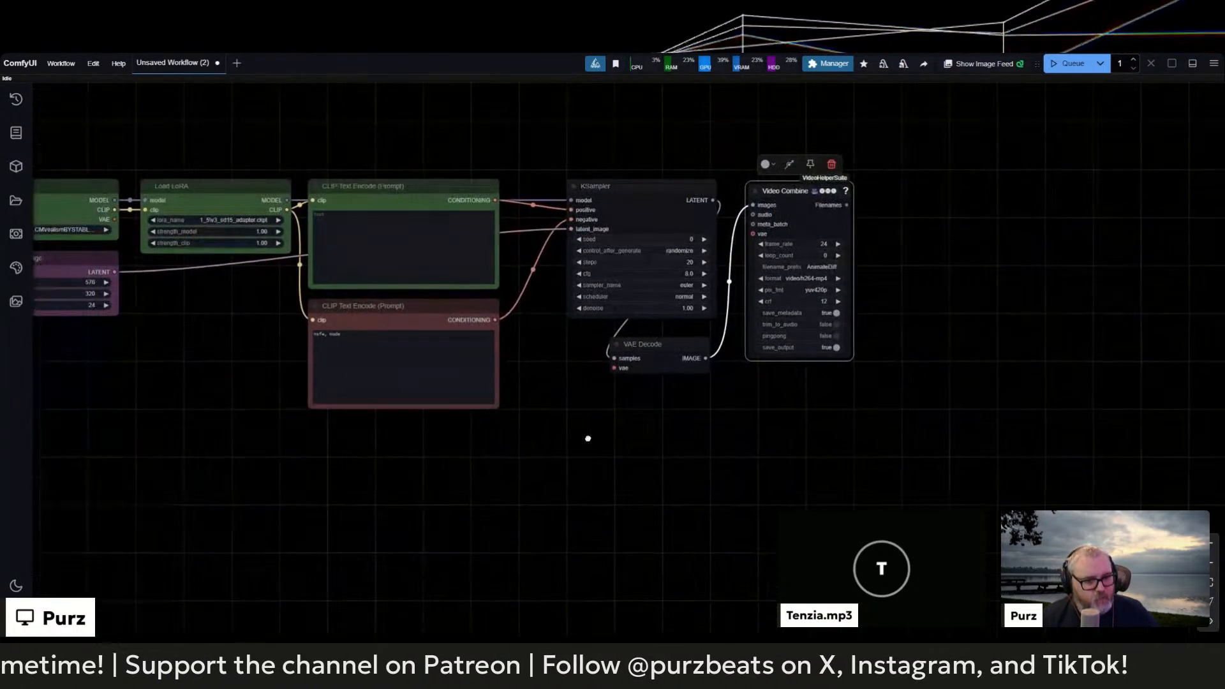
pyautogui.scroll(4, 634, 391)
pyautogui.moveTo(519, 427); pyautogui.dragTo(605, 502)
pyautogui.click(759, 382)
pyautogui.rightClick(709, 208)
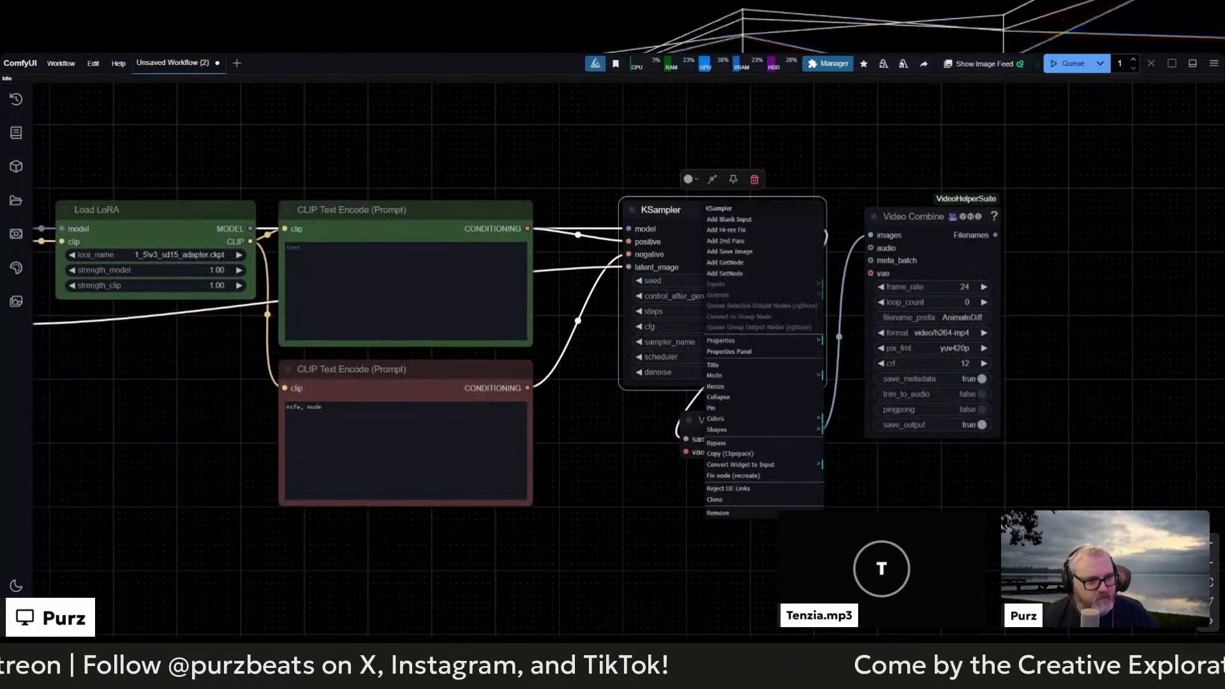
pyautogui.moveTo(804, 421)
pyautogui.click(847, 499)
# Step: Color the VAE Decode node red and the Video Combine node blue
pyautogui.rightClick(738, 444)
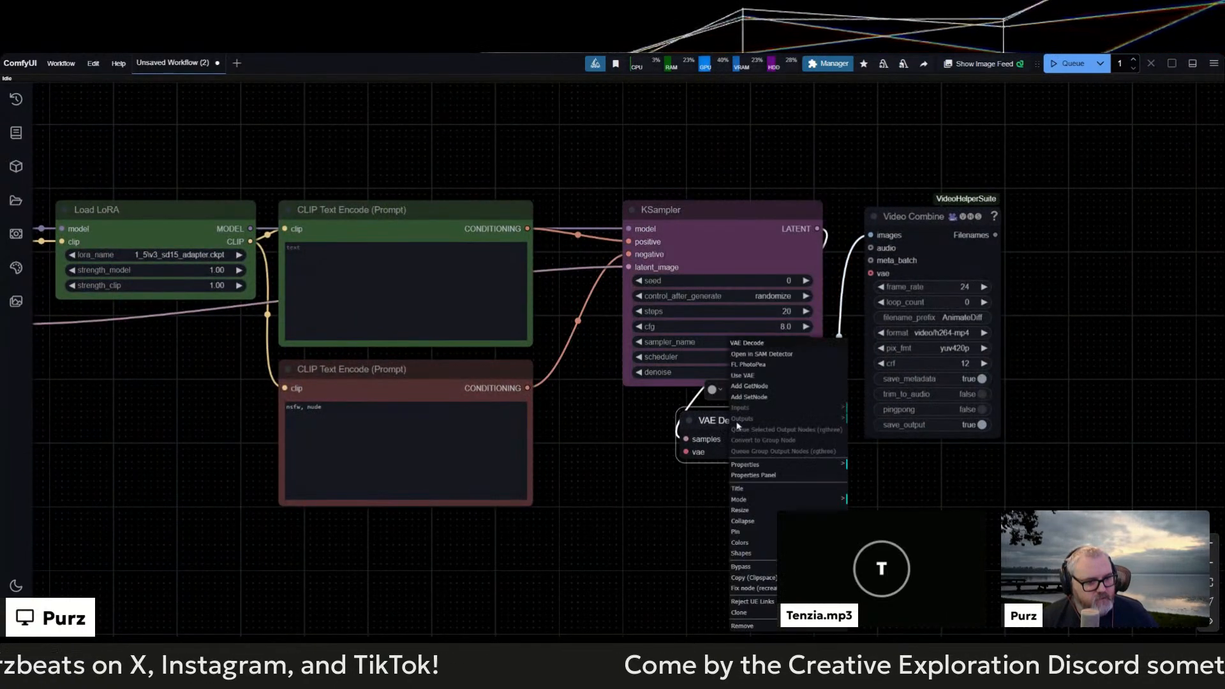
pyautogui.click(869, 540)
pyautogui.rightClick(946, 237)
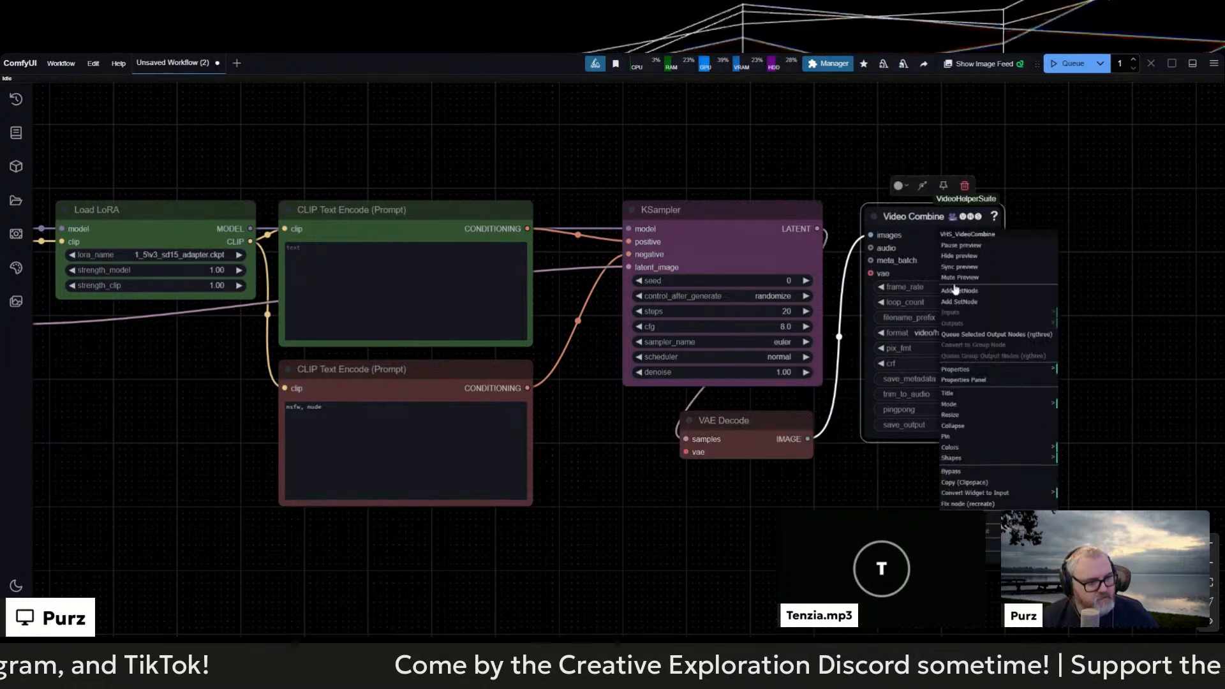
pyautogui.click(1005, 450)
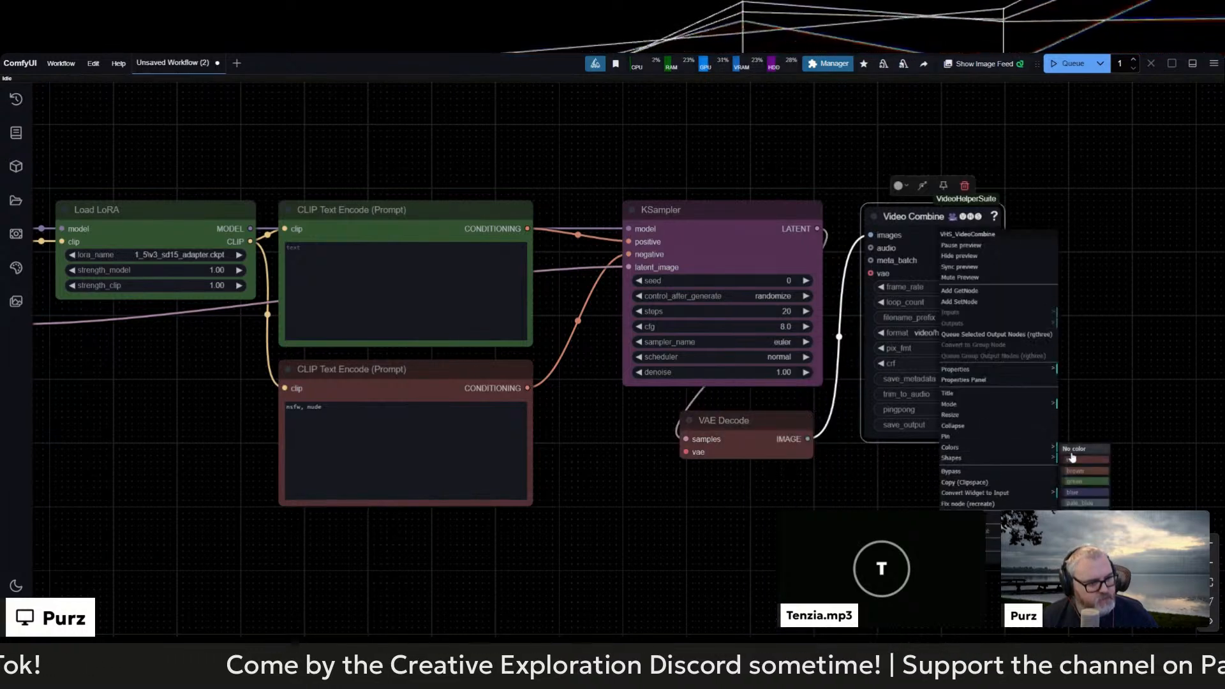
pyautogui.click(1088, 495)
# Step: Set the KSampler to 11 steps, cfg 2.0, the lcm sampler and the beta scheduler
pyautogui.click(770, 311)
pyautogui.write('11')
pyautogui.press('Return')
pyautogui.click(766, 326)
pyautogui.write('2')
pyautogui.press('Return')
pyautogui.click(784, 342)
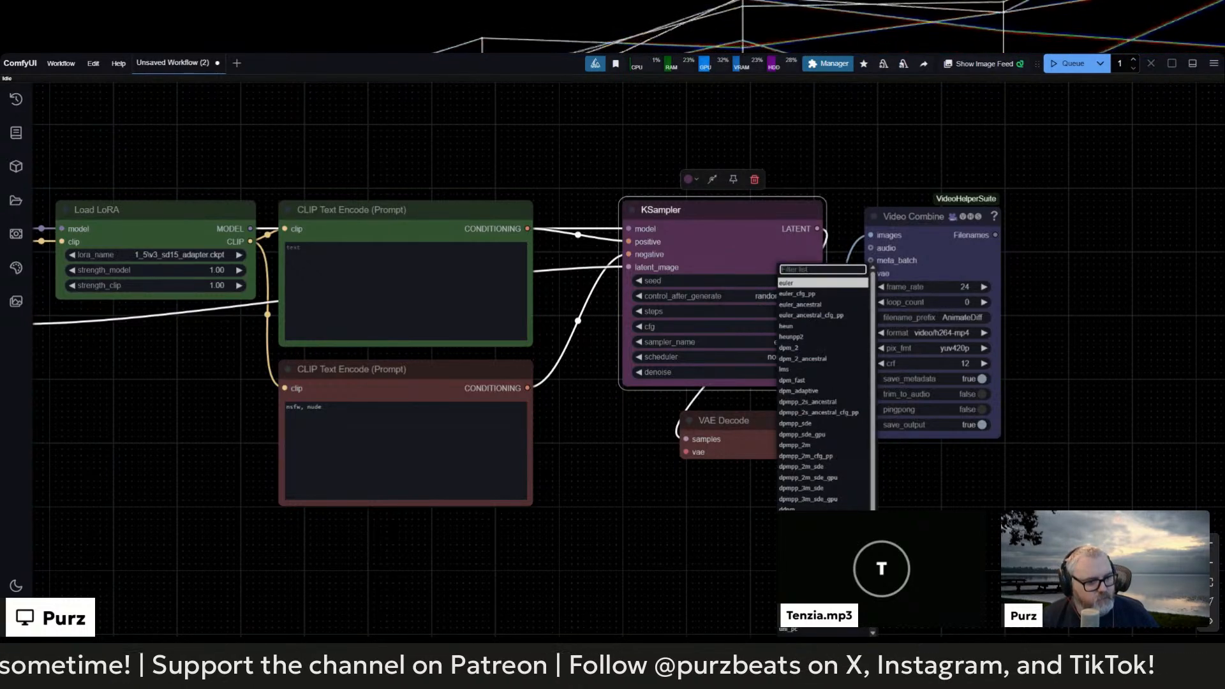
pyautogui.press('Escape')
pyautogui.click(783, 356)
pyautogui.click(791, 444)
pyautogui.scroll(10, 785, 316)
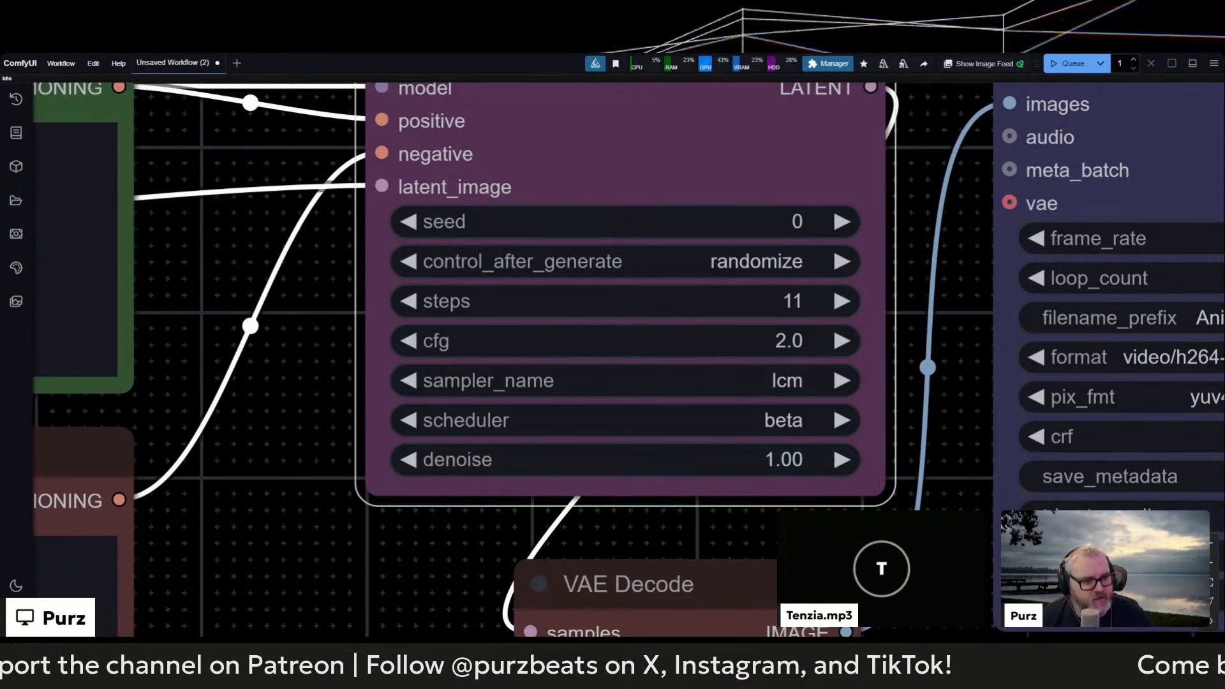
# Step: Review the node chain from Load Checkpoint through the LoRA, prompts and KSampler to Video Combine
pyautogui.scroll(-10, 683, 440)
pyautogui.moveTo(756, 280); pyautogui.dragTo(795, 235)
pyautogui.click(740, 178)
pyautogui.scroll(5, 746, 252)
pyautogui.scroll(-2, 575, 291)
pyautogui.moveTo(734, 201); pyautogui.dragTo(850, 152)
pyautogui.moveTo(634, 132); pyautogui.dragTo(378, 118)
pyautogui.moveTo(582, 172); pyautogui.dragTo(790, 173)
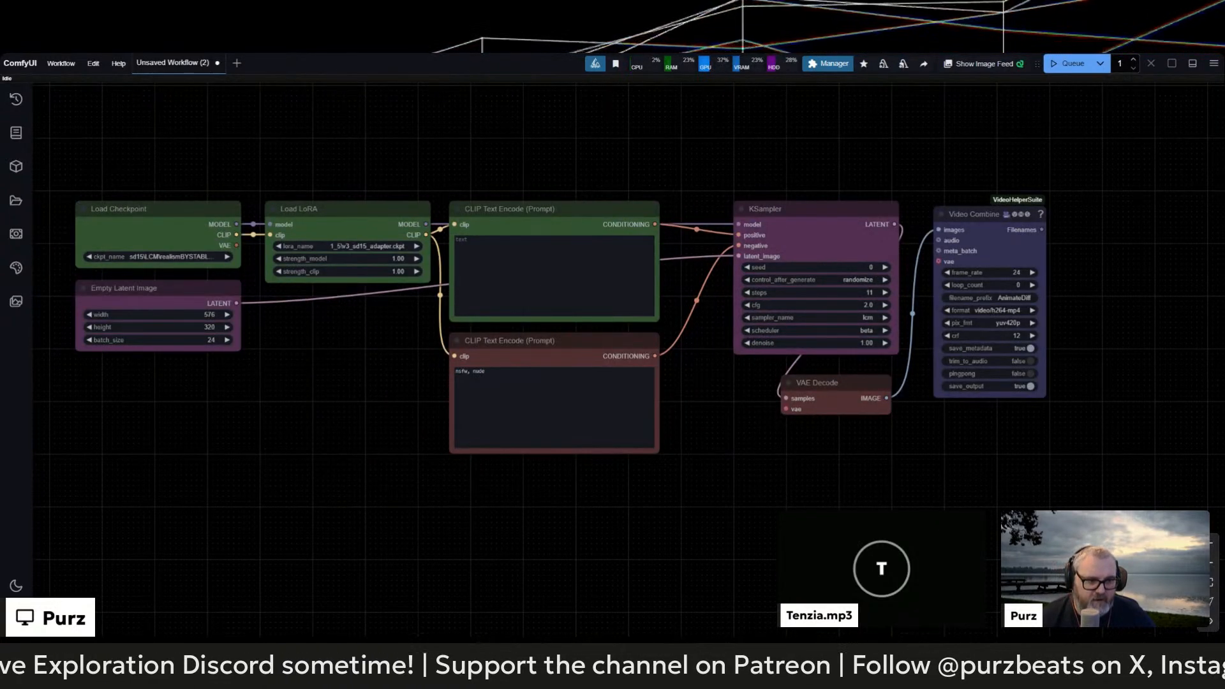
pyautogui.moveTo(603, 162); pyautogui.dragTo(533, 125)
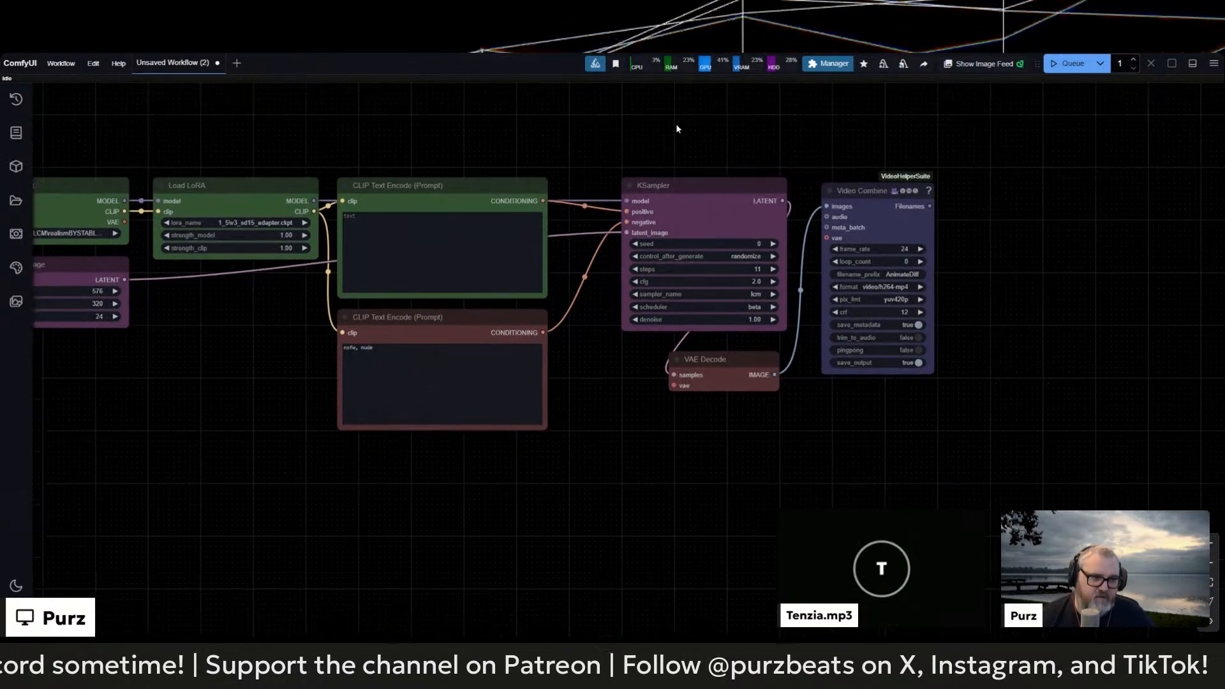
pyautogui.scroll(2, 676, 131)
pyautogui.moveTo(634, 147); pyautogui.dragTo(881, 144)
pyautogui.click(156, 185)
pyautogui.click(386, 185)
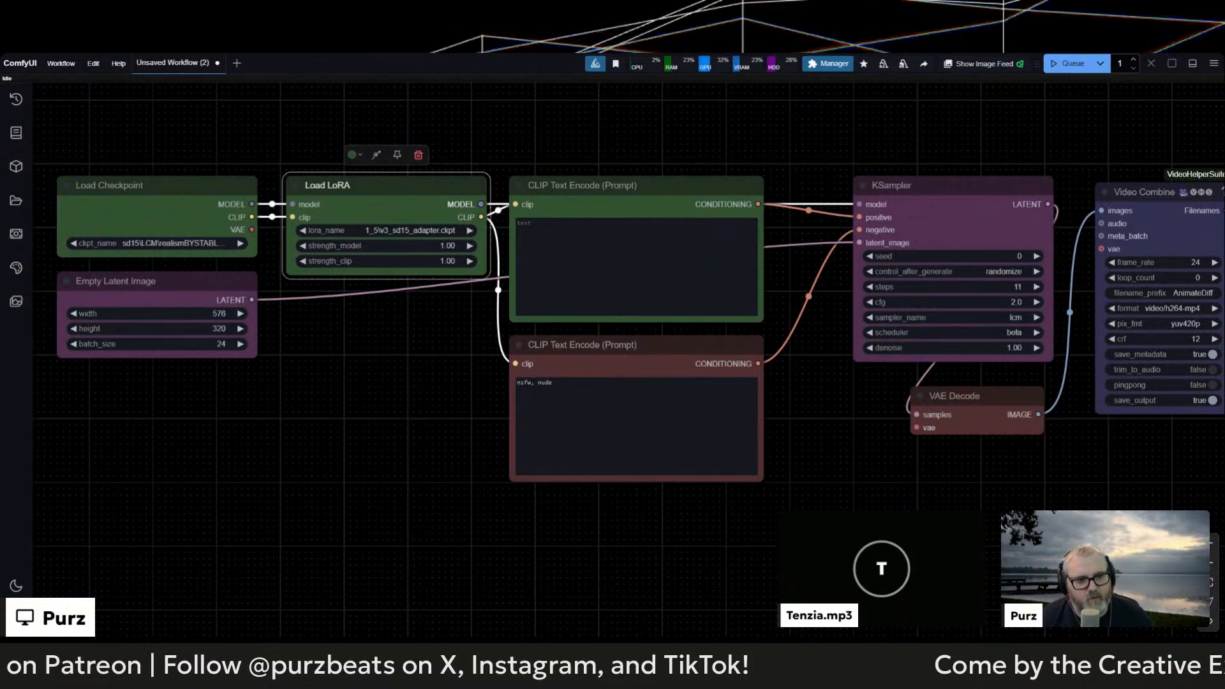
pyautogui.click(636, 185)
pyautogui.click(636, 345)
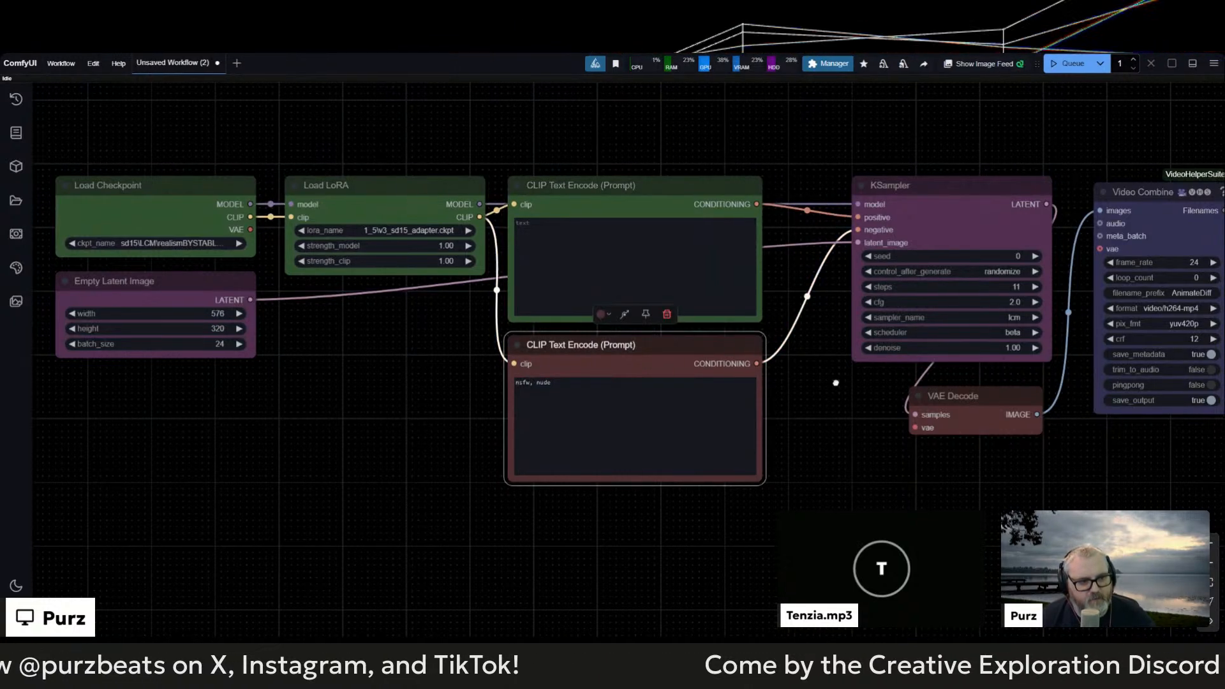
pyautogui.moveTo(850, 290); pyautogui.dragTo(502, 296)
pyautogui.click(605, 191)
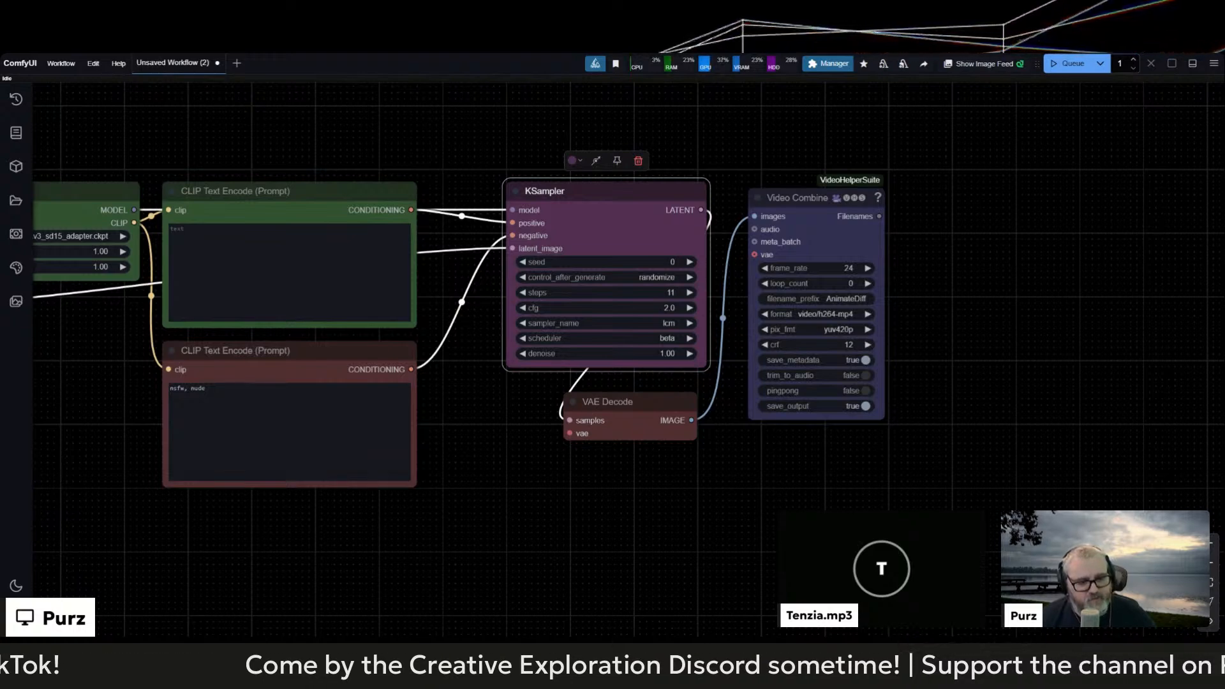
pyautogui.click(607, 402)
pyautogui.click(797, 197)
# Step: Move the KSampler, VAE Decode and Video Combine nodes together away from the prompt nodes to open a gap
pyautogui.scroll(-3, 686, 383)
pyautogui.moveTo(596, 520); pyautogui.dragTo(803, 484)
pyautogui.moveTo(759, 157); pyautogui.dragTo(637, 171)
pyautogui.moveTo(614, 144); pyautogui.dragTo(734, 392)
pyautogui.moveTo(623, 223); pyautogui.dragTo(895, 223)
pyautogui.click(714, 480)
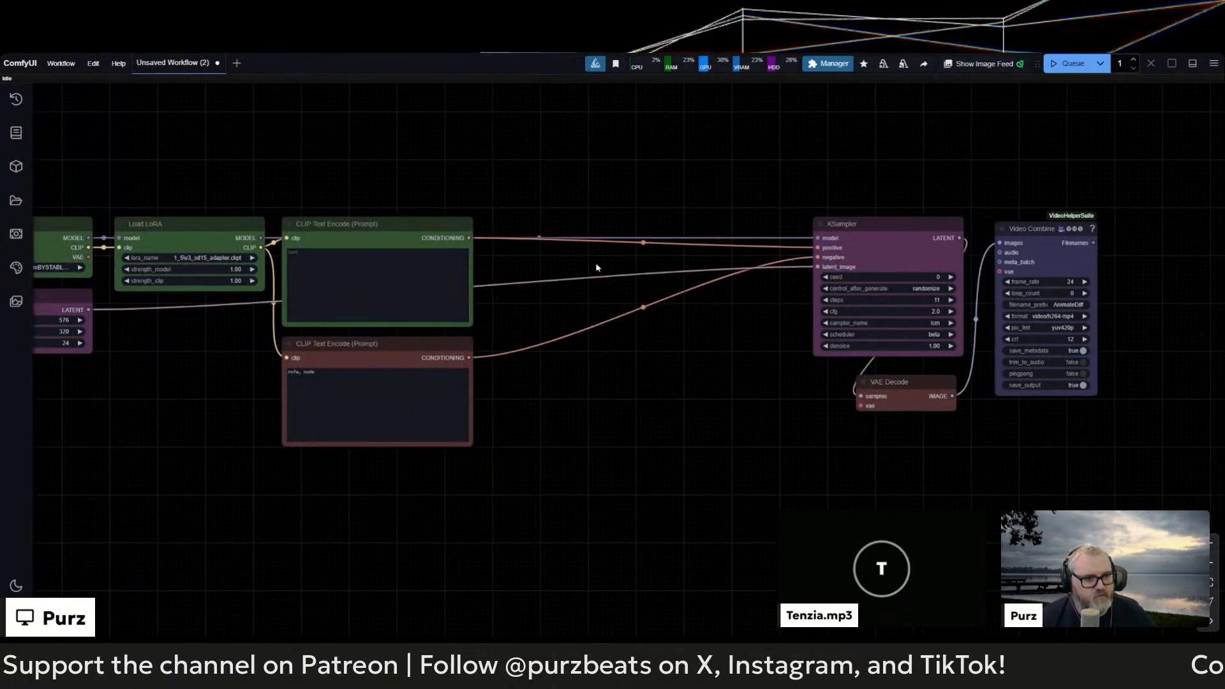
# Step: Add an AnimateDiff Loader node in the gap between the prompt nodes and the KSampler
pyautogui.doubleClick(590, 251)
pyautogui.write('a')
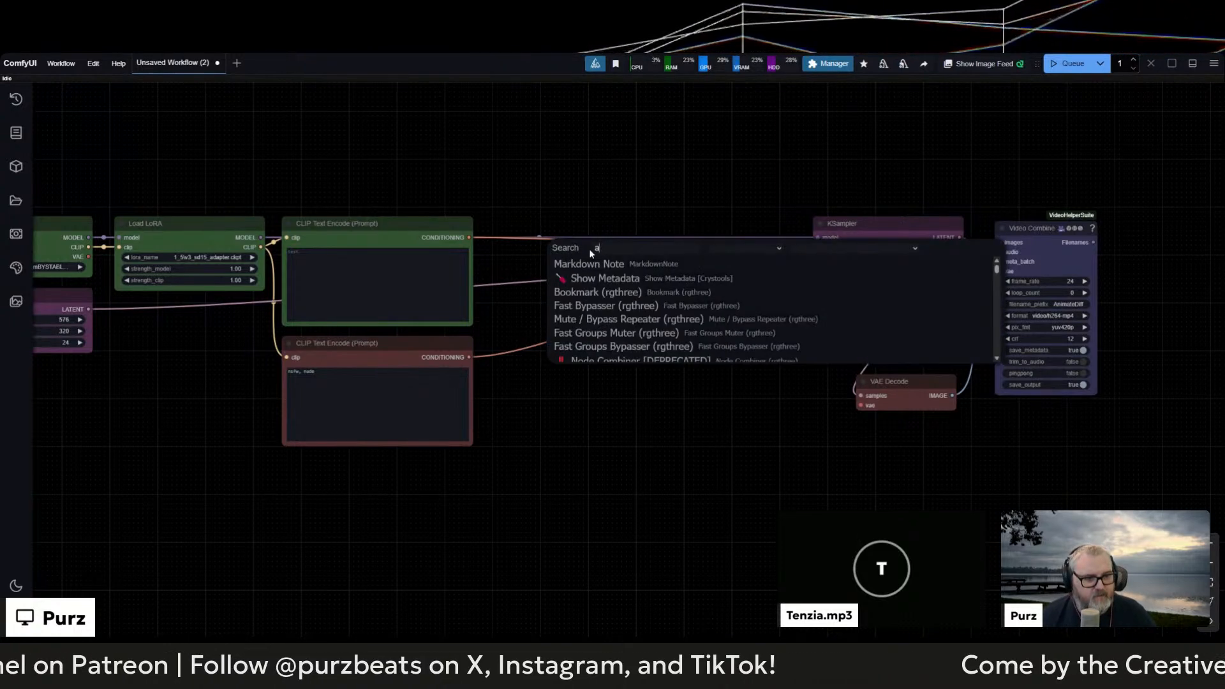
pyautogui.write('nimatediff')
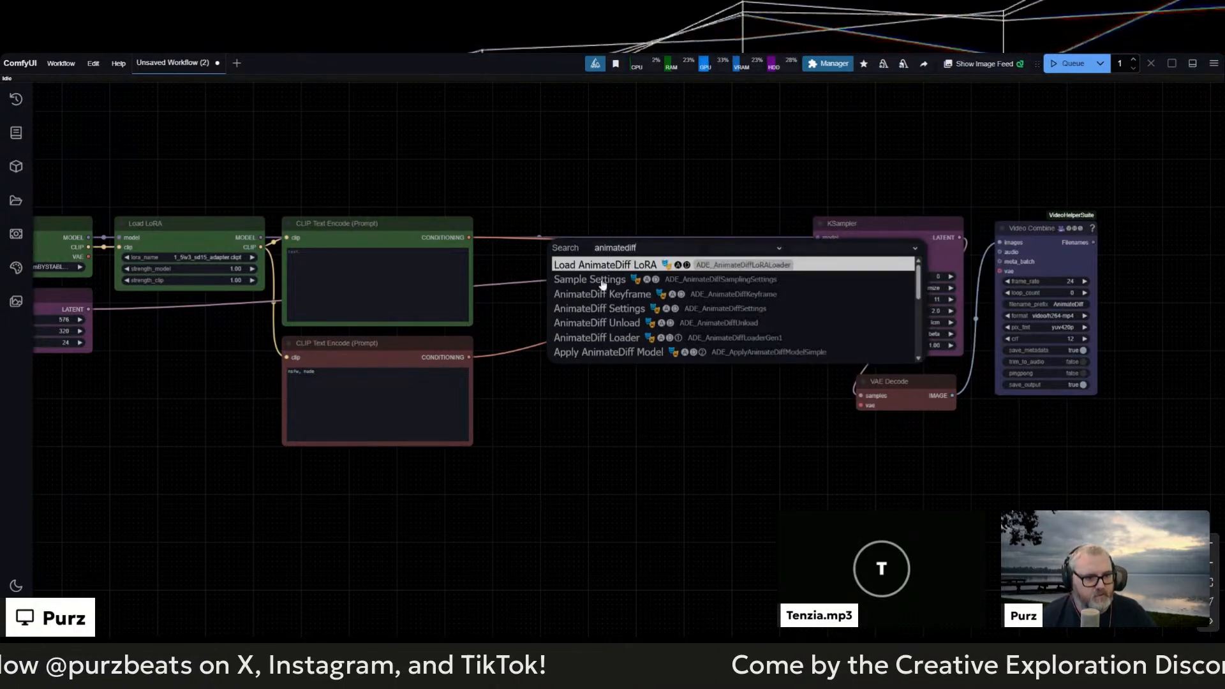
pyautogui.click(605, 337)
# Step: Set the AnimateDiff Loader's model to sd15\AnimateLCM_sd15_t2v.ckpt
pyautogui.scroll(8, 702, 319)
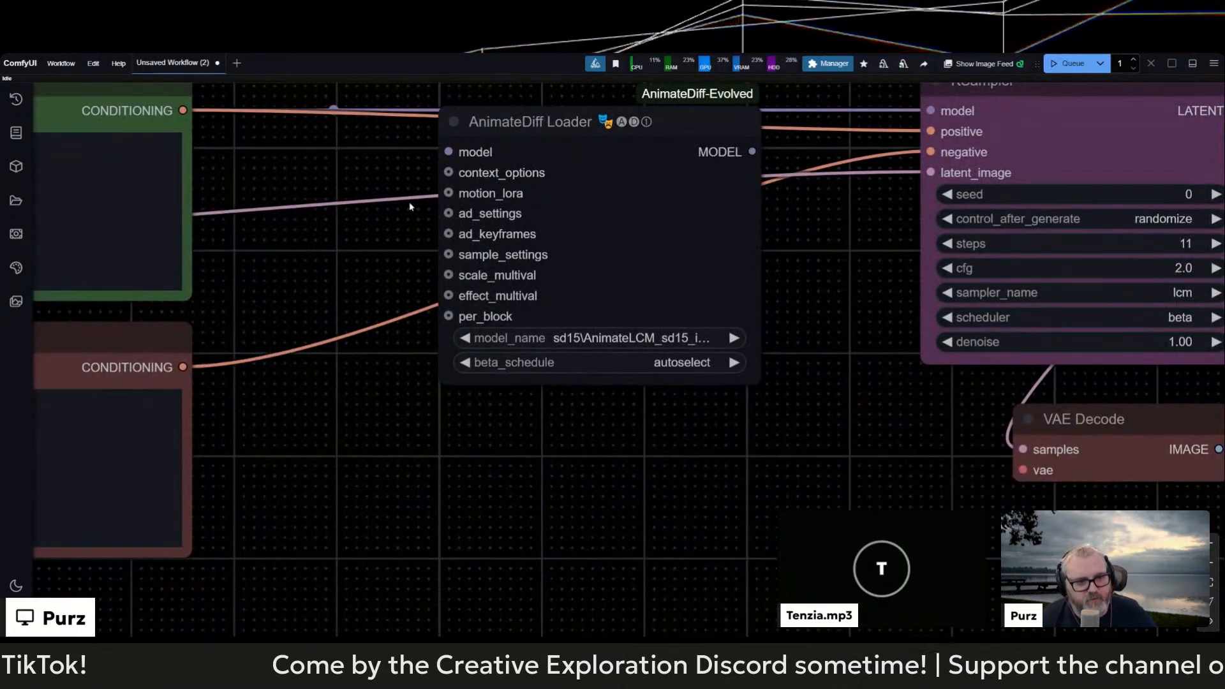
pyautogui.scroll(-2, 410, 330)
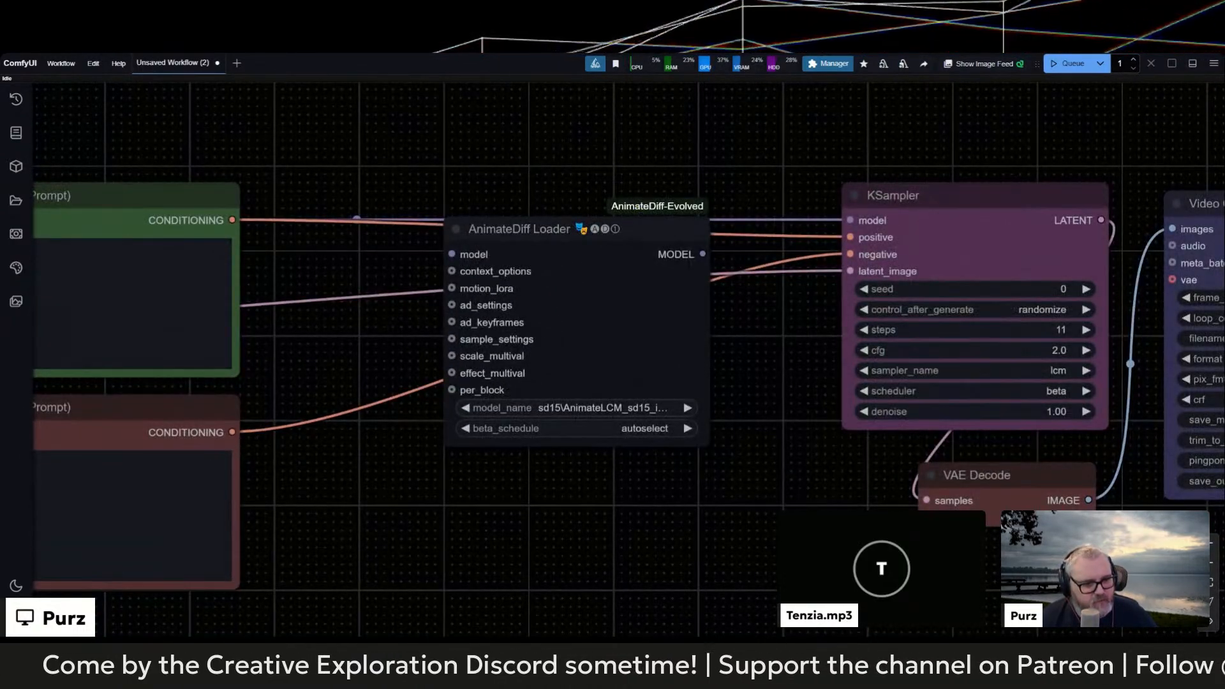
pyautogui.click(568, 408)
pyautogui.click(571, 392)
pyautogui.click(573, 408)
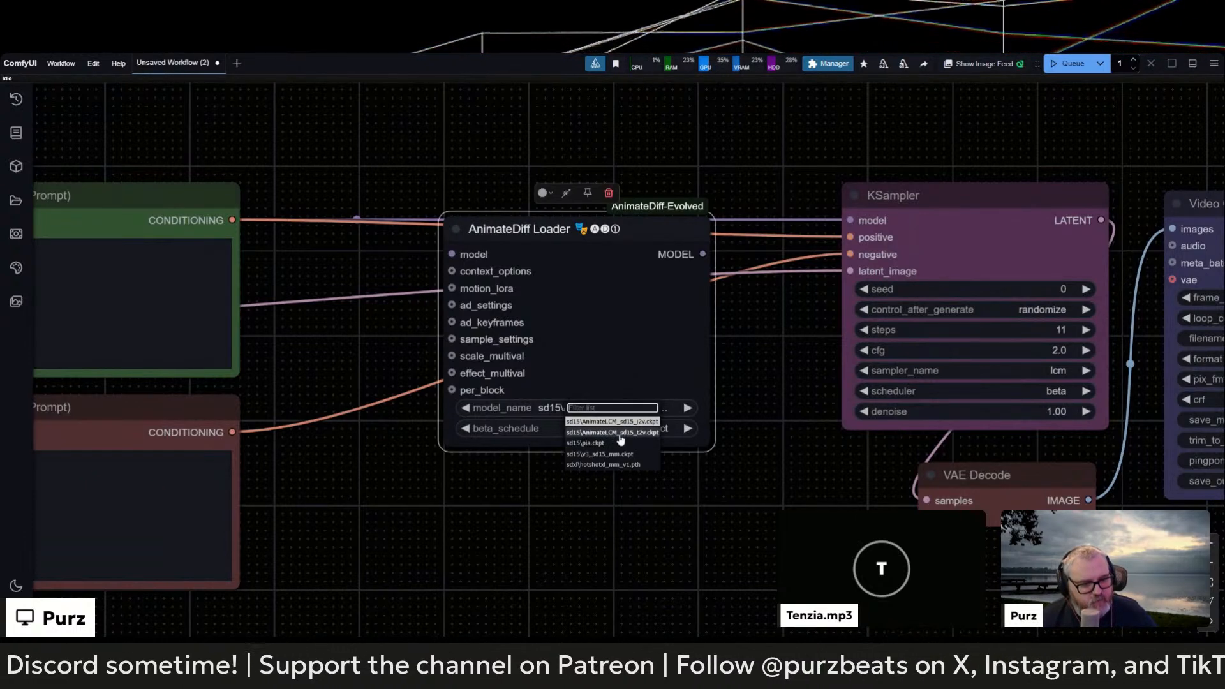
pyautogui.click(613, 433)
pyautogui.click(621, 409)
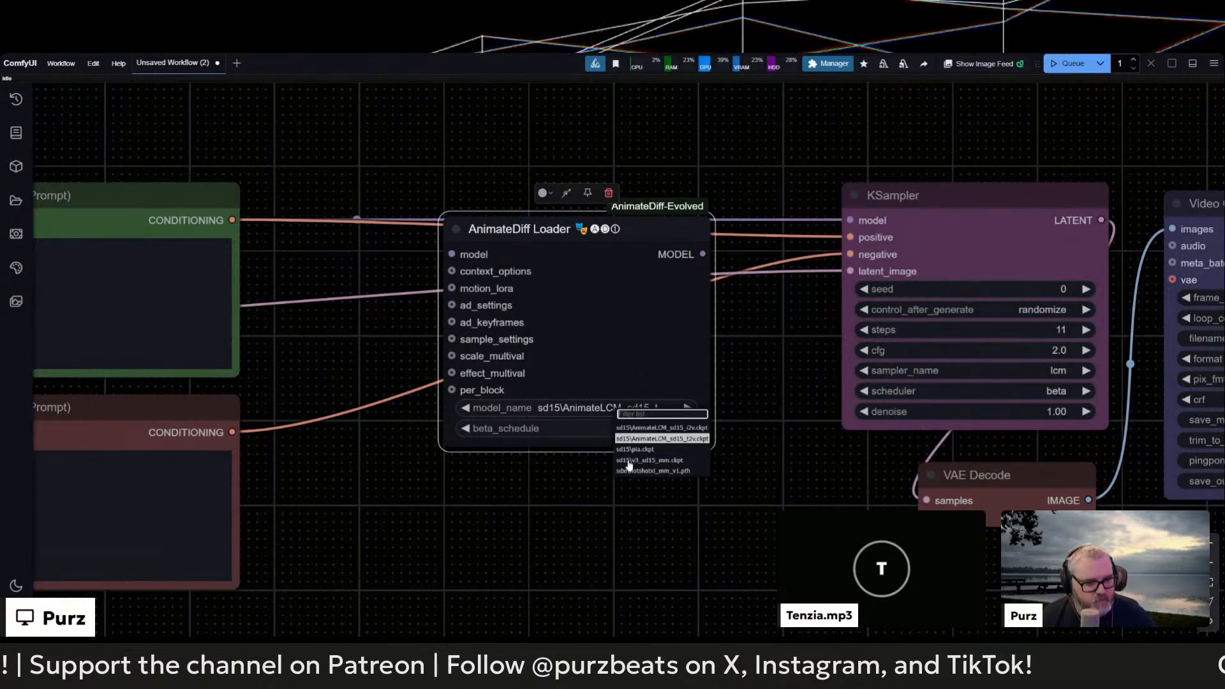
pyautogui.click(481, 499)
# Step: Set the AnimateDiff Loader's beta schedule to lcm >> sqrt_linear
pyautogui.scroll(-3, 358, 511)
pyautogui.moveTo(337, 511); pyautogui.dragTo(727, 461)
pyautogui.moveTo(929, 429); pyautogui.dragTo(609, 424)
pyautogui.click(600, 392)
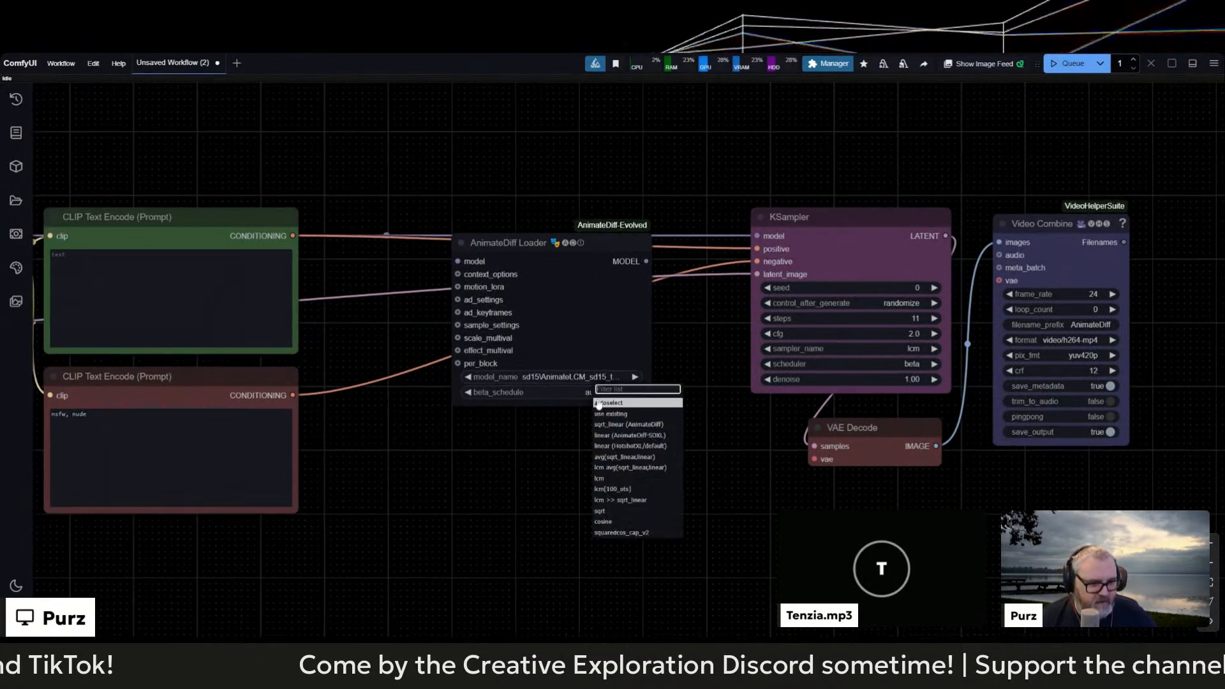
pyautogui.click(606, 507)
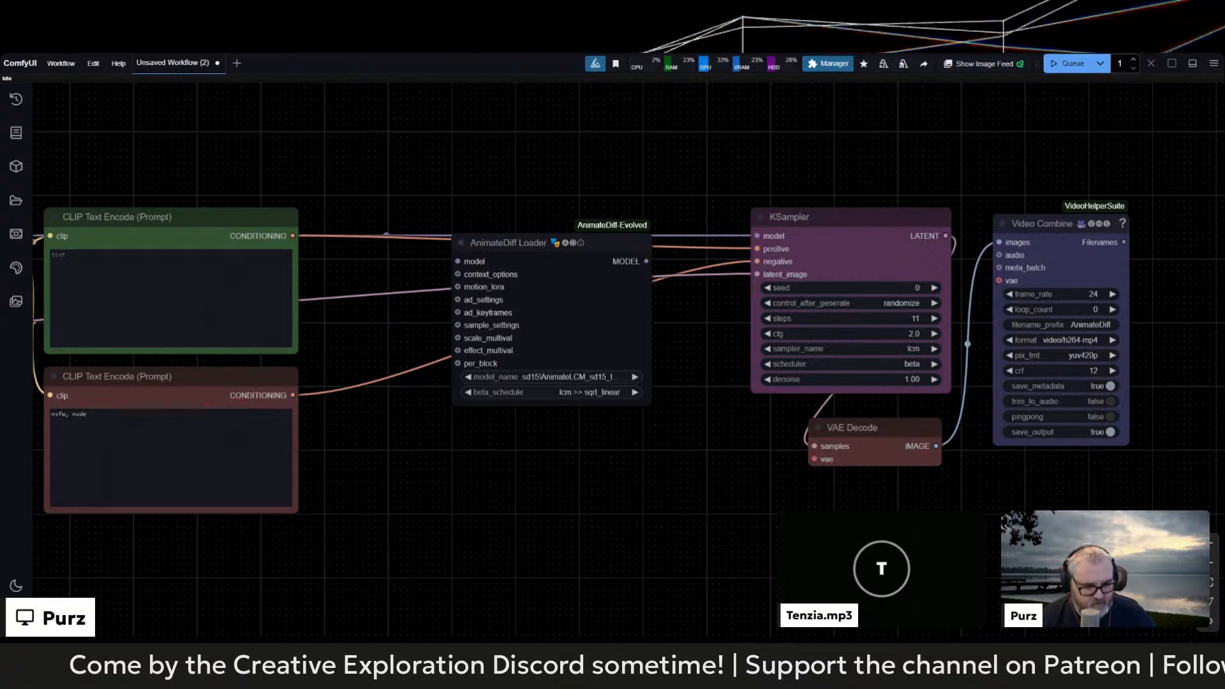
# Step: Place the AnimateDiff Loader above the lowered prompt nodes and wire it between Load LoRA's MODEL output and the KSampler's model input
pyautogui.moveTo(290, 362); pyautogui.dragTo(521, 360)
pyautogui.scroll(-1, 521, 360)
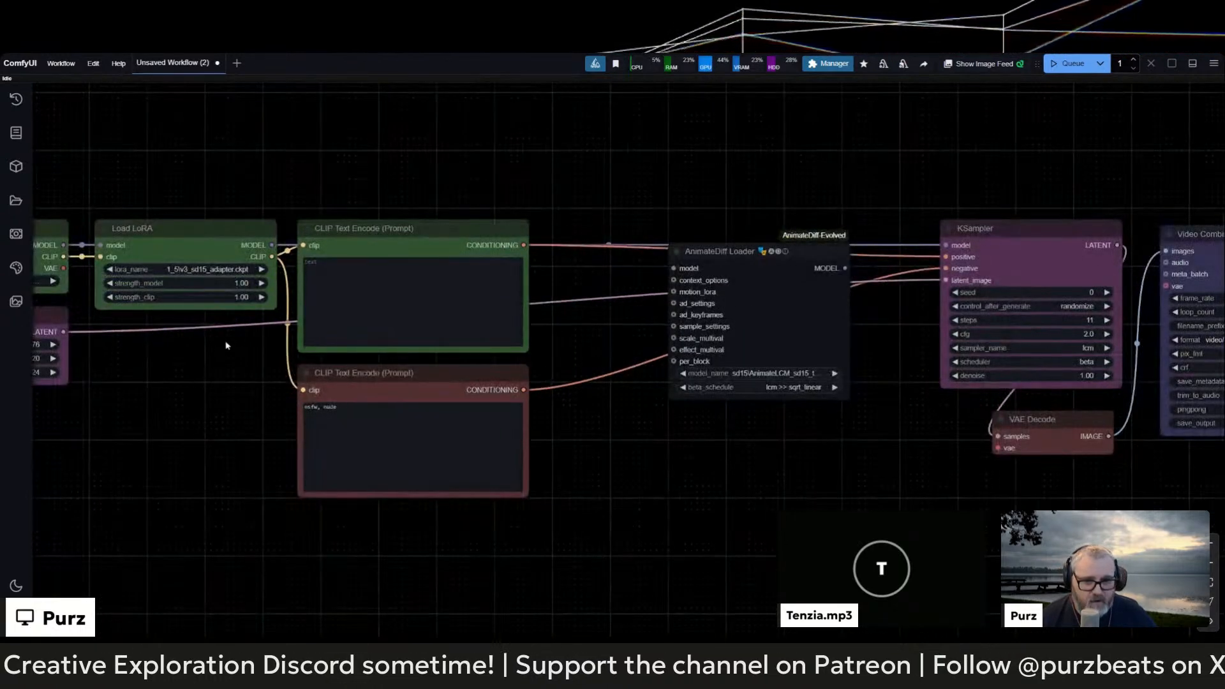
pyautogui.moveTo(272, 245); pyautogui.dragTo(522, 129)
pyautogui.moveTo(420, 223); pyautogui.dragTo(463, 579)
pyautogui.moveTo(549, 204); pyautogui.dragTo(406, 232)
pyautogui.moveTo(553, 249); pyautogui.dragTo(962, 275)
pyautogui.scroll(-3, 641, 310)
pyautogui.moveTo(640, 310)
pyautogui.mouseDown()
pyautogui.moveTo(521, 356)
pyautogui.moveTo(624, 313)
pyautogui.mouseUp()
# Step: Move the AnimateDiff Loader into the space between the prompt nodes and the KSampler
pyautogui.click(449, 294)
pyautogui.click(449, 402)
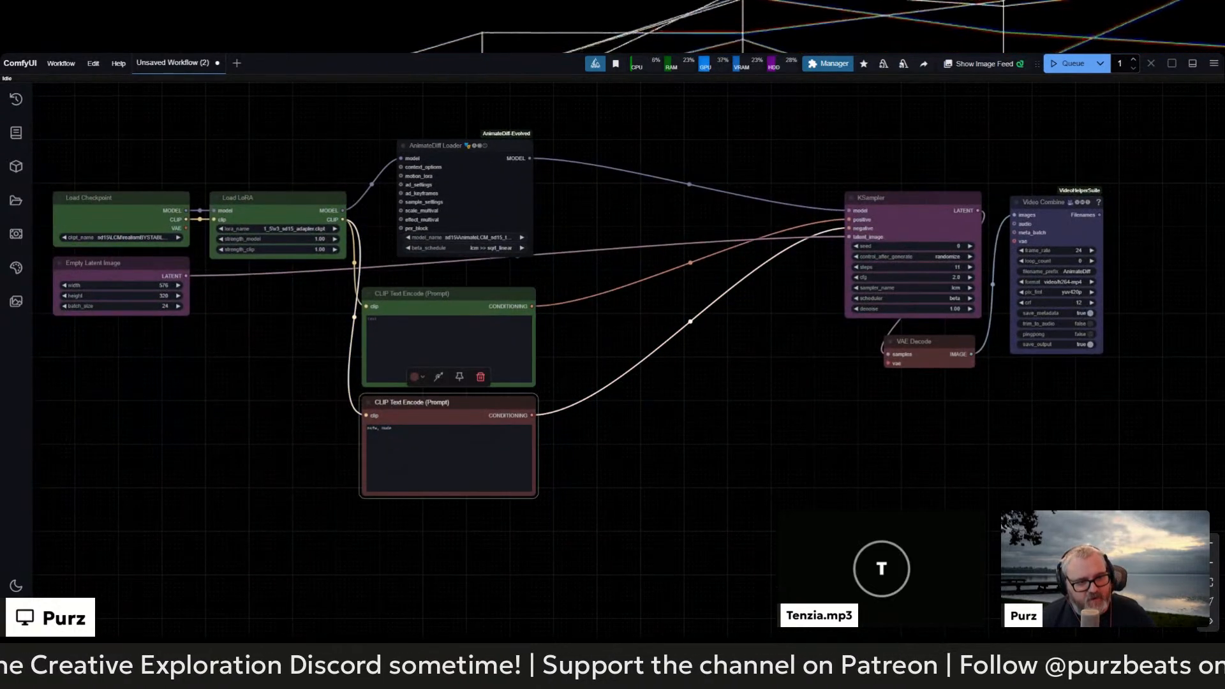
pyautogui.click(447, 146)
pyautogui.moveTo(440, 145); pyautogui.dragTo(632, 176)
# Step: Add a Looped Uniform Context Options node on the AnimateDiff Loader's context_options input, placed directly below the loader
pyautogui.scroll(3, 715, 348)
pyautogui.moveTo(777, 332); pyautogui.dragTo(553, 399)
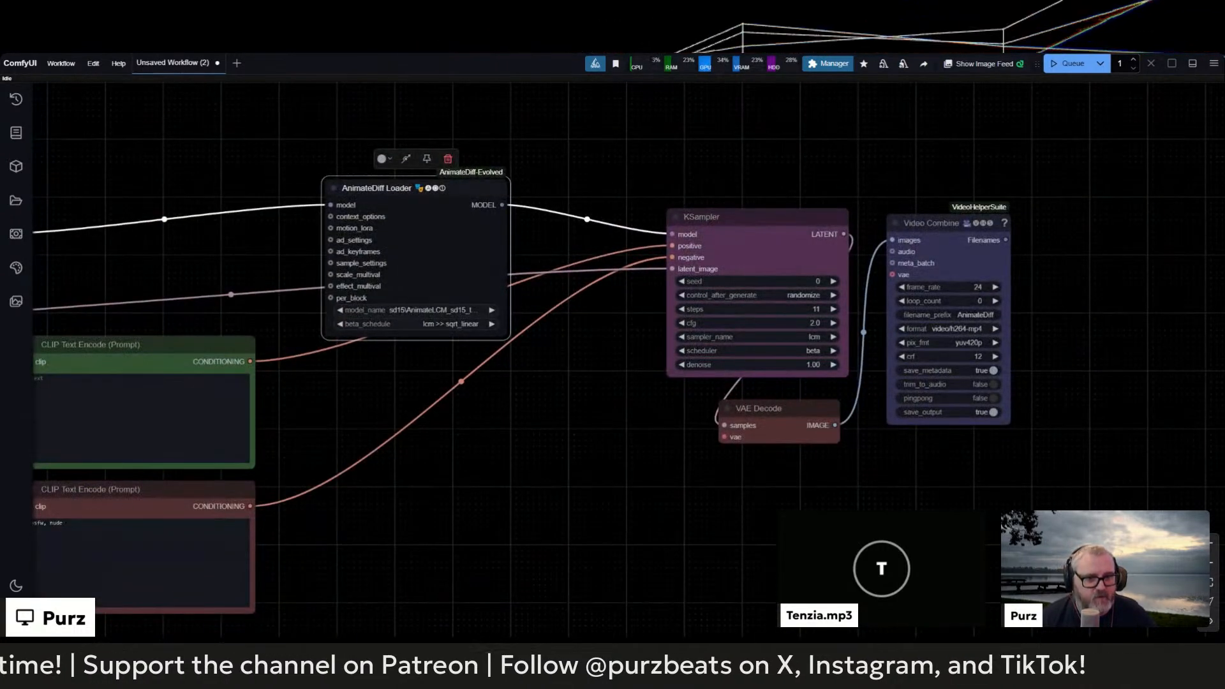
pyautogui.moveTo(331, 217); pyautogui.dragTo(342, 372)
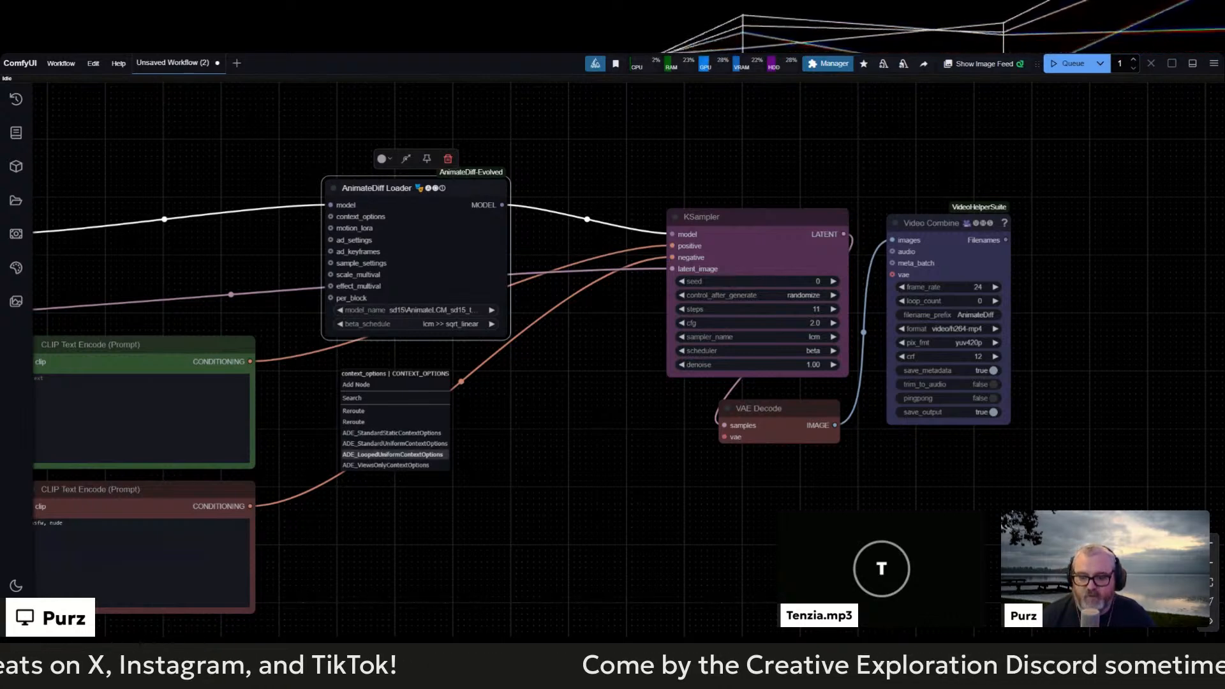
pyautogui.click(390, 454)
pyautogui.moveTo(364, 359); pyautogui.dragTo(363, 362)
# Step: Add a Sample Settings node on the AnimateDiff Loader's sample_settings input, placed below the Context Options node
pyautogui.moveTo(331, 228); pyautogui.dragTo(250, 169)
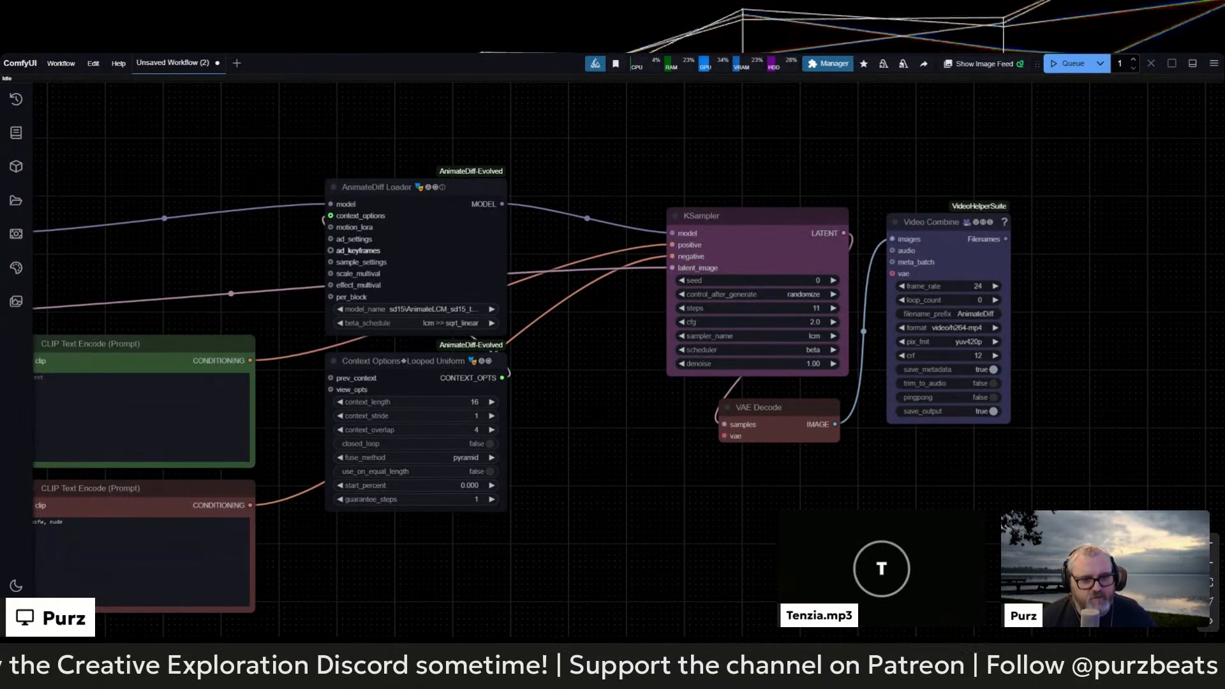
pyautogui.moveTo(330, 262); pyautogui.dragTo(318, 386)
pyautogui.click(355, 605)
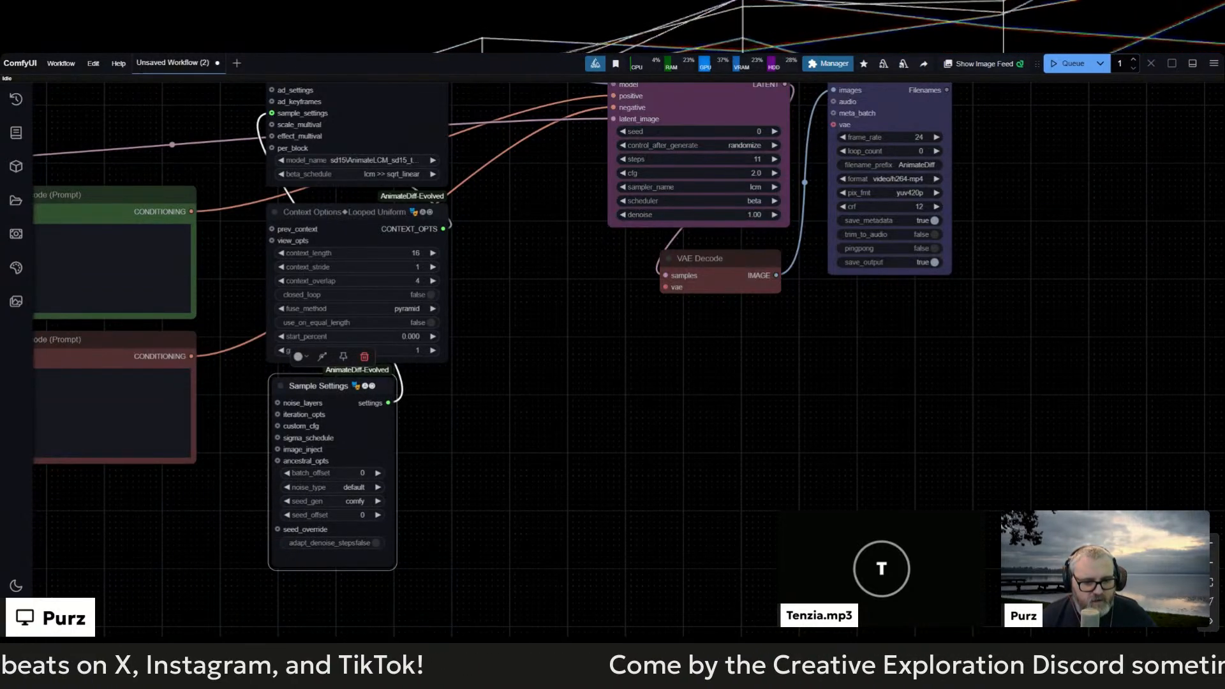
# Step: Set the Sample Settings node's noise_type to FreeNoise
pyautogui.click(352, 488)
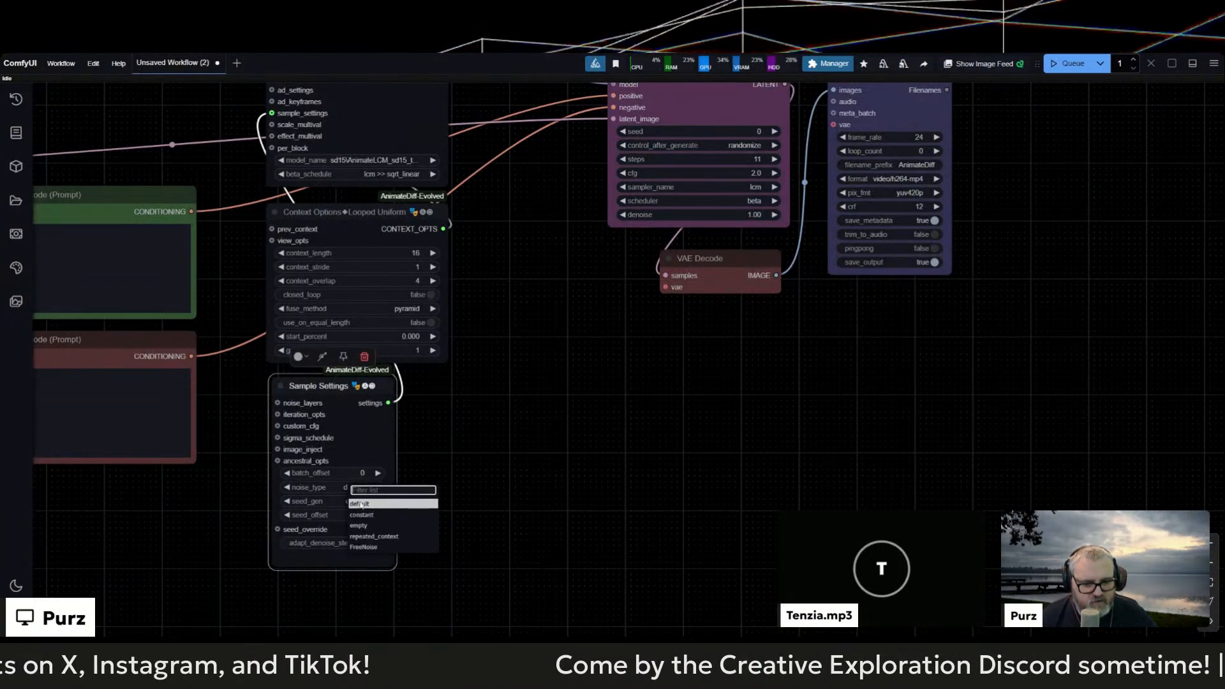
pyautogui.click(375, 546)
pyautogui.moveTo(473, 446); pyautogui.dragTo(543, 577)
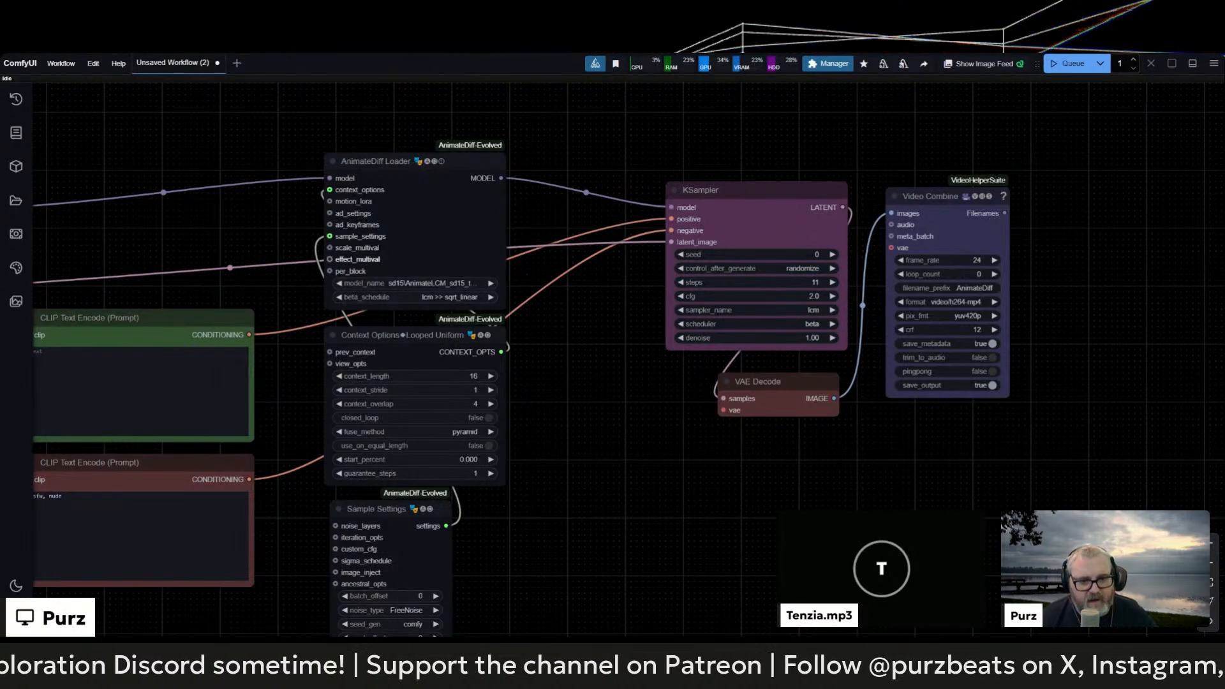
# Step: Add a Multival node on each of the AnimateDiff Loader's scale_multival and effect_multival inputs, stacked below Sample Settings
pyautogui.moveTo(295, 302); pyautogui.dragTo(335, 184)
pyautogui.scroll(-2, 323, 227)
pyautogui.moveTo(363, 128); pyautogui.dragTo(366, 521)
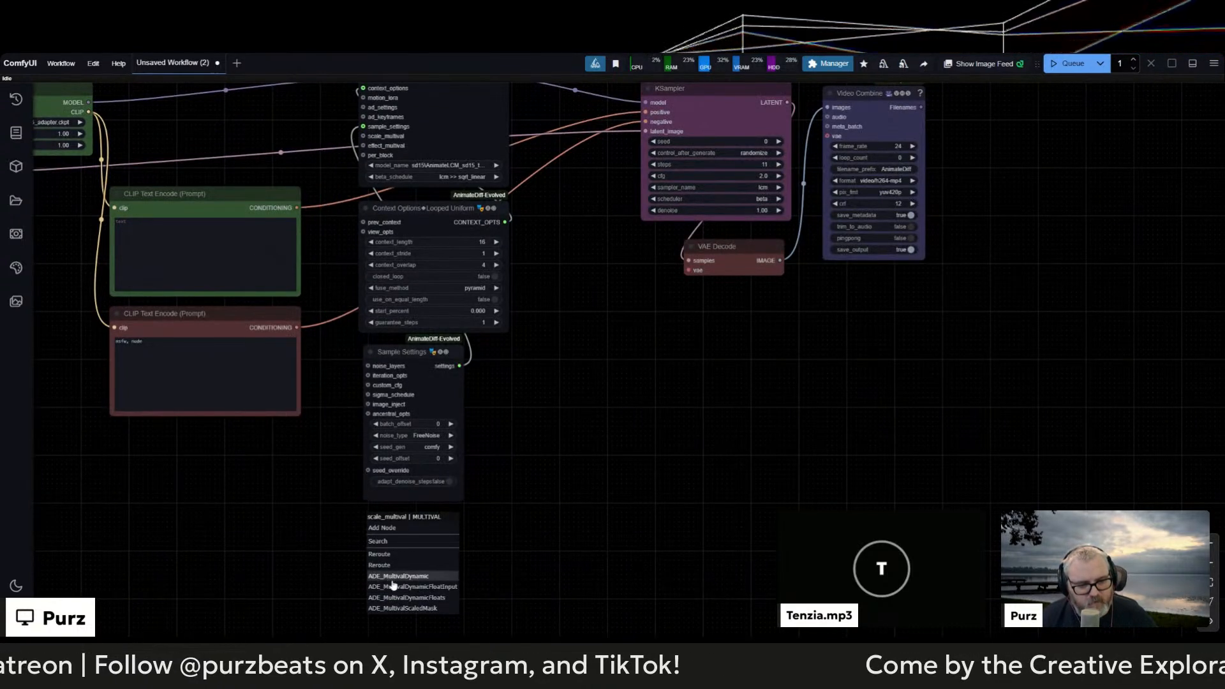
pyautogui.click(504, 524)
pyautogui.moveTo(362, 135); pyautogui.dragTo(368, 511)
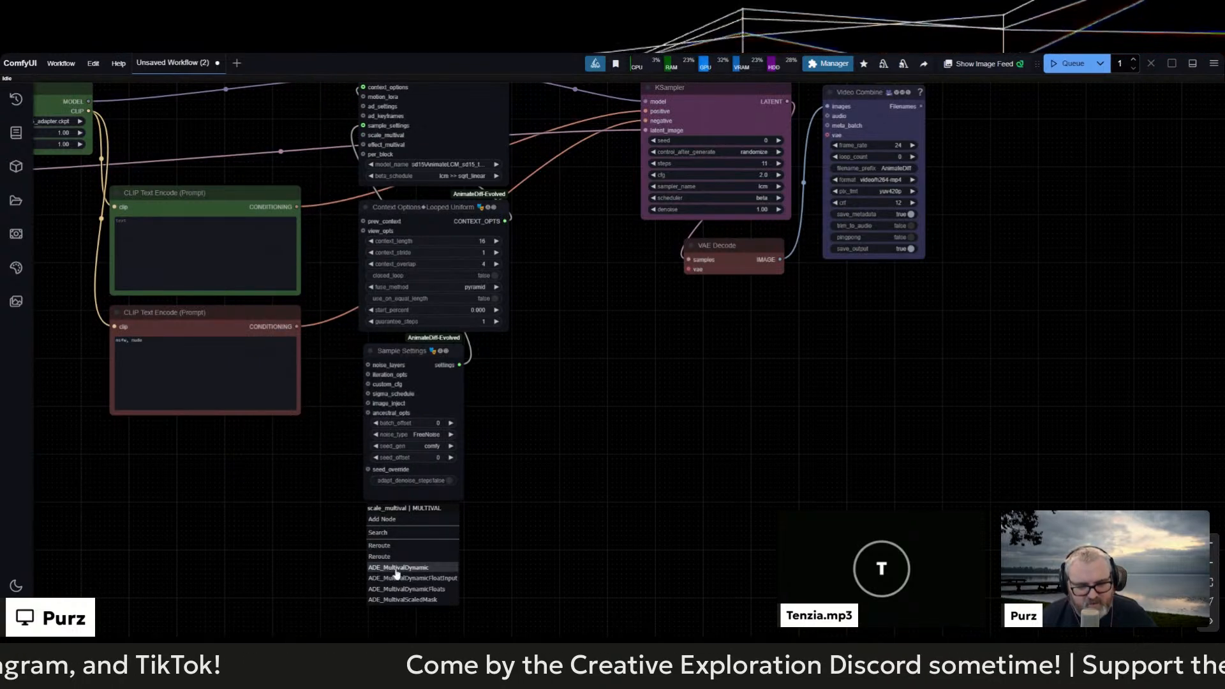
pyautogui.click(398, 570)
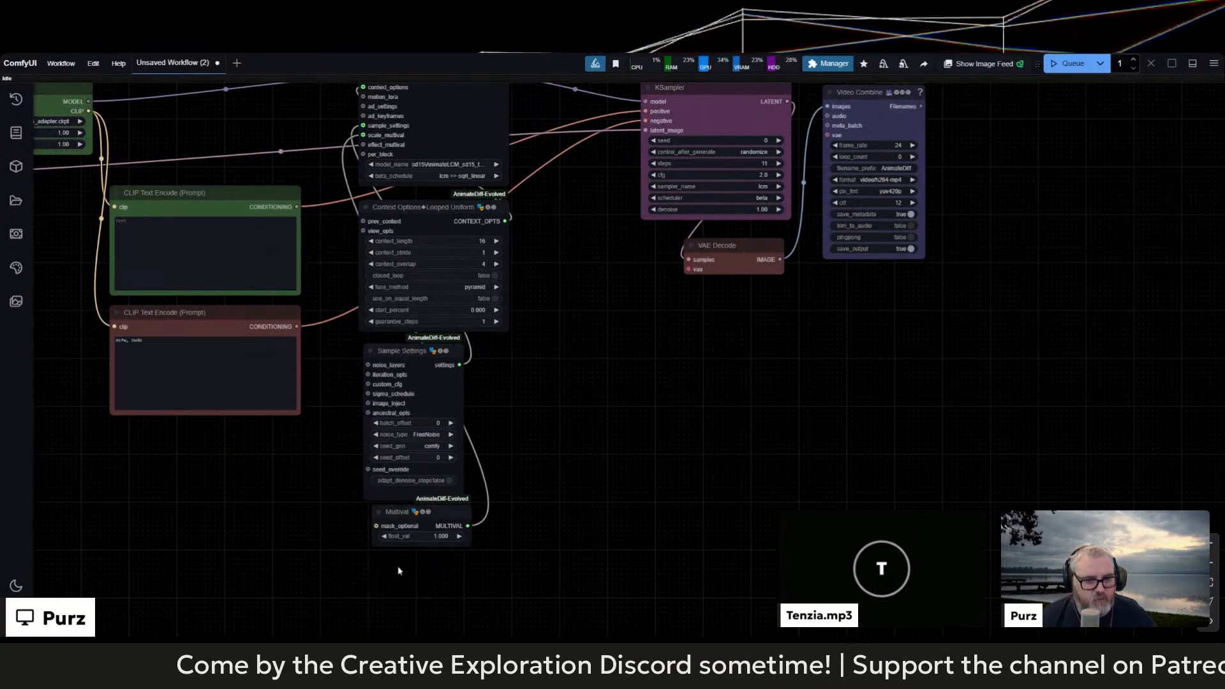
pyautogui.moveTo(363, 145); pyautogui.dragTo(378, 554)
pyautogui.click(399, 600)
# Step: Tidy the two stacked Multival nodes and set float_val to 1.15 on the upper one and 1.05 on the lower one
pyautogui.scroll(8, 414, 572)
pyautogui.moveTo(413, 600); pyautogui.dragTo(419, 480)
pyautogui.moveTo(414, 423); pyautogui.dragTo(400, 428)
pyautogui.moveTo(395, 324); pyautogui.dragTo(378, 327)
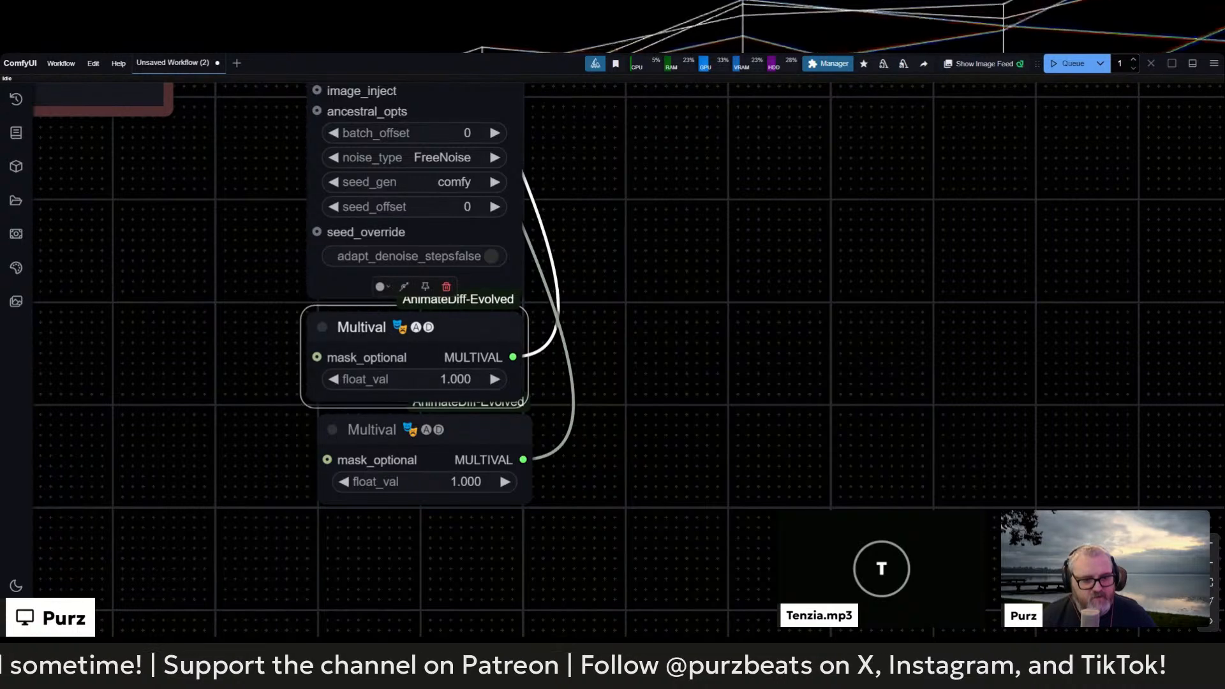
pyautogui.click(415, 379)
pyautogui.press('Return')
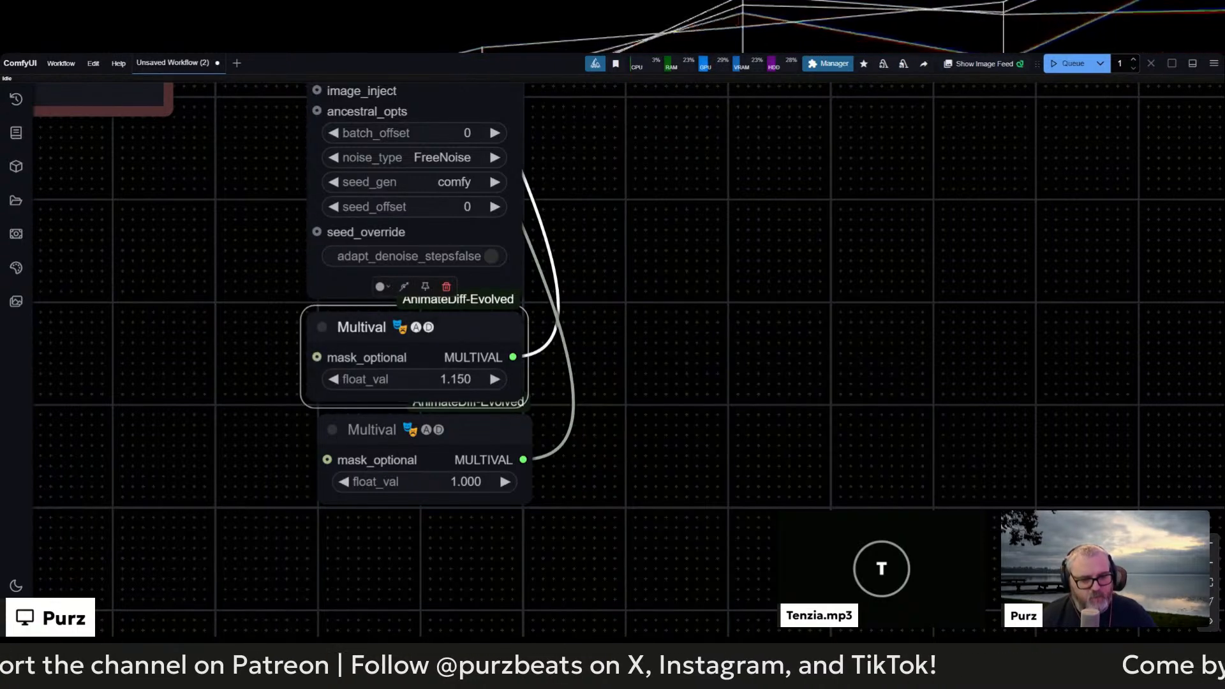
pyautogui.click(434, 482)
pyautogui.write('1.05')
pyautogui.press('Return')
pyautogui.scroll(-8, 470, 427)
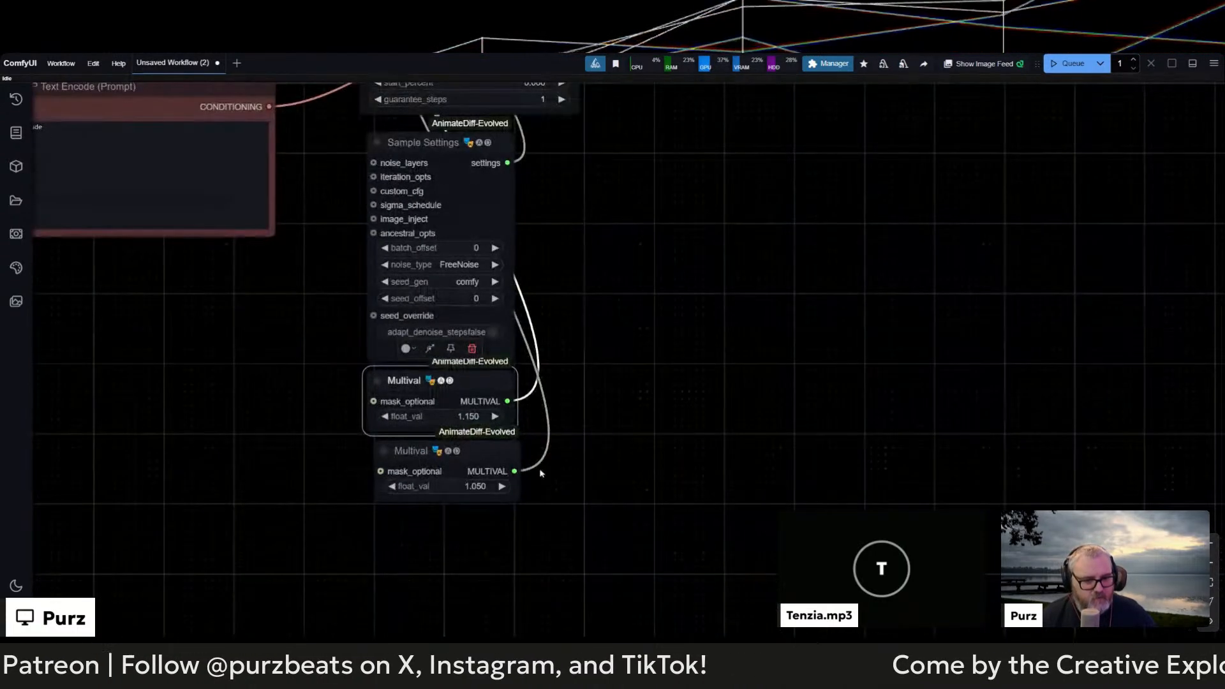
# Step: Move both prompt nodes below Load LoRA and stack the Multival and Sample Settings nodes to the left of the AnimateDiff Loader
pyautogui.moveTo(357, 319); pyautogui.dragTo(228, 301)
pyautogui.moveTo(370, 409); pyautogui.dragTo(231, 392)
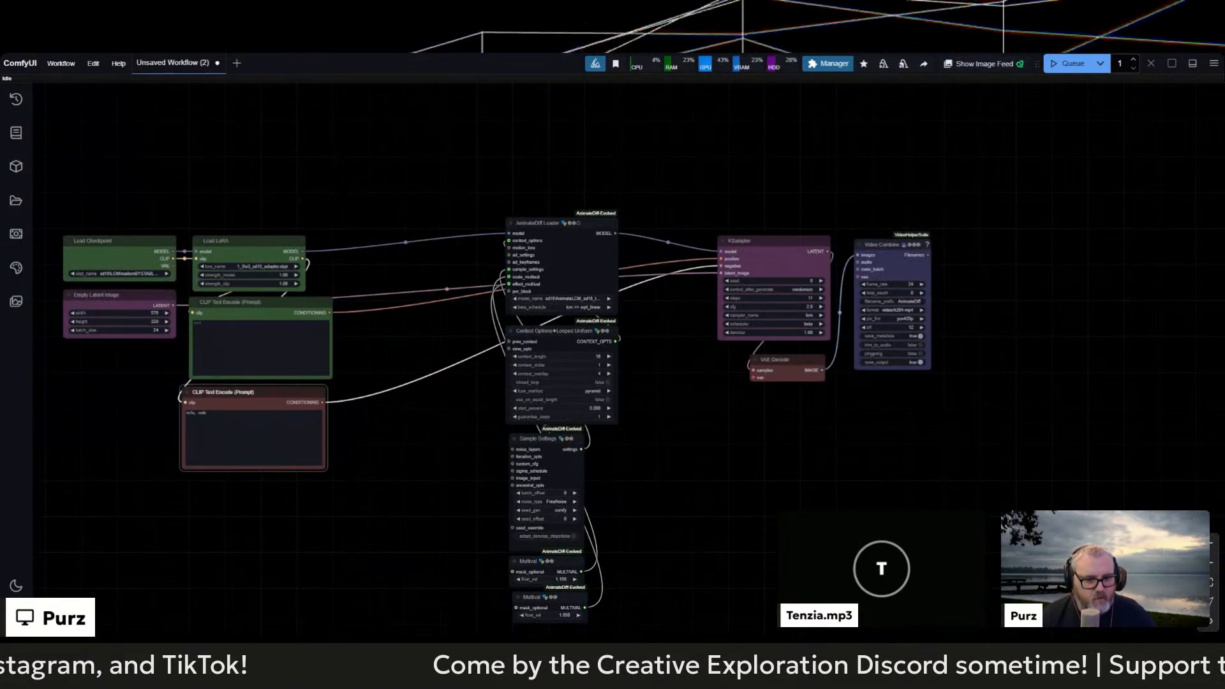
pyautogui.moveTo(533, 562); pyautogui.dragTo(432, 266)
pyautogui.moveTo(532, 597); pyautogui.dragTo(431, 305)
pyautogui.moveTo(538, 439); pyautogui.dragTo(441, 345)
# Step: Close the gaps in the graph by shifting the AnimateDiff nodes and the KSampler, VAE Decode and Video Combine nodes left
pyautogui.moveTo(439, 487); pyautogui.dragTo(447, 279)
pyautogui.click(453, 216)
pyautogui.moveTo(453, 215); pyautogui.dragTo(494, 434)
pyautogui.moveTo(440, 181); pyautogui.dragTo(372, 199)
pyautogui.click(387, 167)
pyautogui.moveTo(625, 153); pyautogui.dragTo(882, 453)
pyautogui.moveTo(708, 280); pyautogui.dragTo(566, 277)
pyautogui.click(317, 235)
pyautogui.moveTo(326, 236)
pyautogui.mouseDown()
pyautogui.moveTo(335, 256)
pyautogui.moveTo(324, 222)
pyautogui.mouseUp()
# Step: Colour the AnimateDiff Loader, Context Options, Sample Settings and both Multival nodes pale blue
pyautogui.moveTo(324, 223); pyautogui.dragTo(444, 481)
pyautogui.rightClick(433, 307)
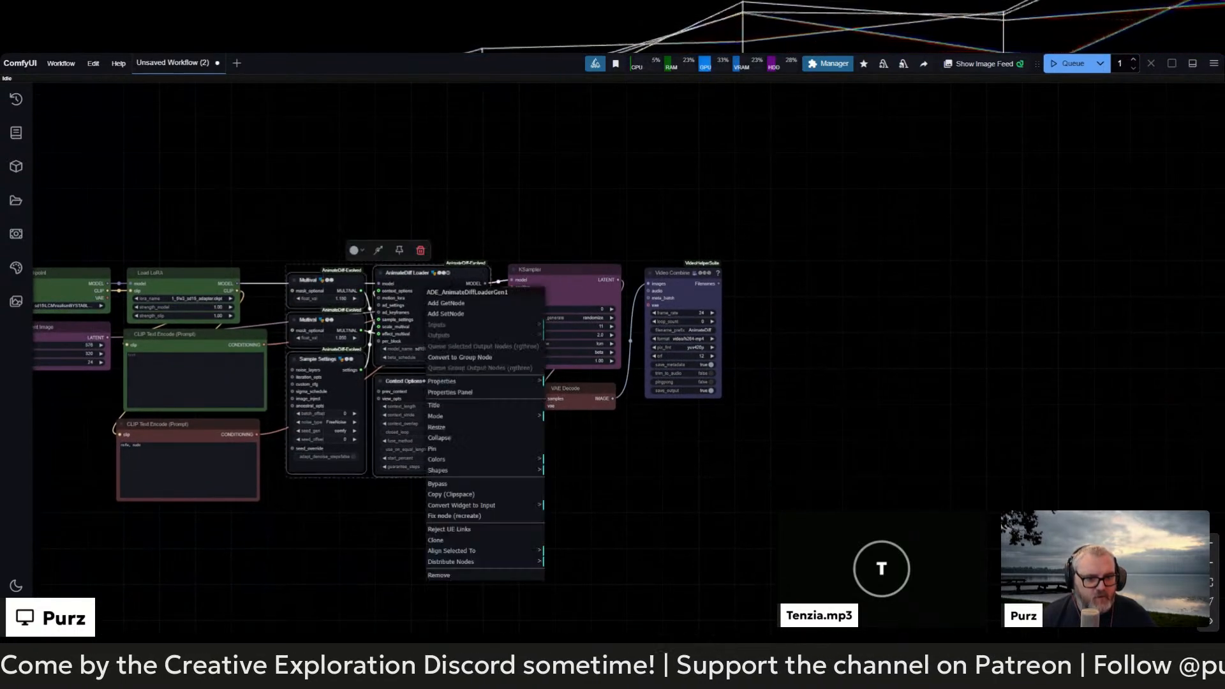
pyautogui.click(501, 459)
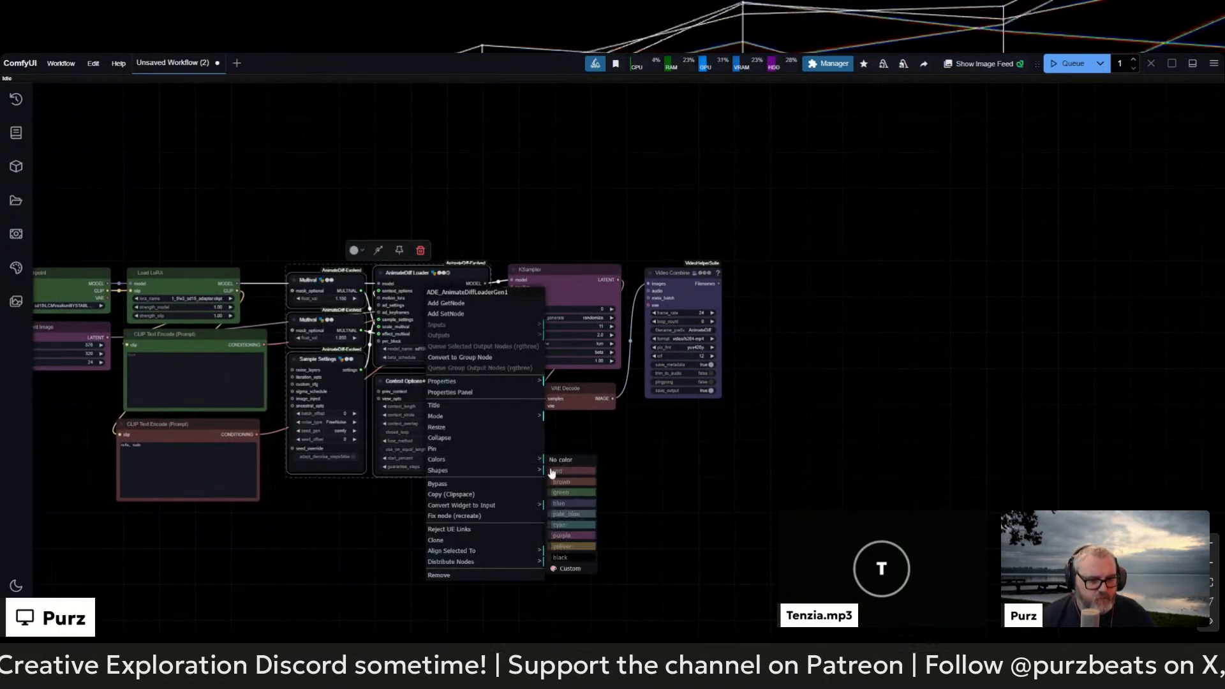
pyautogui.click(575, 518)
pyautogui.scroll(5, 442, 509)
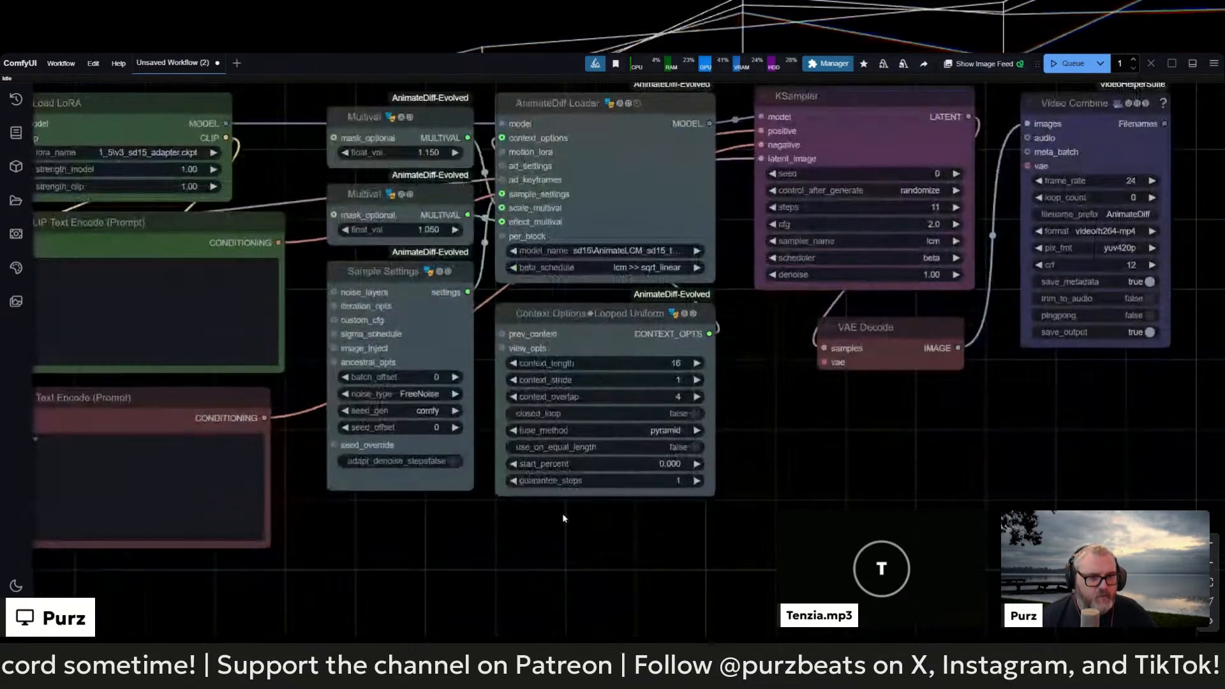
pyautogui.moveTo(564, 518); pyautogui.dragTo(533, 549)
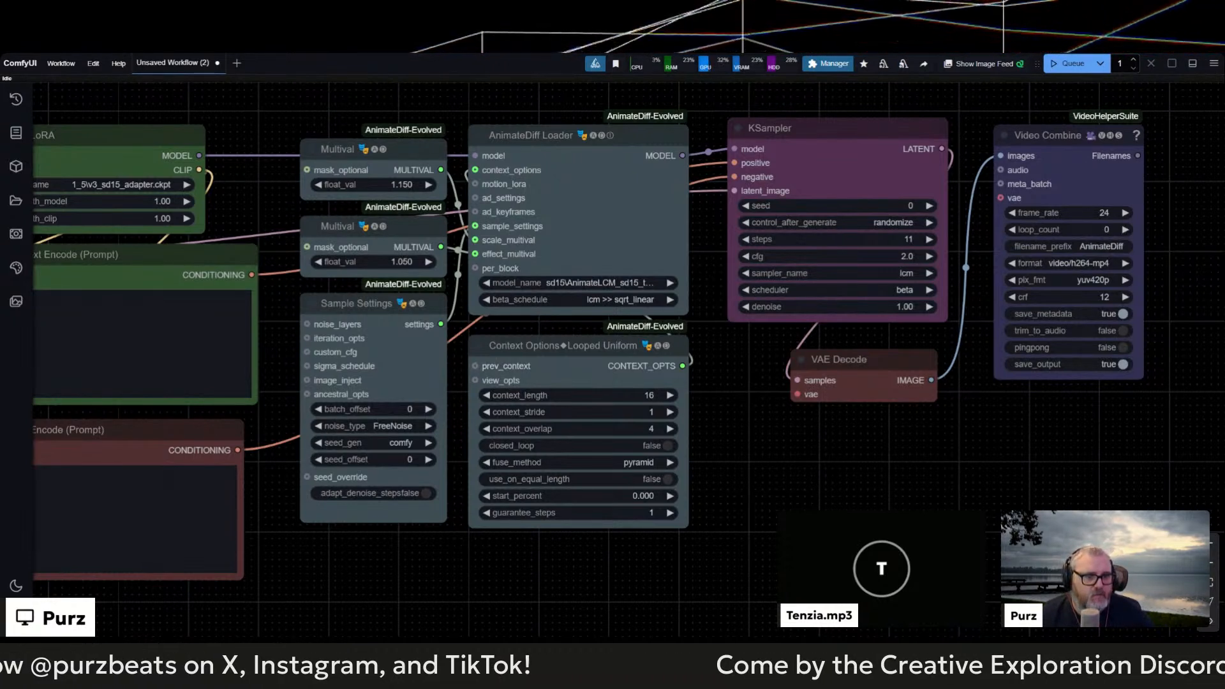
# Step: Align the negative prompt node under the positive one and set the positive prompt to "volcano spitting large rocks made of magma"
pyautogui.scroll(-5, 738, 432)
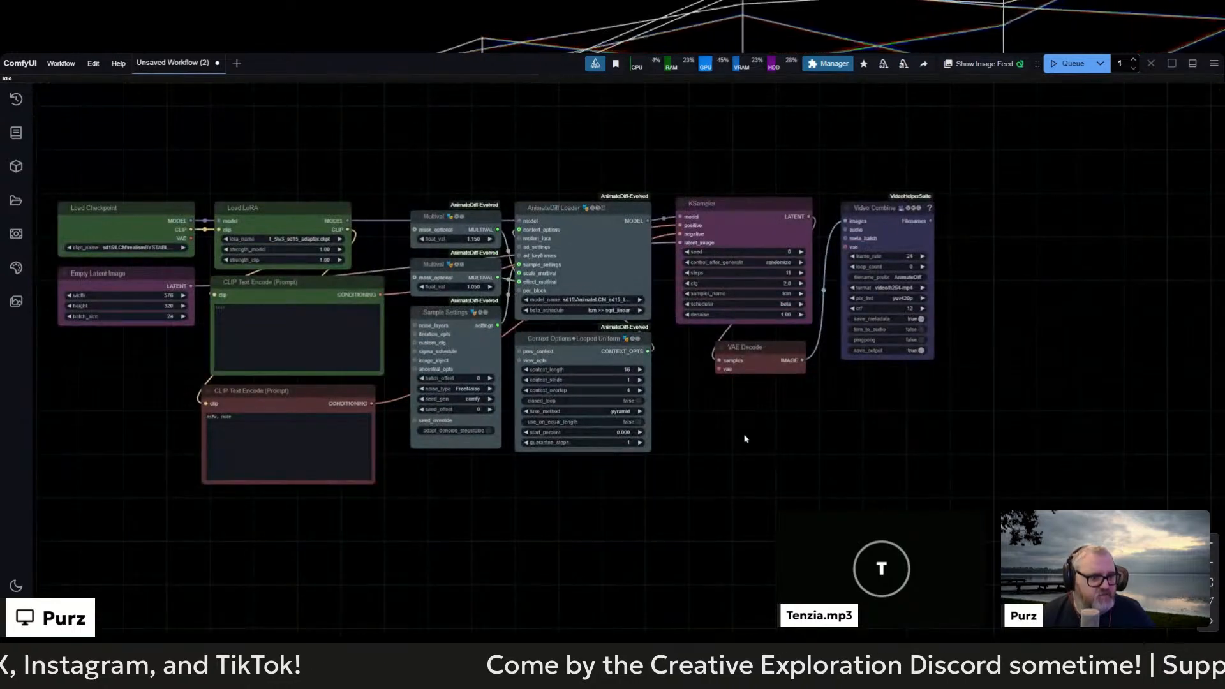
pyautogui.scroll(2, 782, 443)
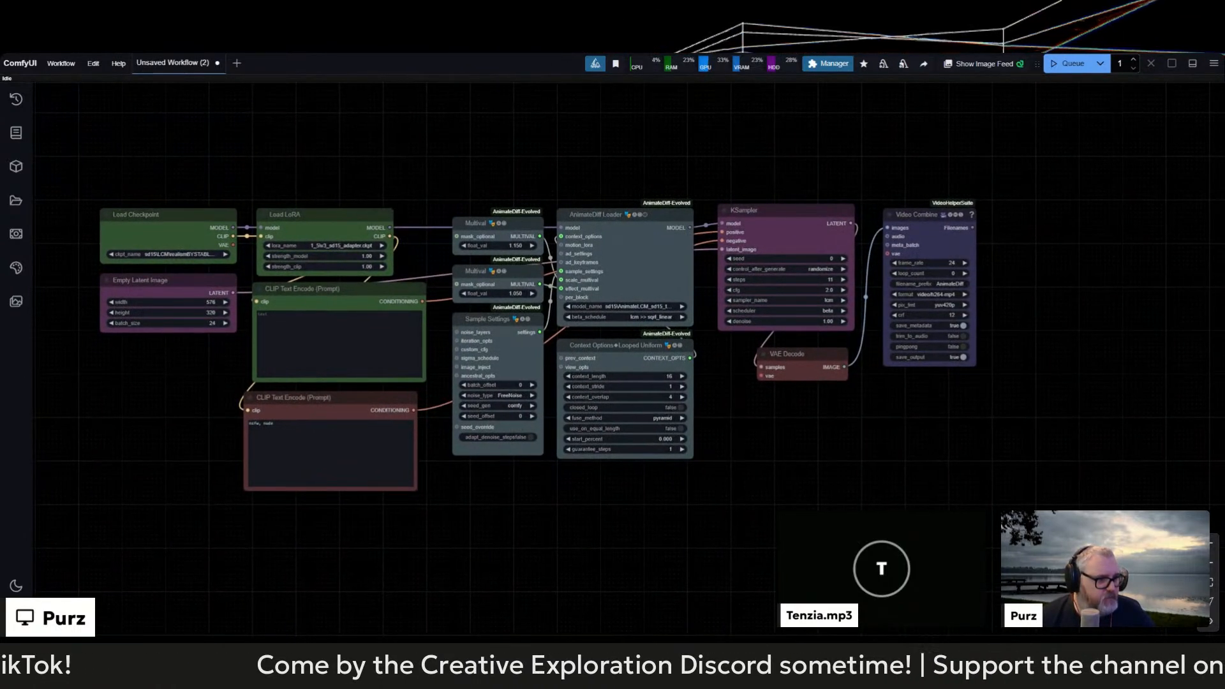
pyautogui.moveTo(331, 397); pyautogui.dragTo(340, 397)
pyautogui.click(339, 343)
pyautogui.write('water')
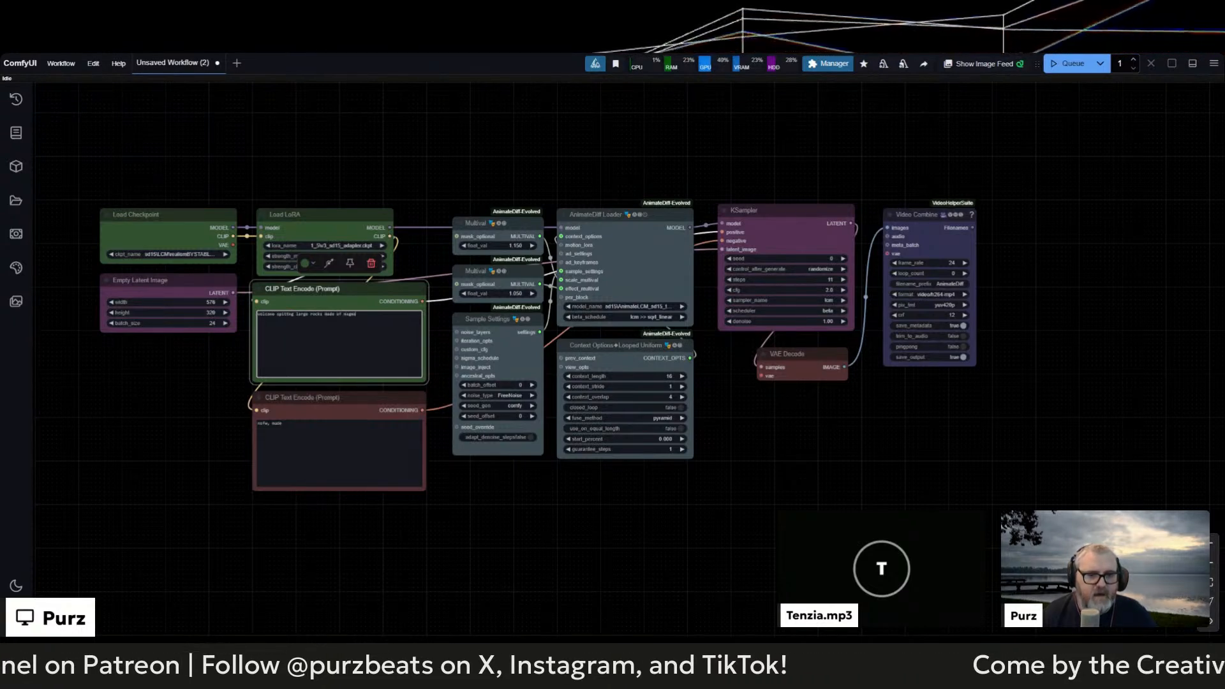
pyautogui.click(190, 396)
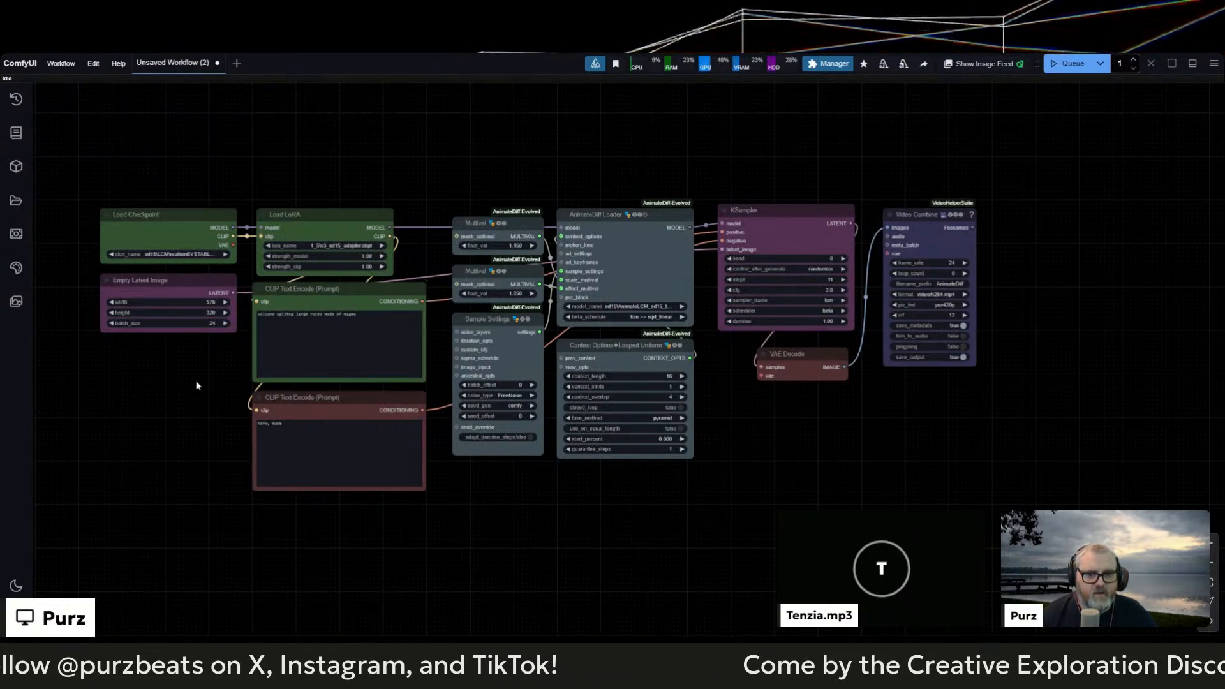
# Step: Try to queue the workflow and connect Load Checkpoint's VAE output to VAE Decode's vae input
pyautogui.hotkey('ctrl', 'Return')
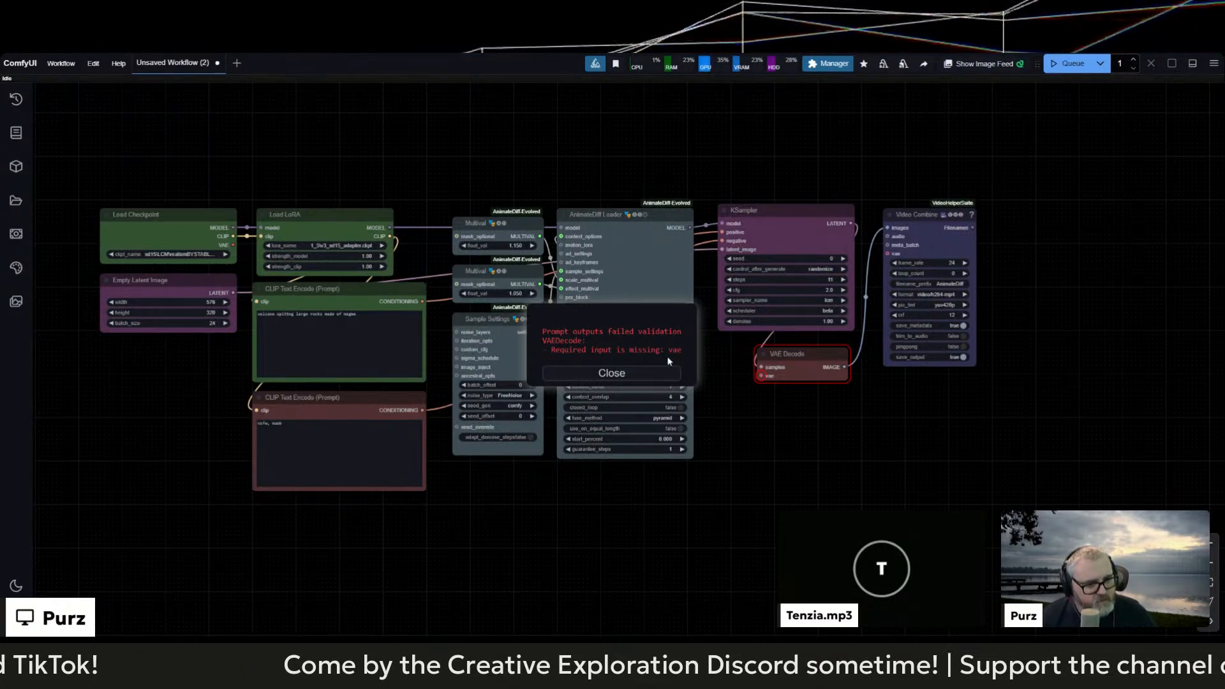
pyautogui.scroll(5, 756, 381)
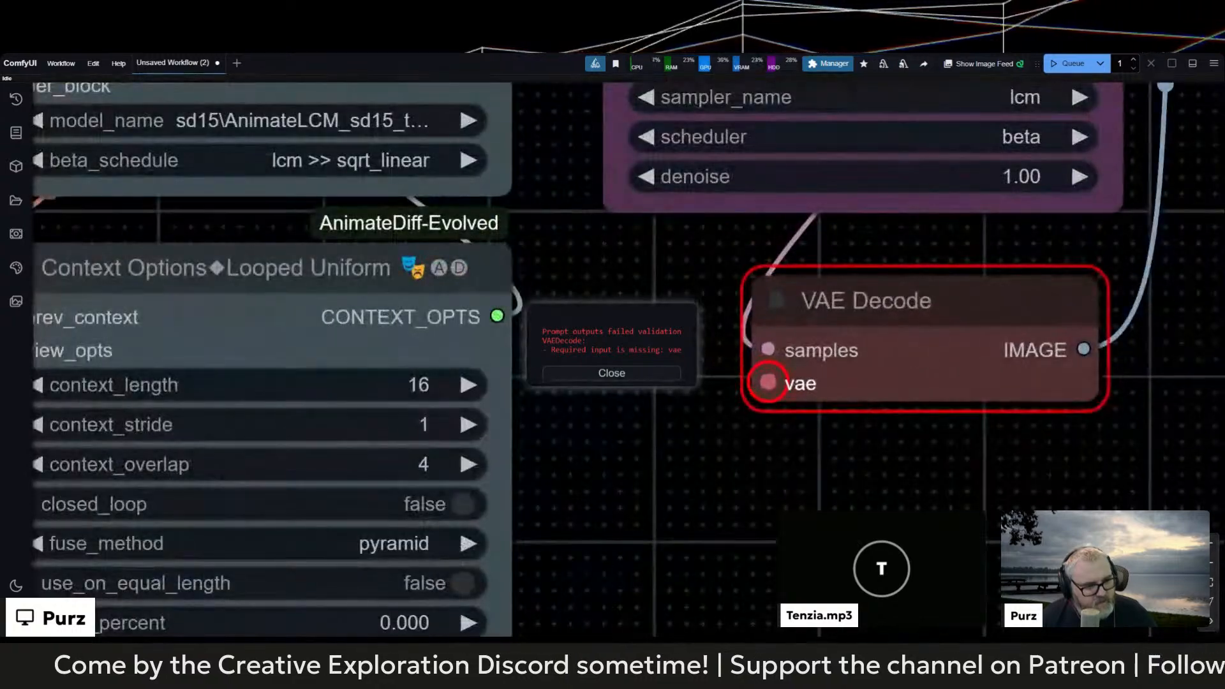
pyautogui.scroll(-5, 767, 382)
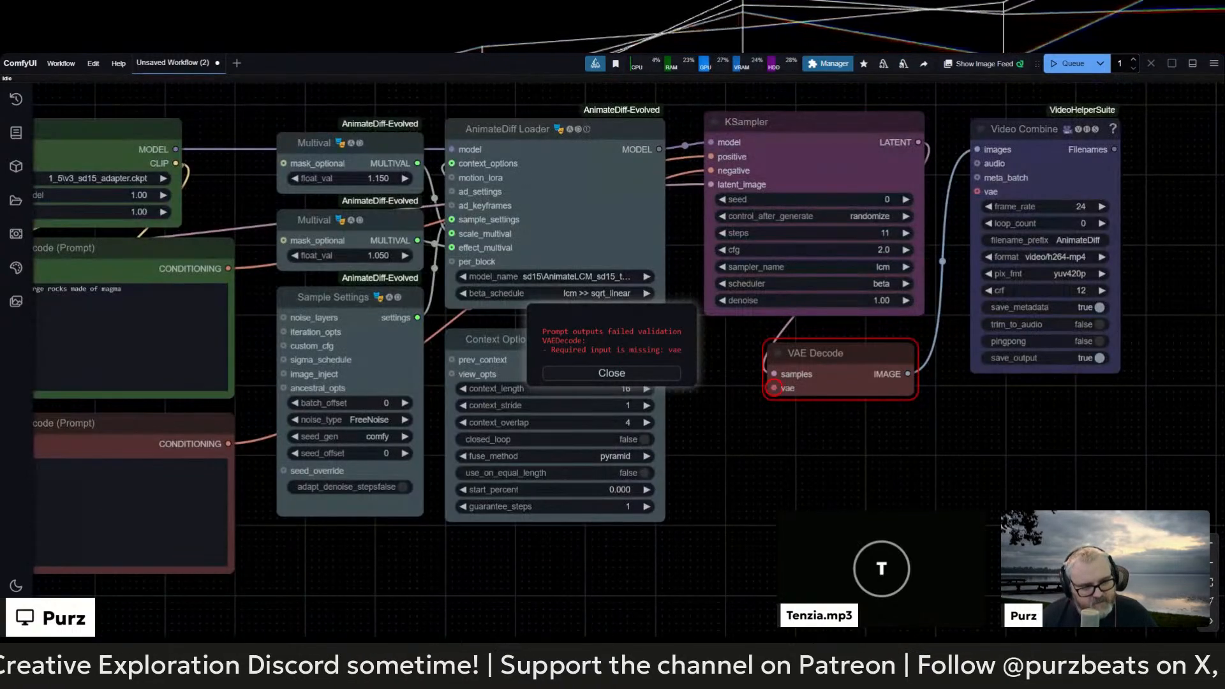
pyautogui.click(654, 372)
pyautogui.moveTo(39, 192); pyautogui.dragTo(391, 327)
pyautogui.press('space')
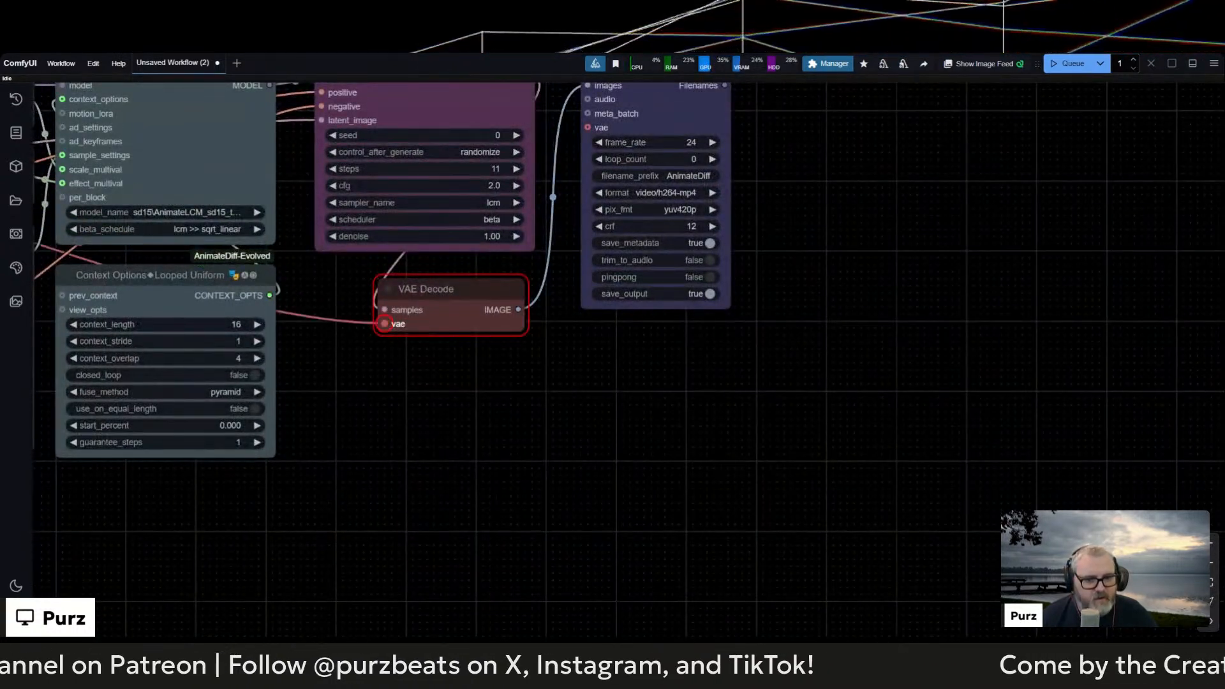
# Step: Queue the volcano video generation and examine the output in the Video Combine preview
pyautogui.scroll(-5, 383, 412)
pyautogui.moveTo(380, 460); pyautogui.dragTo(752, 469)
pyautogui.scroll(-3, 614, 488)
pyautogui.hotkey('ctrl', 'Return')
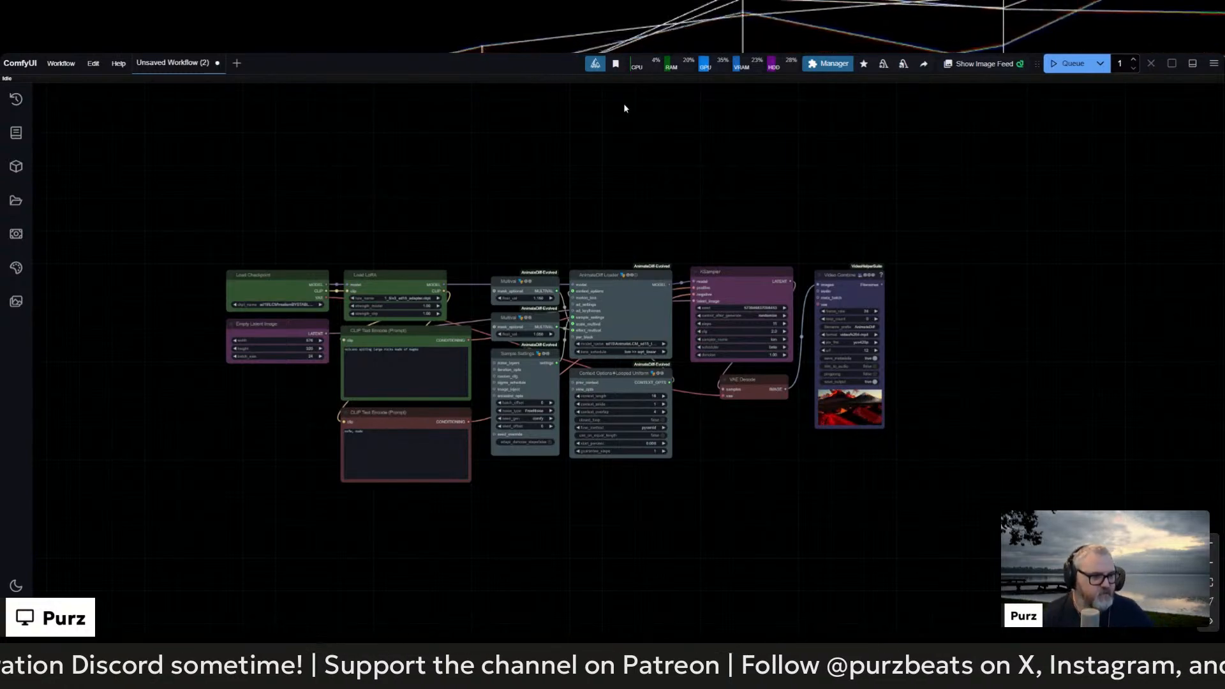
pyautogui.scroll(6, 800, 326)
pyautogui.scroll(15, 944, 485)
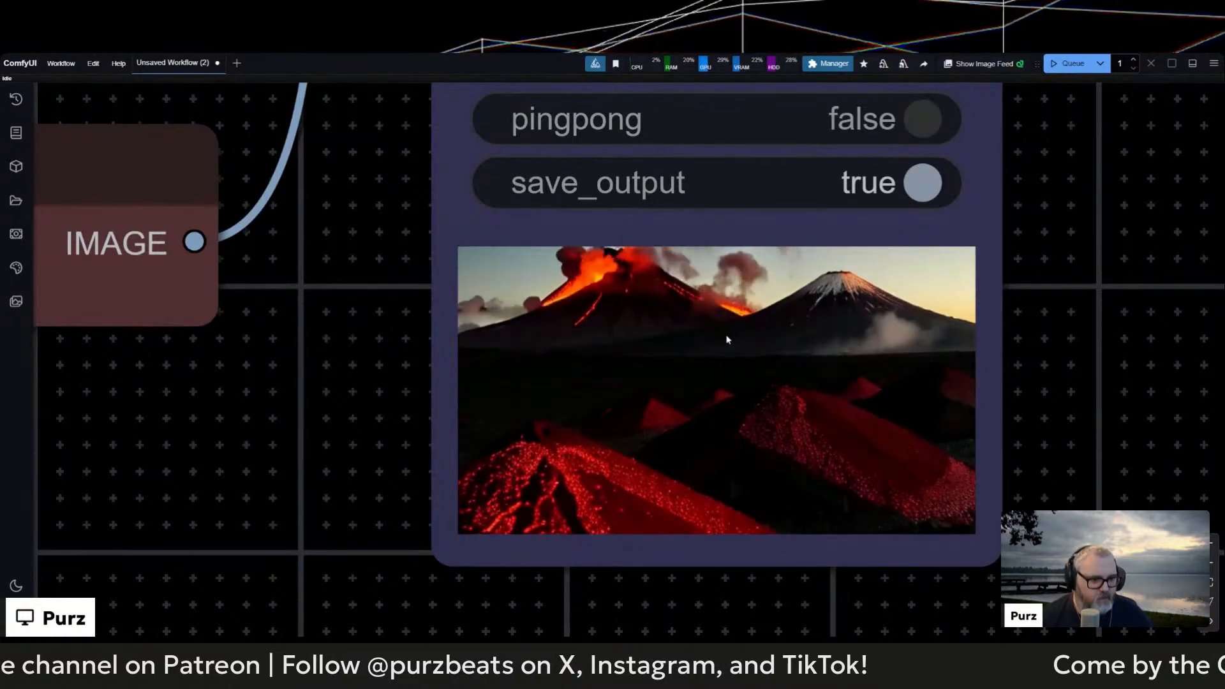
pyautogui.scroll(-3, 657, 383)
pyautogui.scroll(-17, 658, 383)
pyautogui.moveTo(584, 451); pyautogui.dragTo(861, 440)
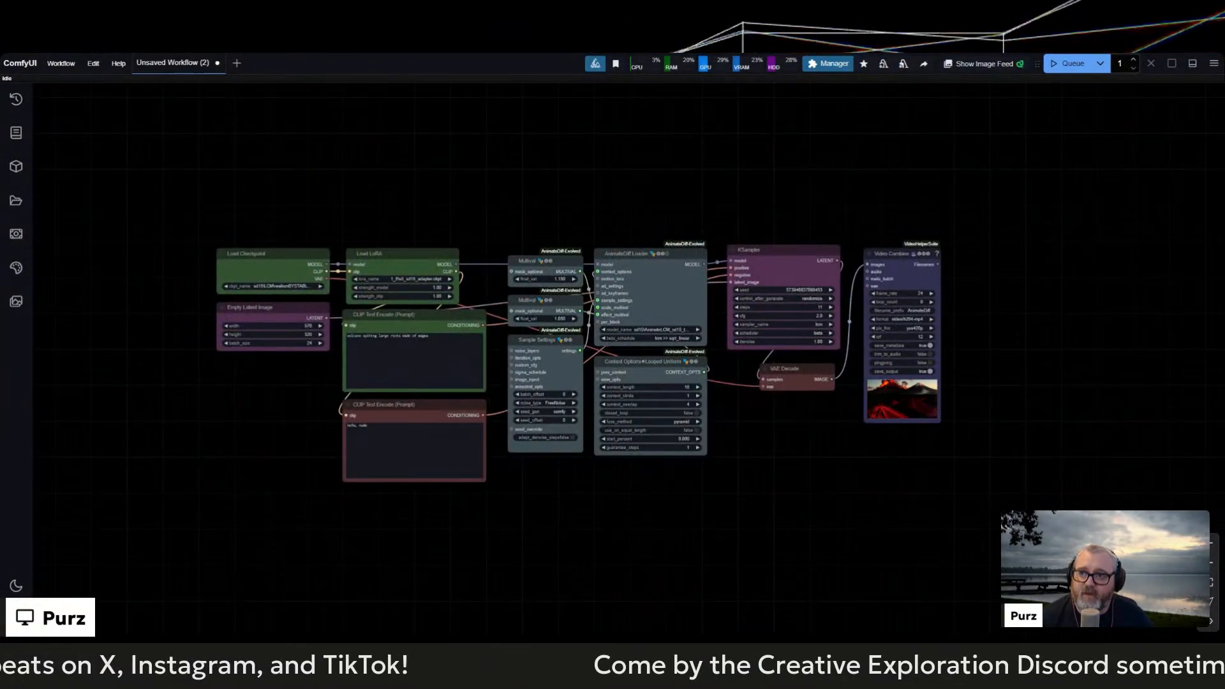
# Step: Shrink both prompt nodes and move the negative prompt up beneath the positive one
pyautogui.moveTo(485, 389); pyautogui.dragTo(459, 363)
pyautogui.moveTo(415, 405); pyautogui.dragTo(416, 378)
pyautogui.moveTo(487, 457); pyautogui.dragTo(457, 454)
pyautogui.click(457, 454)
# Step: Shift the AnimateDiff, KSampler, VAE Decode and Video Combine nodes together closer to the prompt nodes
pyautogui.moveTo(545, 225); pyautogui.dragTo(937, 514)
pyautogui.moveTo(664, 326); pyautogui.dragTo(640, 322)
pyautogui.click(643, 168)
pyautogui.scroll(3, 747, 199)
pyautogui.moveTo(631, 228); pyautogui.dragTo(679, 83)
pyautogui.scroll(1, 674, 144)
pyautogui.moveTo(673, 139); pyautogui.dragTo(709, 117)
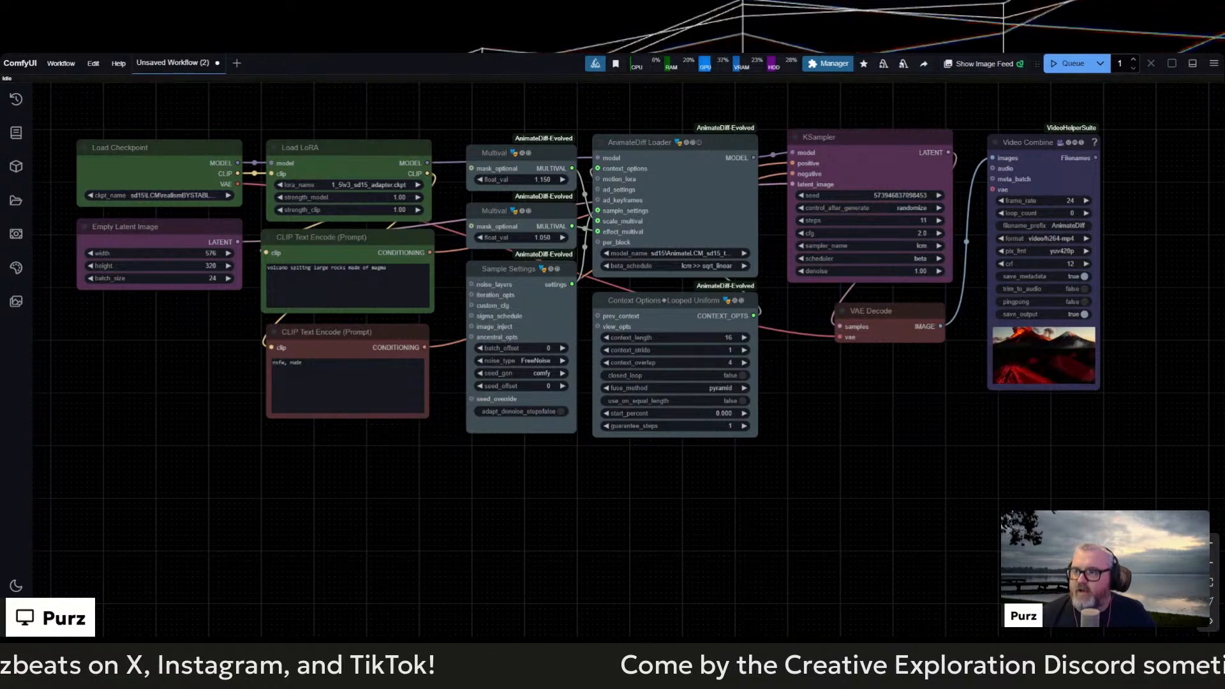
# Step: Enlarge the Video Combine node to give its video preview more room
pyautogui.moveTo(209, 363)
pyautogui.mouseDown()
pyautogui.moveTo(221, 374)
pyautogui.moveTo(208, 386)
pyautogui.mouseUp()
pyautogui.scroll(1, 219, 372)
pyautogui.scroll(-1, 216, 381)
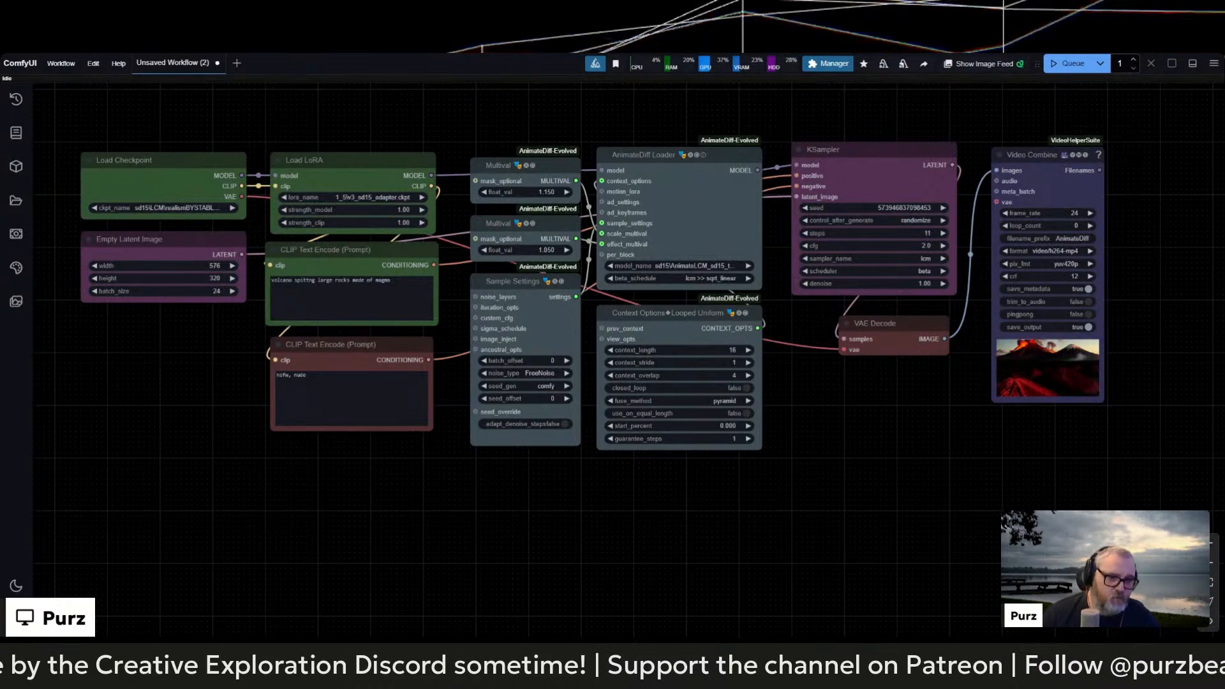
pyautogui.moveTo(1007, 335); pyautogui.dragTo(987, 332)
pyautogui.moveTo(1084, 399); pyautogui.dragTo(1184, 437)
pyautogui.click(1116, 499)
pyautogui.moveTo(1084, 409); pyautogui.dragTo(1085, 410)
pyautogui.click(805, 543)
pyautogui.moveTo(812, 528); pyautogui.dragTo(747, 533)
pyautogui.moveTo(525, 516); pyautogui.dragTo(536, 515)
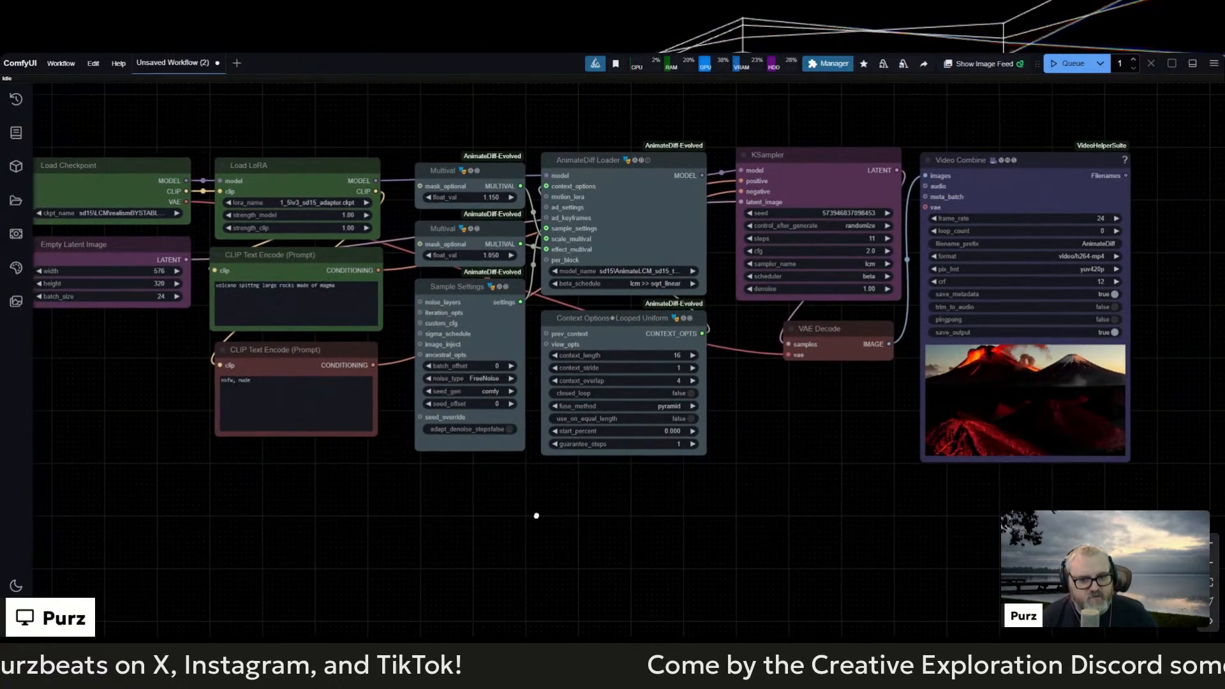
# Step: Replace the positive prompt with "teletubbies chasing you through a dark alley at night" and queue the generation
pyautogui.tripleClick(271, 285)
pyautogui.write('teletubbies cha')
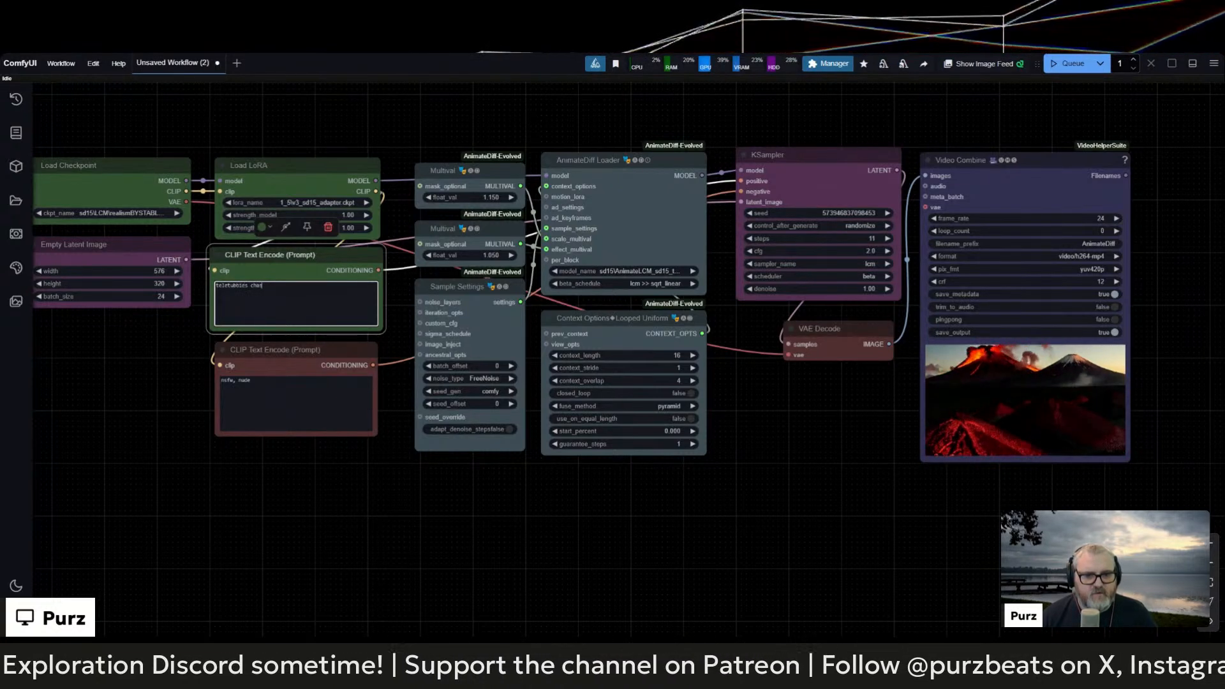
pyautogui.press('BackSpace')
pyautogui.press('BackSpace')
pyautogui.press('BackSpace')
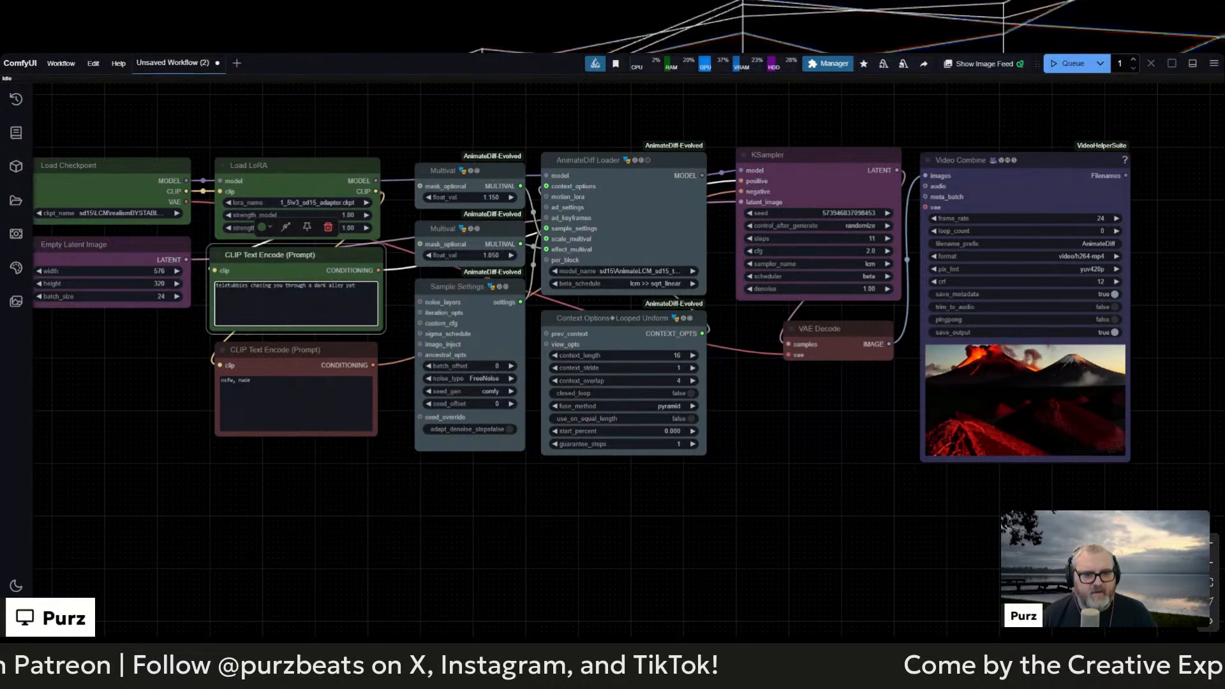
pyautogui.write('through a dark alley at night')
pyautogui.hotkey('ctrl', 'Return')
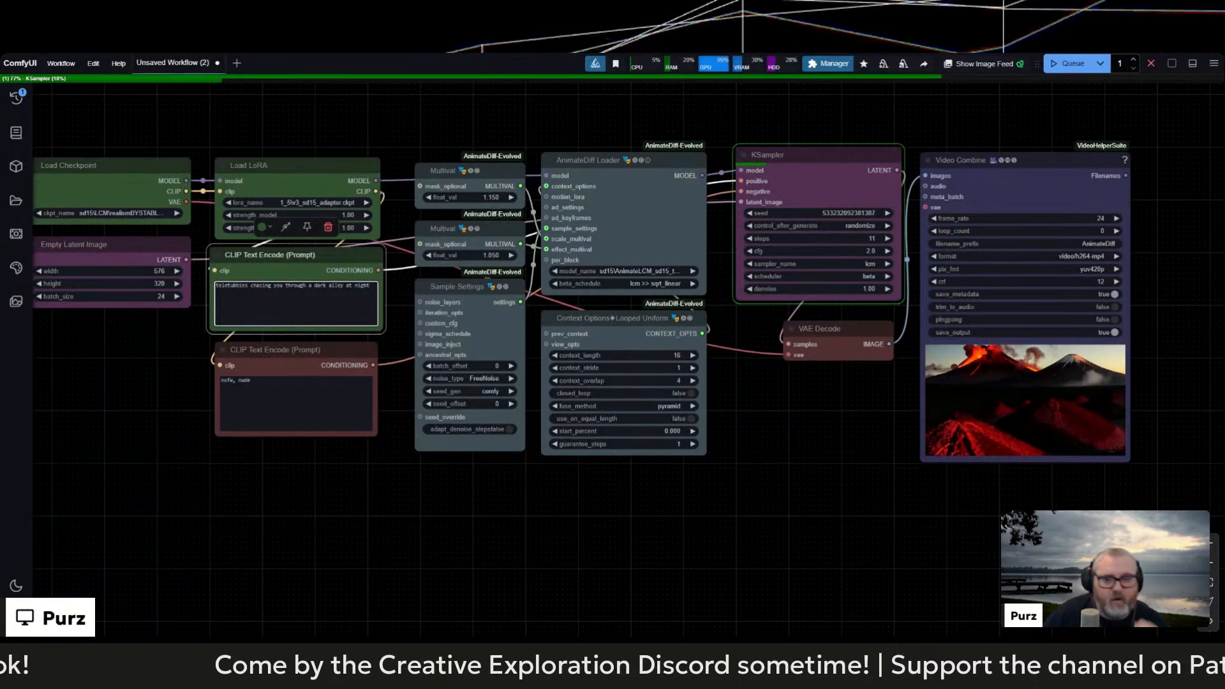
# Step: Set the Empty Latent Image batch_size to 48 and examine the generated alley video in the Video Combine preview
pyautogui.click(109, 296)
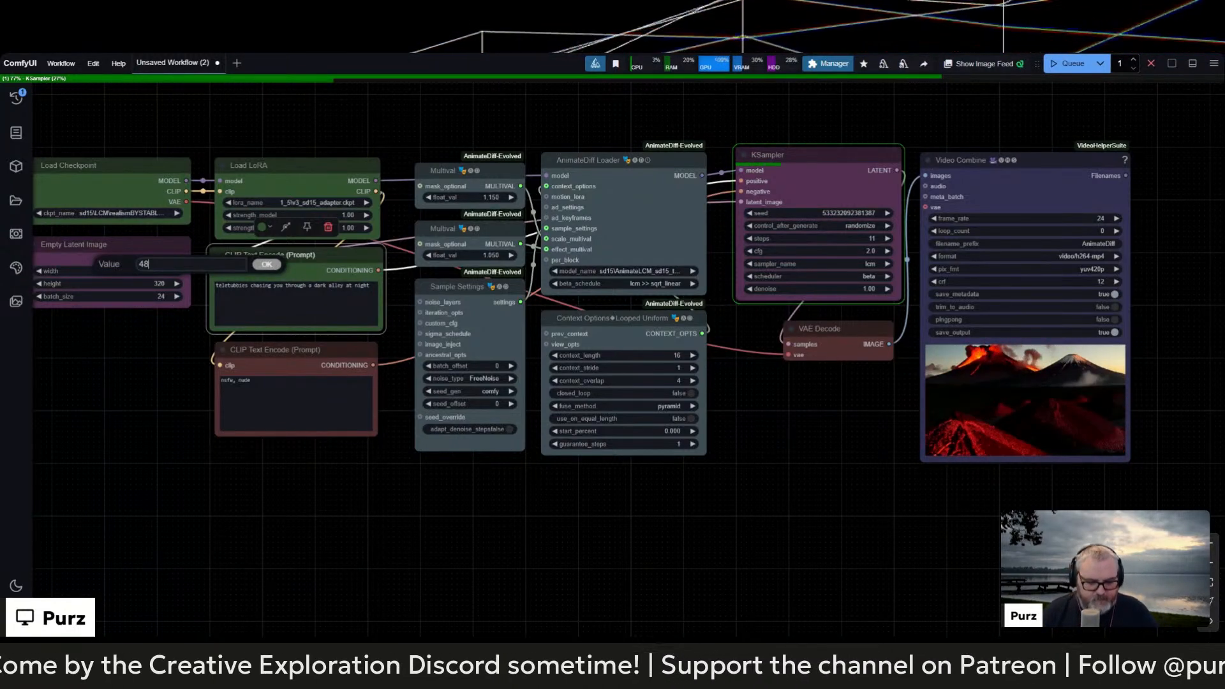
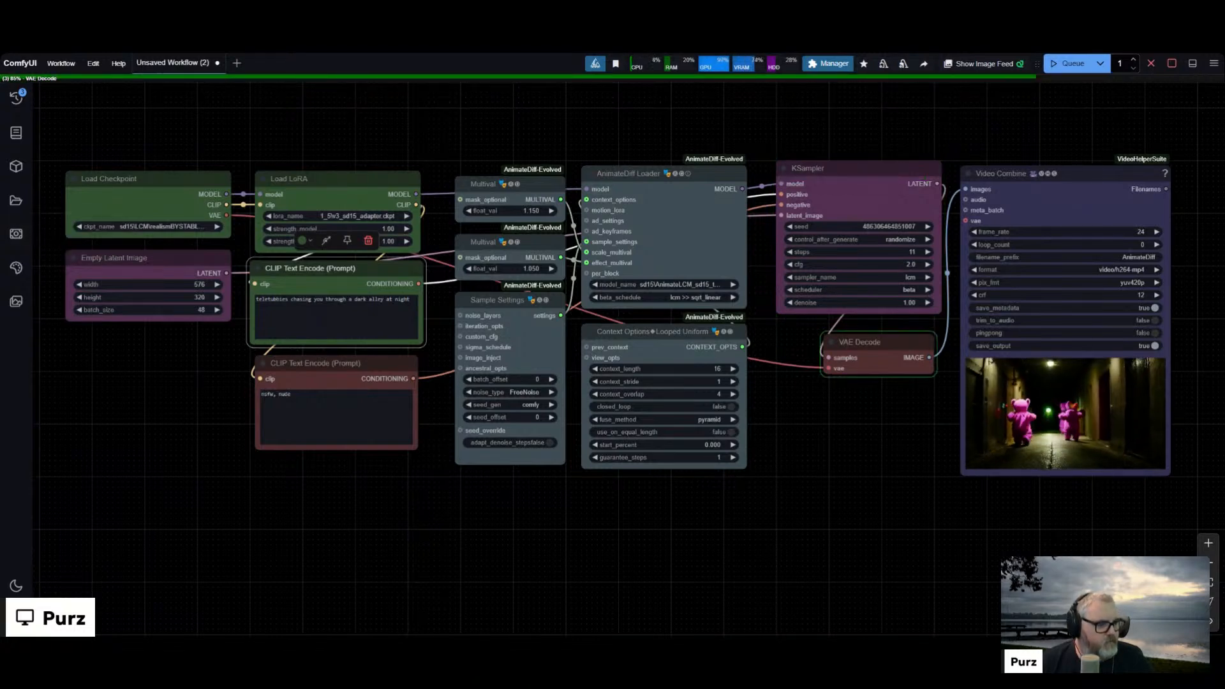
pyautogui.moveTo(861, 445); pyautogui.dragTo(381, 517)
pyautogui.scroll(3, 562, 393)
pyautogui.scroll(2, 525, 381)
pyautogui.scroll(1, 397, 501)
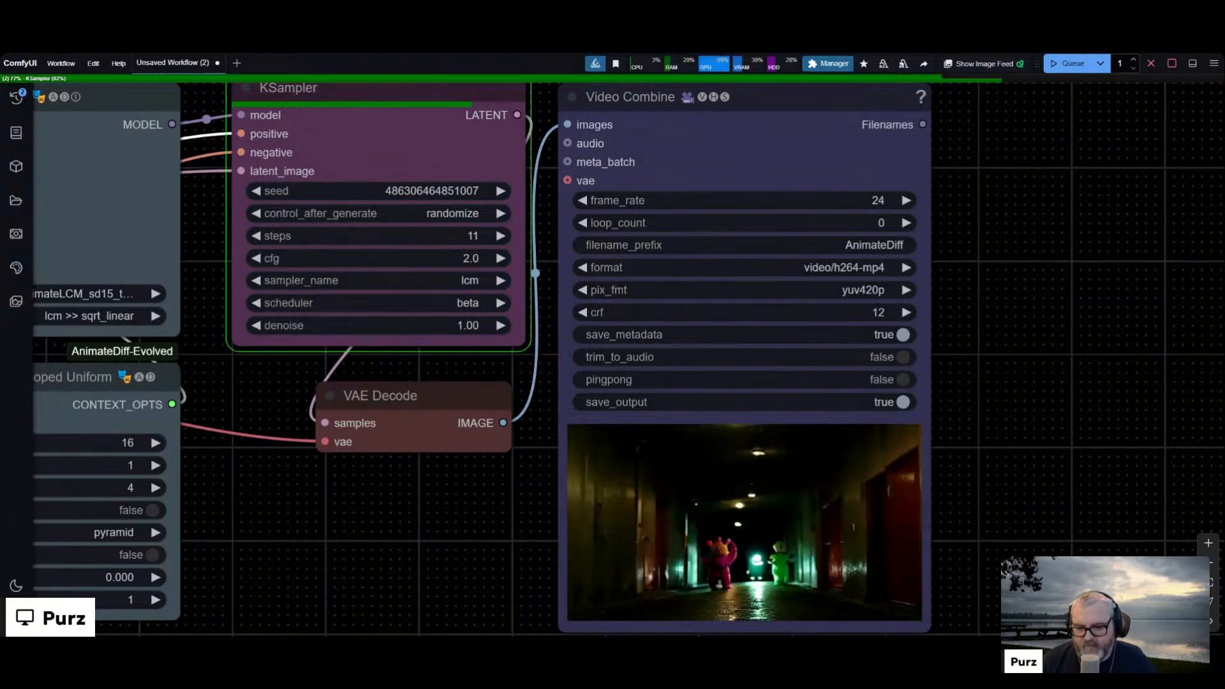
# Step: Replace the positive prompt with "a splash of colorful clouds exploding through droplets of paint flying around. bright colours" and queue the generation
pyautogui.moveTo(504, 615); pyautogui.dragTo(810, 564)
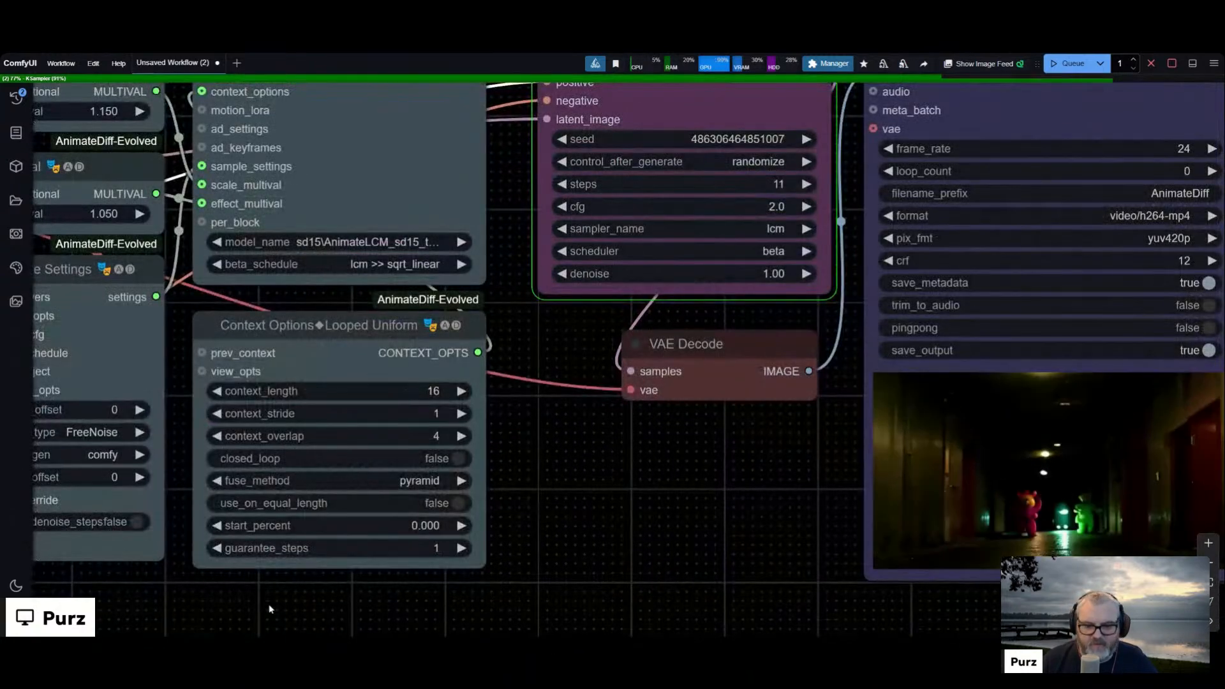
pyautogui.moveTo(269, 609); pyautogui.dragTo(583, 585)
pyautogui.moveTo(367, 552); pyautogui.dragTo(550, 556)
pyautogui.tripleClick(223, 247)
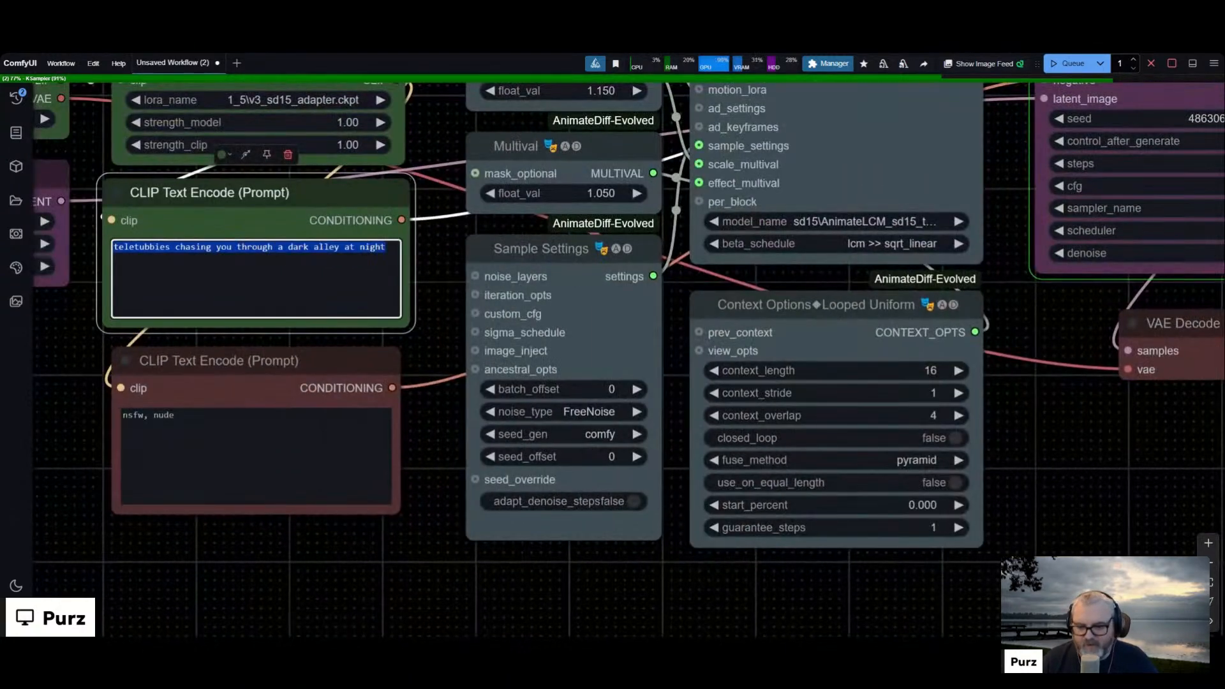
pyautogui.write('a splash of colorful clouds')
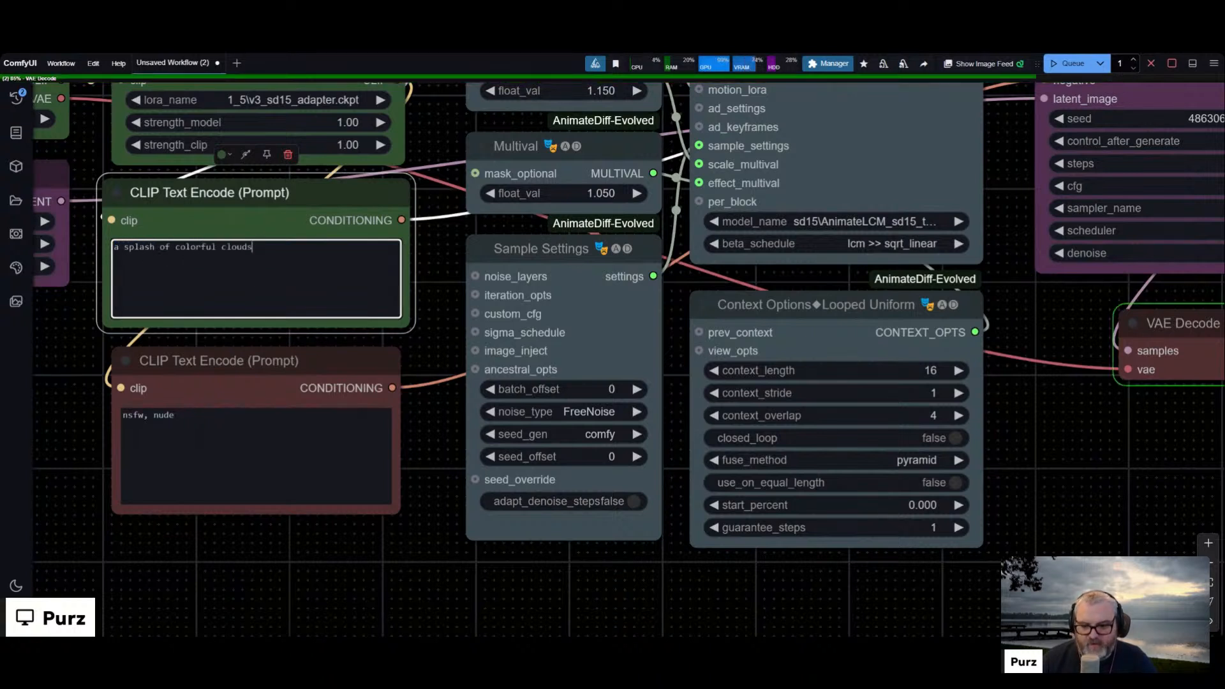
pyautogui.write(' expl')
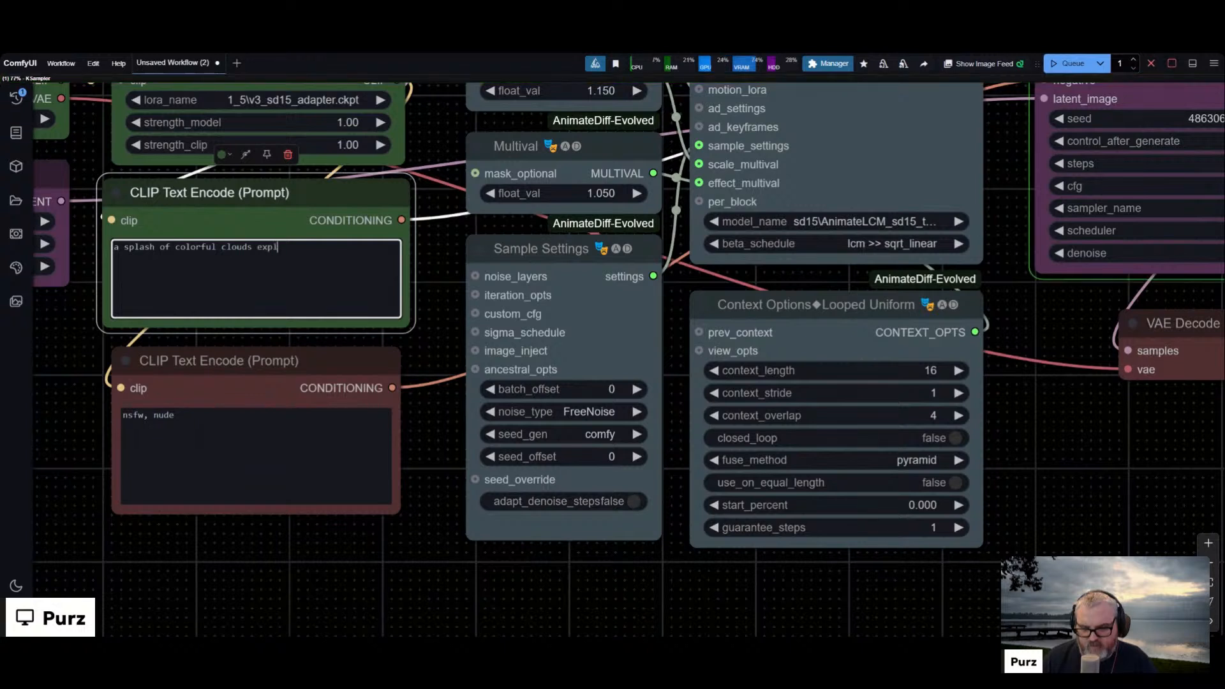
pyautogui.write('oding through droplets of')
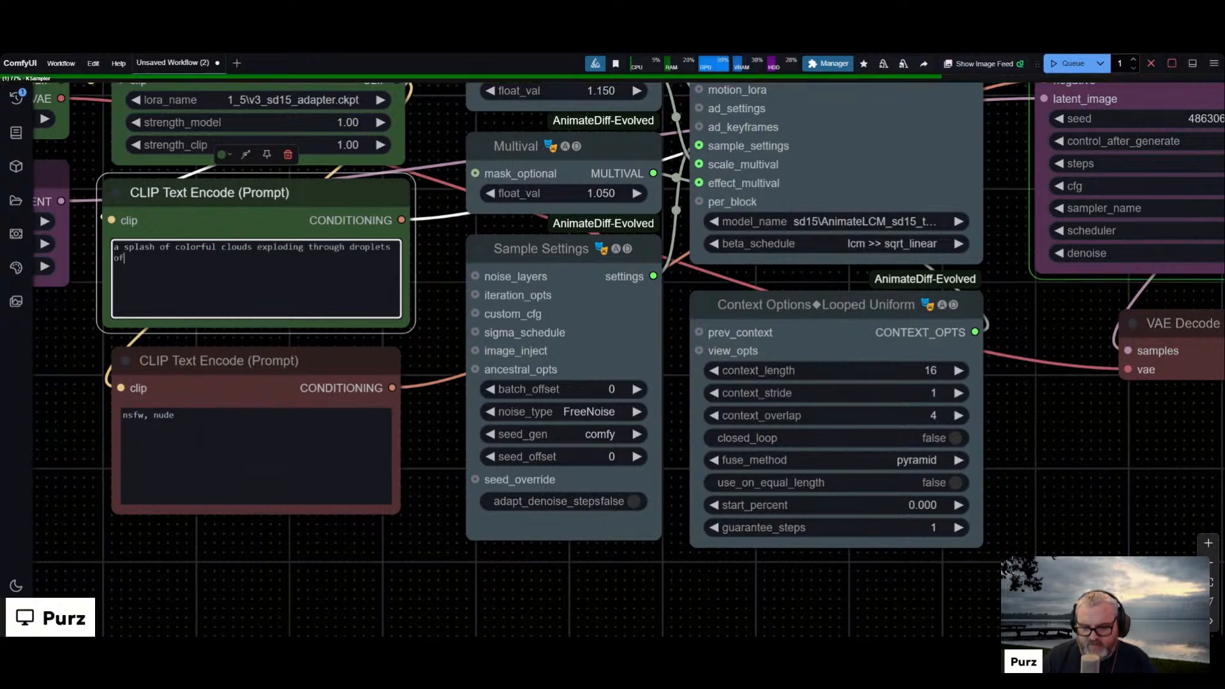
pyautogui.write(' paint flying around. bri')
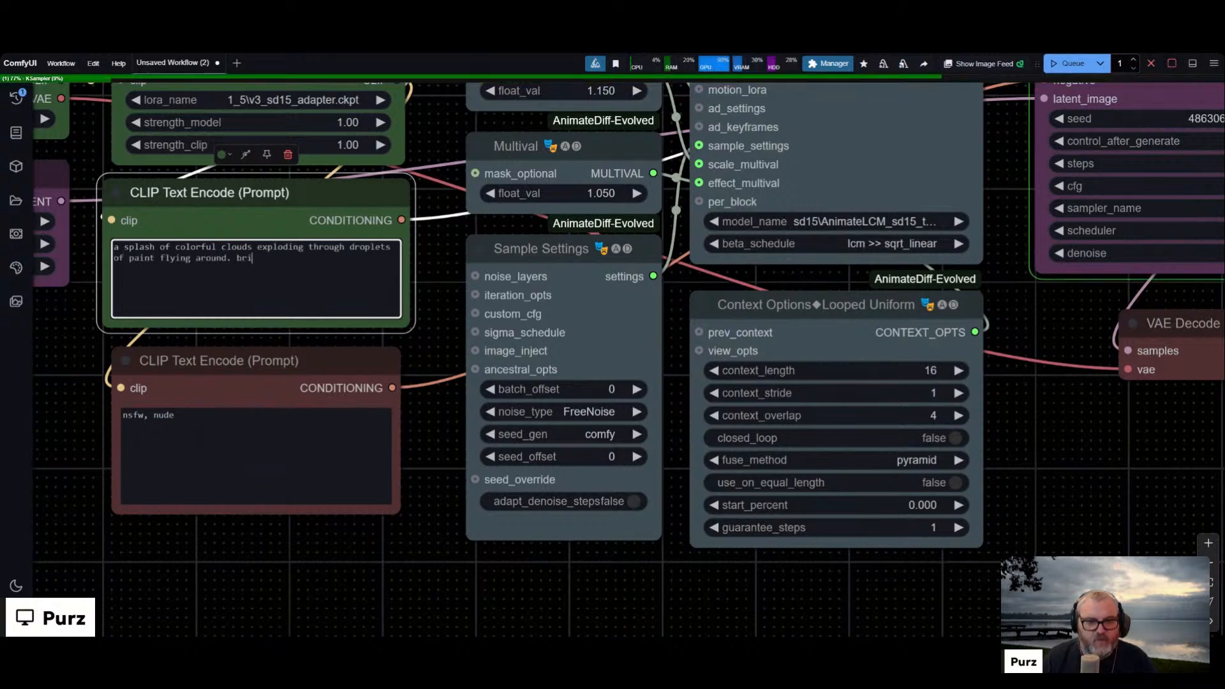
pyautogui.write('ght co')
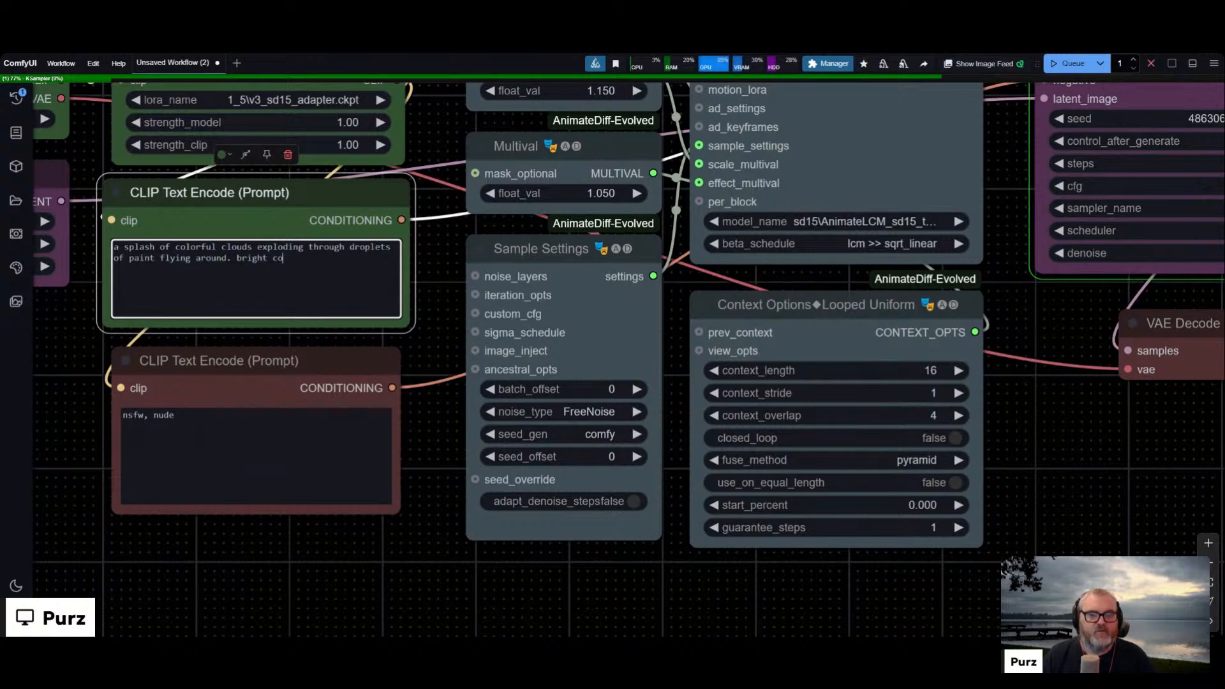
pyautogui.write('lours')
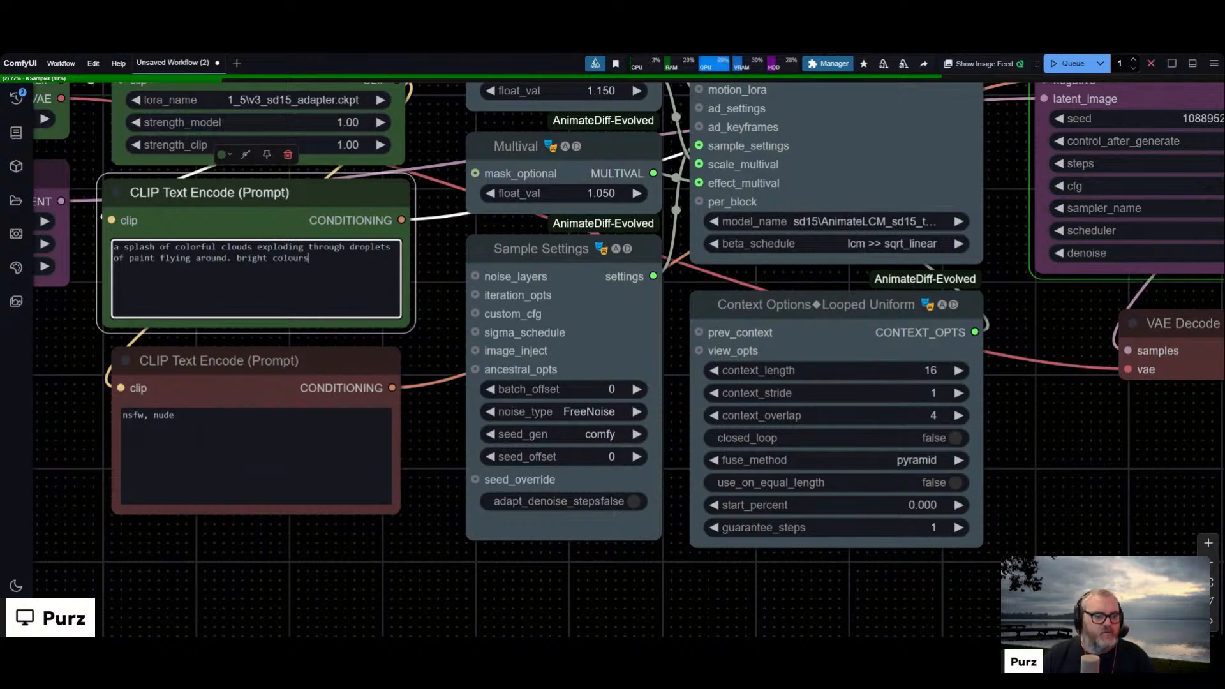
pyautogui.hotkey('ctrl', 'Return')
# Step: Examine the newly generated alley videos up close in the Video Combine preview
pyautogui.scroll(-8, 874, 588)
pyautogui.moveTo(873, 588); pyautogui.dragTo(618, 462)
pyautogui.scroll(5, 964, 536)
pyautogui.moveTo(964, 535); pyautogui.dragTo(605, 575)
pyautogui.scroll(6, 609, 572)
pyautogui.scroll(2, 884, 444)
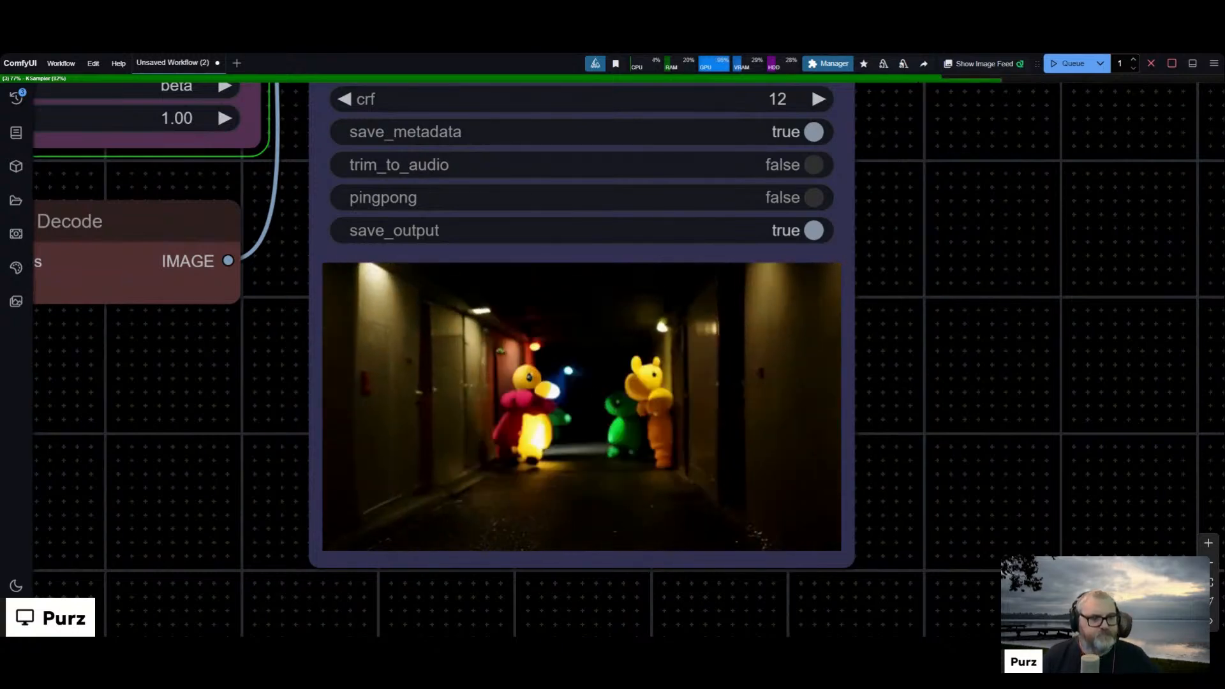
pyautogui.scroll(-4, 514, 438)
pyautogui.moveTo(461, 438); pyautogui.dragTo(601, 503)
pyautogui.scroll(-3, 604, 514)
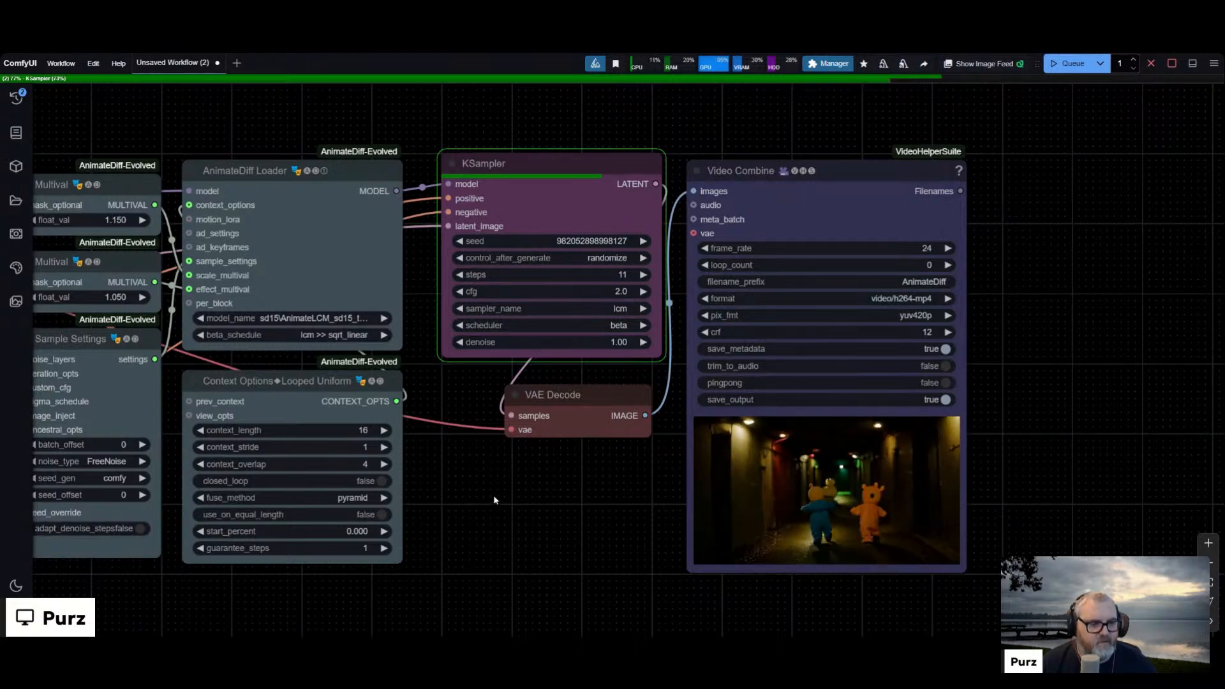
# Step: Replace the positive prompt with "The fog is thick, the siren wails, and Tinky Winky clutches a rusted pipe for protection." and queue it
pyautogui.moveTo(490, 499); pyautogui.dragTo(887, 456)
pyautogui.scroll(-3, 887, 456)
pyautogui.click(421, 351)
pyautogui.hotkey('ctrl', 'a')
pyautogui.write('The fog is thick, the siren wails, and Tinky Winky clutches a rusted pipe for protection.')
pyautogui.hotkey('ctrl', 'Return')
pyautogui.click(214, 59)
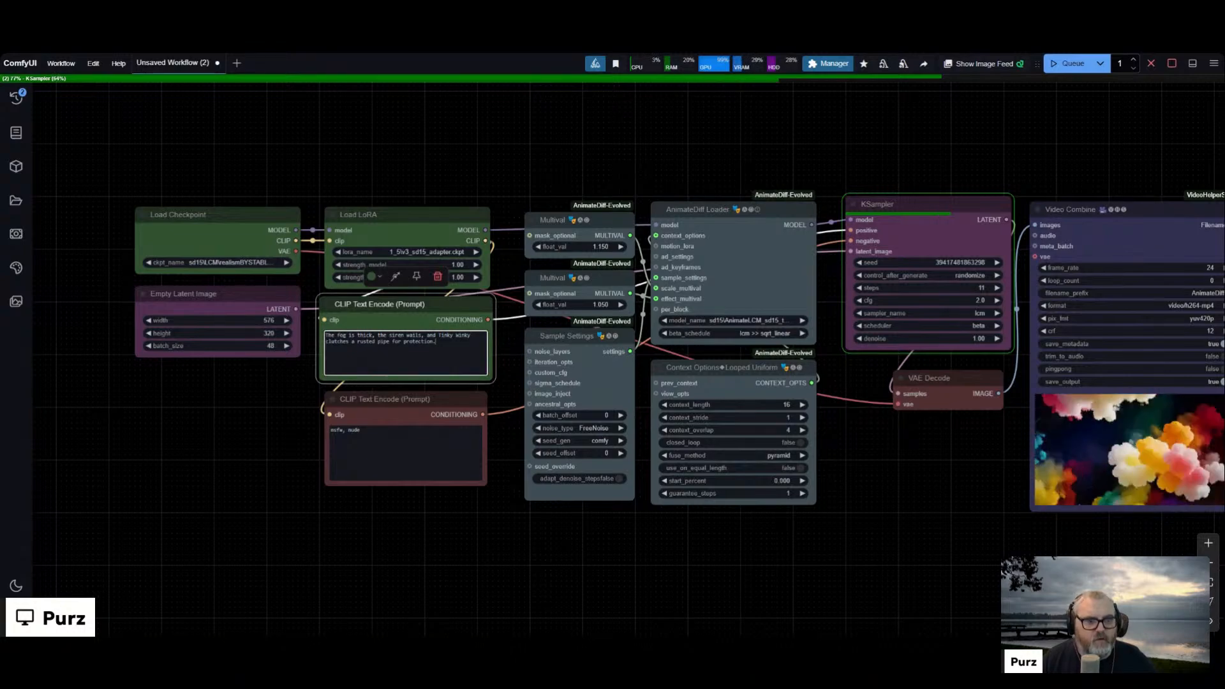
# Step: Check the colorful clouds video, and queue a generation with the positive prompt replaced by the "Teletubbies vs. The Xenomorph" looming-shadow scene
pyautogui.moveTo(1078, 550); pyautogui.dragTo(534, 446)
pyautogui.scroll(8, 564, 368)
pyautogui.scroll(-8, 564, 369)
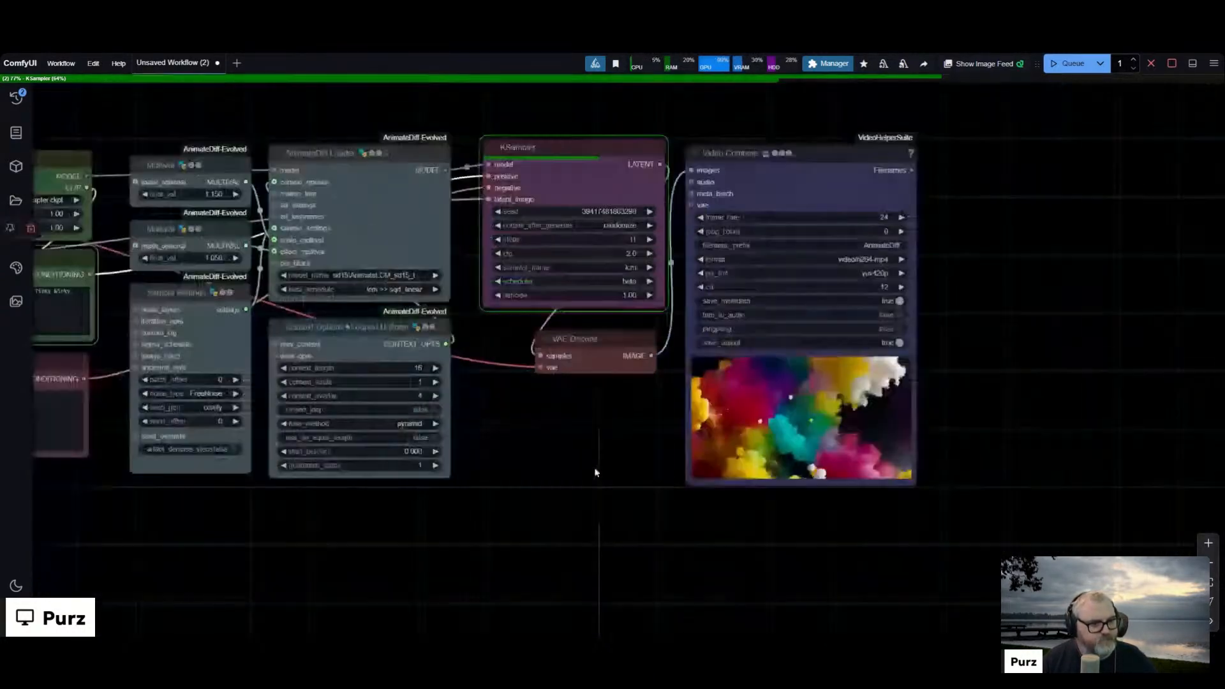
pyautogui.moveTo(595, 472); pyautogui.dragTo(785, 509)
pyautogui.click(190, 340)
pyautogui.hotkey('ctrl', 'a')
pyautogui.write('"Teletubbies vs. The Xenomorph" - A shadow looms over a tubby-shaped figure, drool dripping onto their round head. The red warning lights flicker as something sharp pierces the silence.')
pyautogui.hotkey('ctrl', 'Return')
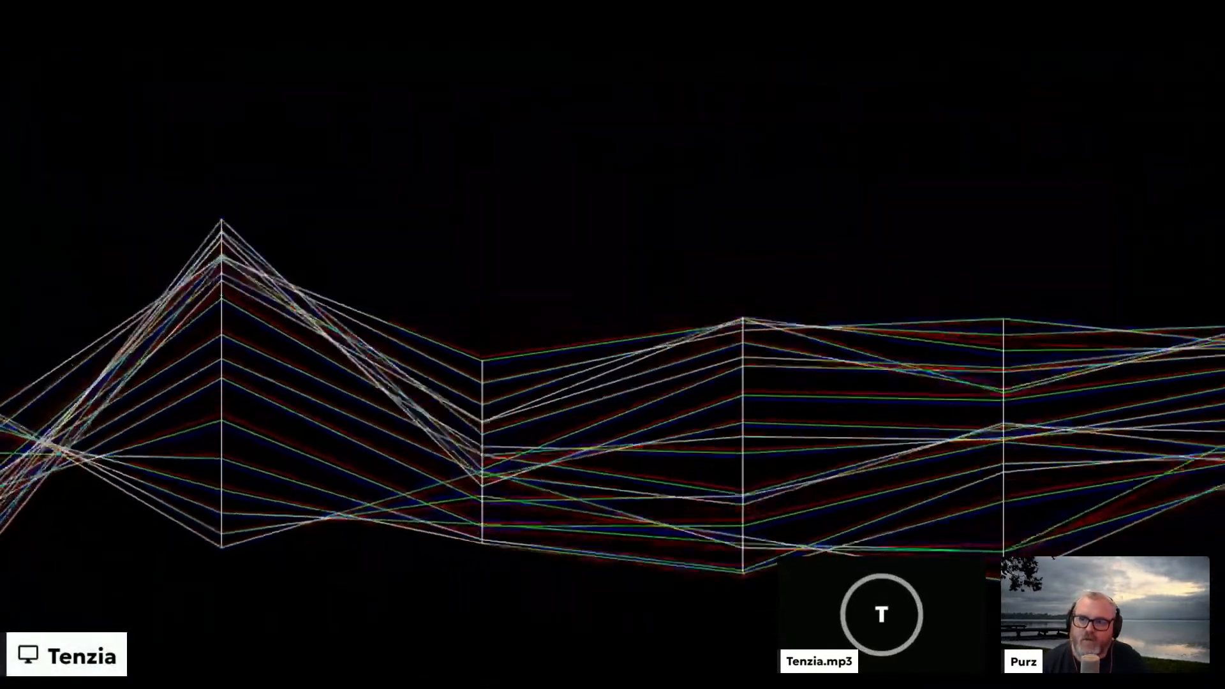
# Step: Leave the full-screen output in TouchDesigner and pause the timeline
pyautogui.press('Escape')
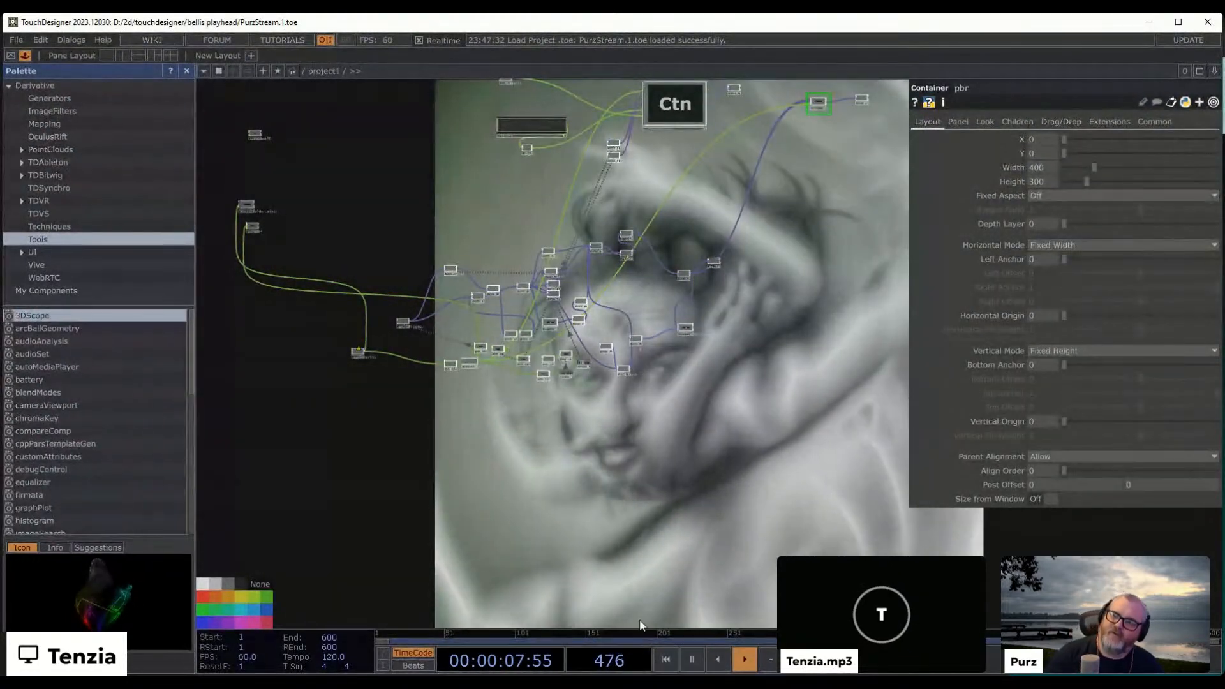
pyautogui.click(691, 659)
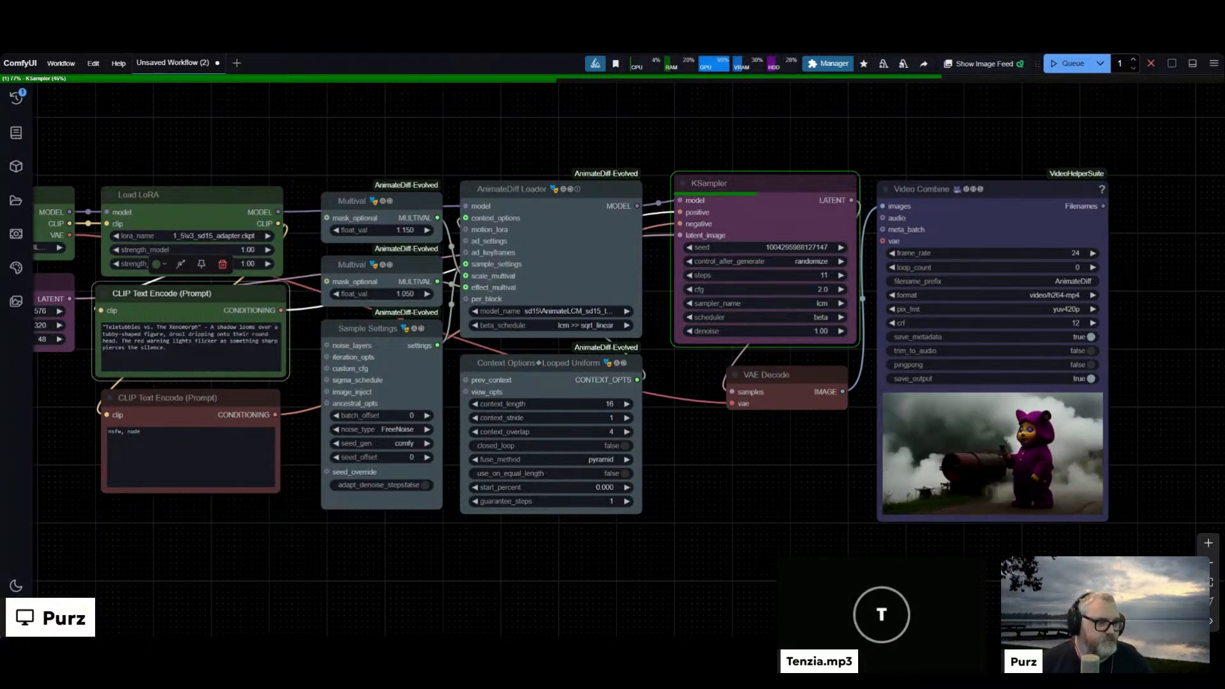
# Step: Back in ComfyUI, check the foggy Tinky Winky video and queue a generation with the "Teletubbies in The Backrooms" yellow-hallways scene as positive prompt
pyautogui.moveTo(1076, 500); pyautogui.dragTo(609, 438)
pyautogui.scroll(9, 610, 438)
pyautogui.moveTo(1005, 349); pyautogui.dragTo(998, 425)
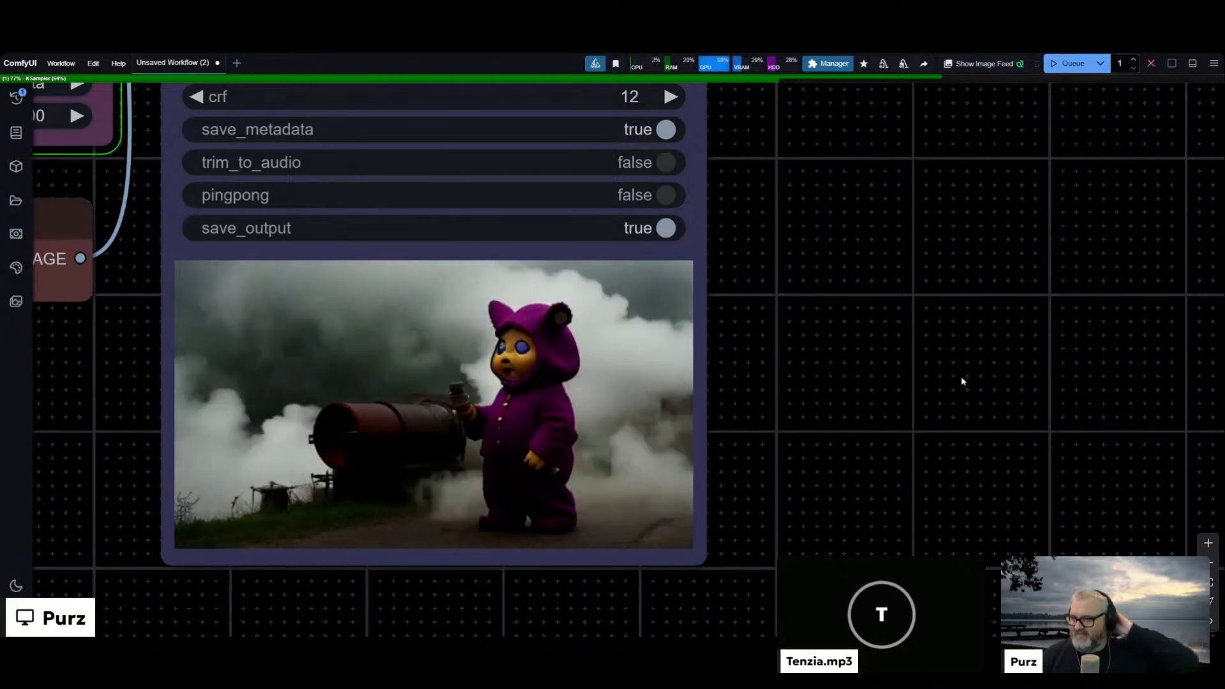
pyautogui.scroll(-7, 910, 404)
pyautogui.scroll(-4, 1007, 429)
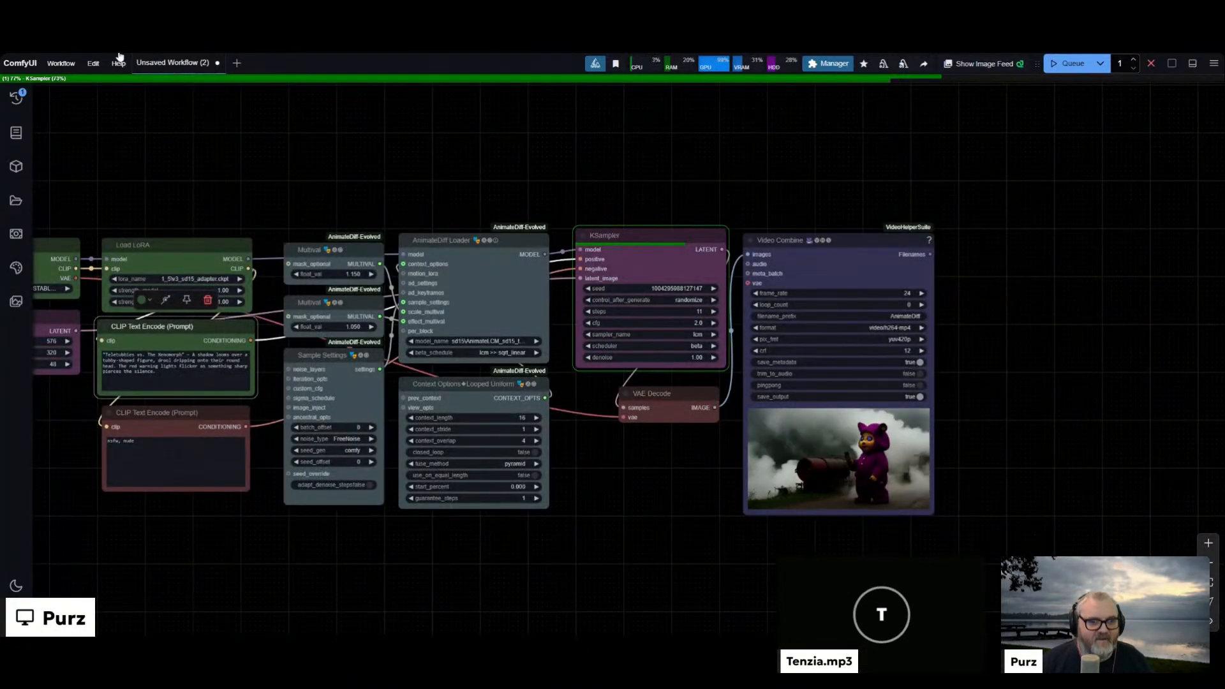
pyautogui.click(175, 371)
pyautogui.hotkey('ctrl', 'a')
pyautogui.write('"Teletubbies in The Backrooms" - A lone Teletubby wanders through endless yellow hallways, the scent of stale custard in the air. Behind them, a distorted giggle echoes.')
pyautogui.hotkey('ctrl', 'Return')
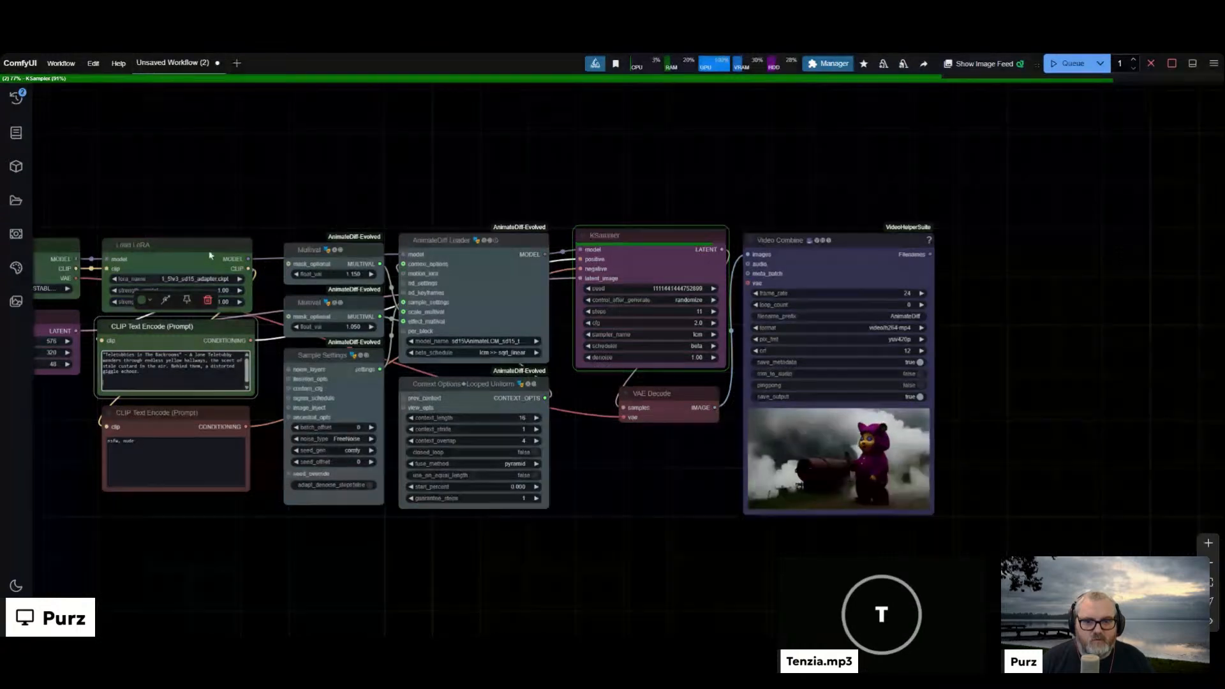
# Step: Queue two more generations, using "Teletubbies in a Cursed VHS Tape" and "Teletubbies in Five Nights at Freddy's" in turn as the positive prompt
pyautogui.hotkey('ctrl', 'a')
pyautogui.write('"Teletubbies in a Cursed VHS Tape" - Their movements stutter and distort, their faces freeze in unnatural expressions, and the screen flickers with static as laughter plays in reverse.')
pyautogui.hotkey('ctrl', 'Return')
pyautogui.hotkey('ctrl', 'a')
pyautogui.write('"Teletubbies in Five Nights at Freddy\'s" - A grainy security feed shows one of them staring directly into the camera. The footage glitches, and suddenly, they are much closer.')
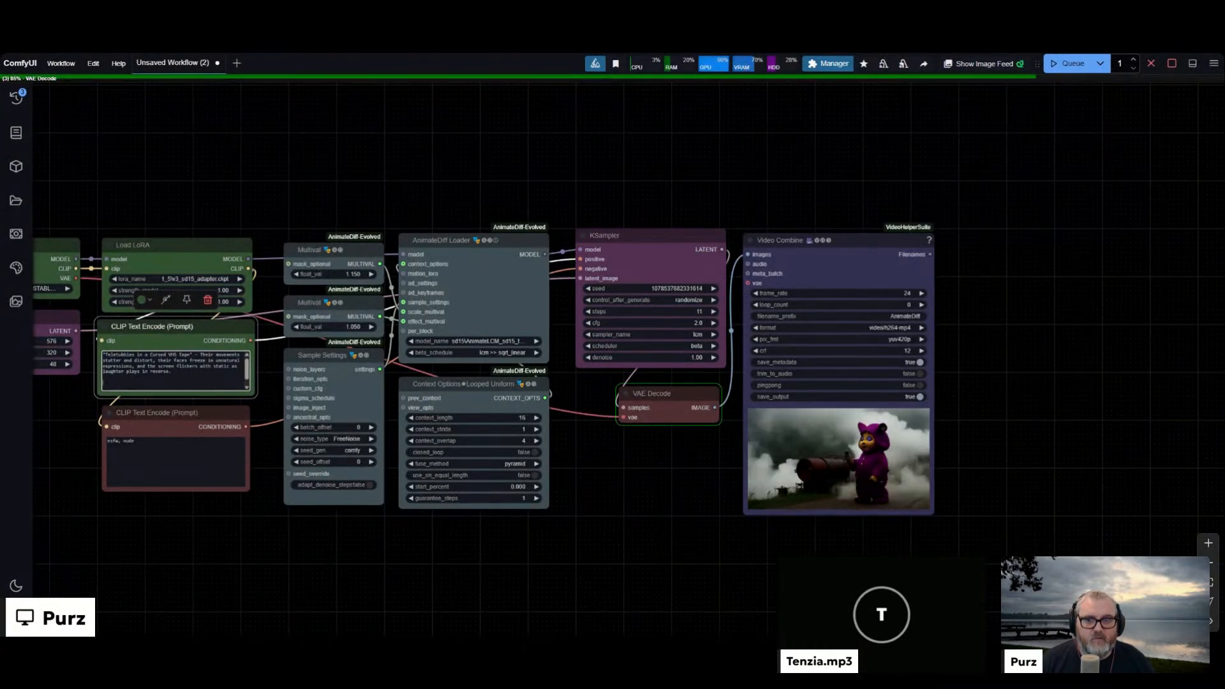
pyautogui.hotkey('ctrl', 'Return')
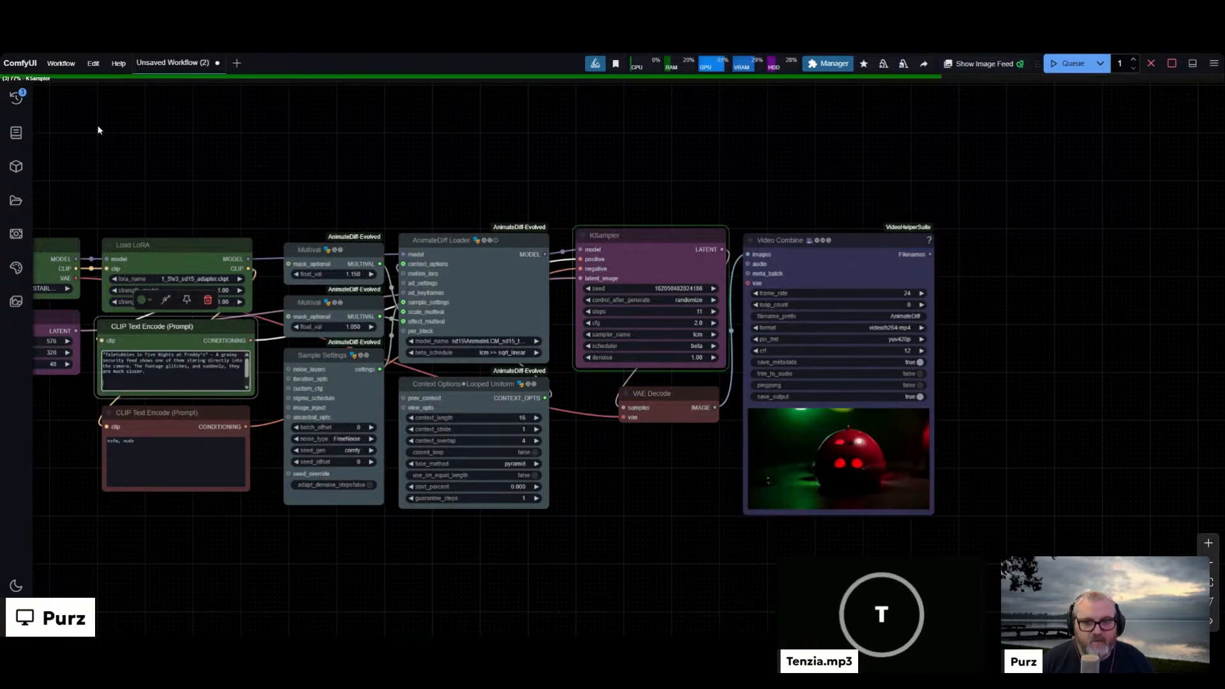
# Step: Replace the positive prompt with the copied "Teletubbies vs. SCP-173" containment chamber scene and queue the generation
pyautogui.hotkey('ctrl', 'a')
pyautogui.hotkey('ctrl', 'v')
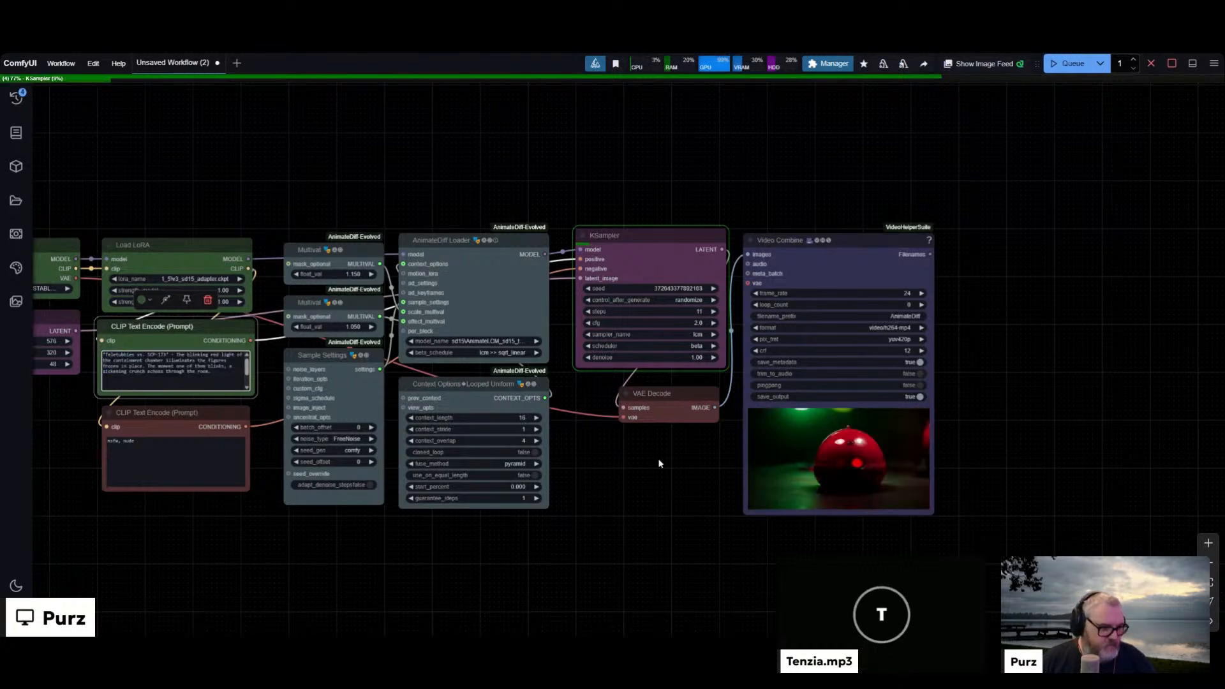
pyautogui.moveTo(721, 526); pyautogui.dragTo(592, 479)
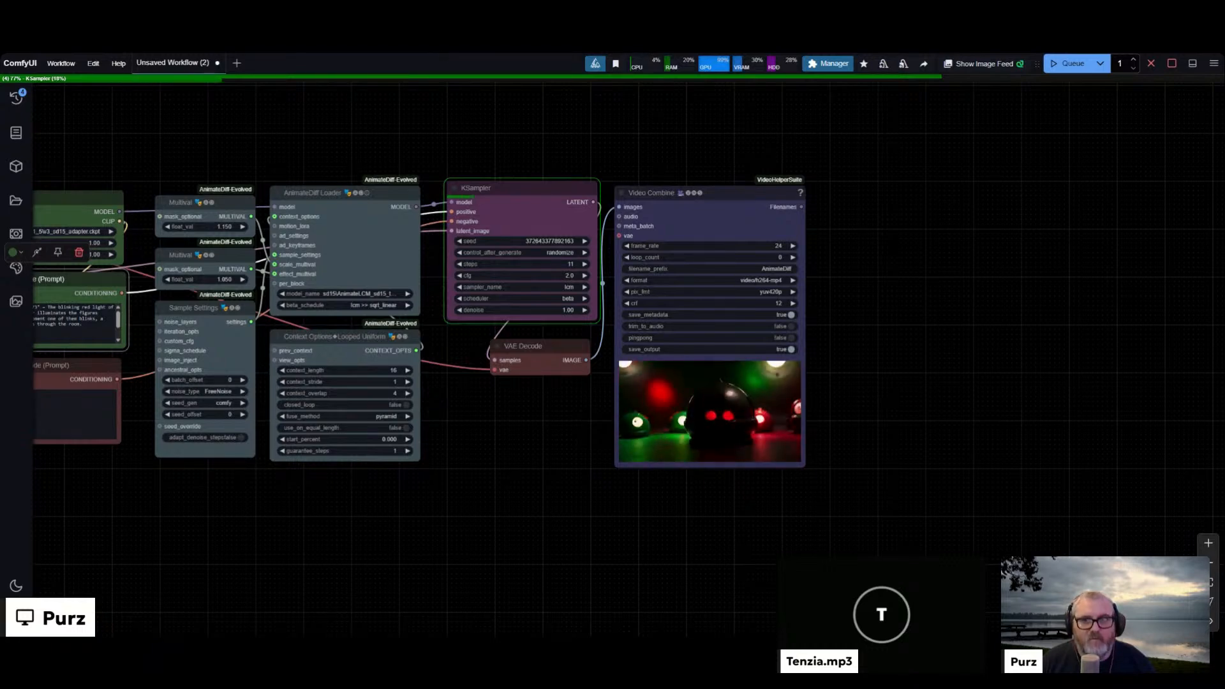
# Step: Replace the positive prompt with the "Teletubbies in a Zombie Apocalypse" scene about dripping Tubby Custard and queue the generation
pyautogui.moveTo(107, 462); pyautogui.dragTo(489, 555)
pyautogui.tripleClick(418, 408)
pyautogui.write('"Teletubbies in a Zombie Apocalypse" – Tubby Custard drips from their mouths, their wide eyes vacant as they shuffle toward an isolated survivor. The smell of rot lingers in the air.')
pyautogui.hotkey('ctrl', 'Return')
pyautogui.scroll(-3, 383, 205)
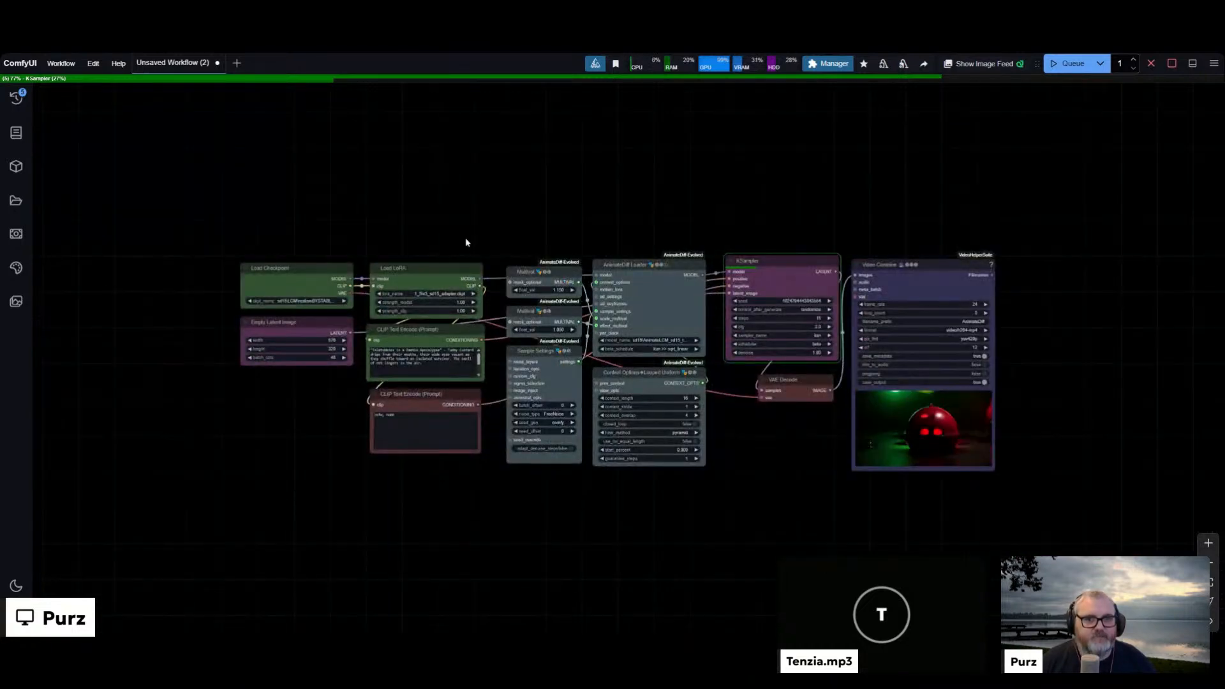
# Step: Examine the yellow-hallway Backrooms video and the next generated result in the Video Combine preview
pyautogui.scroll(4, 409, 192)
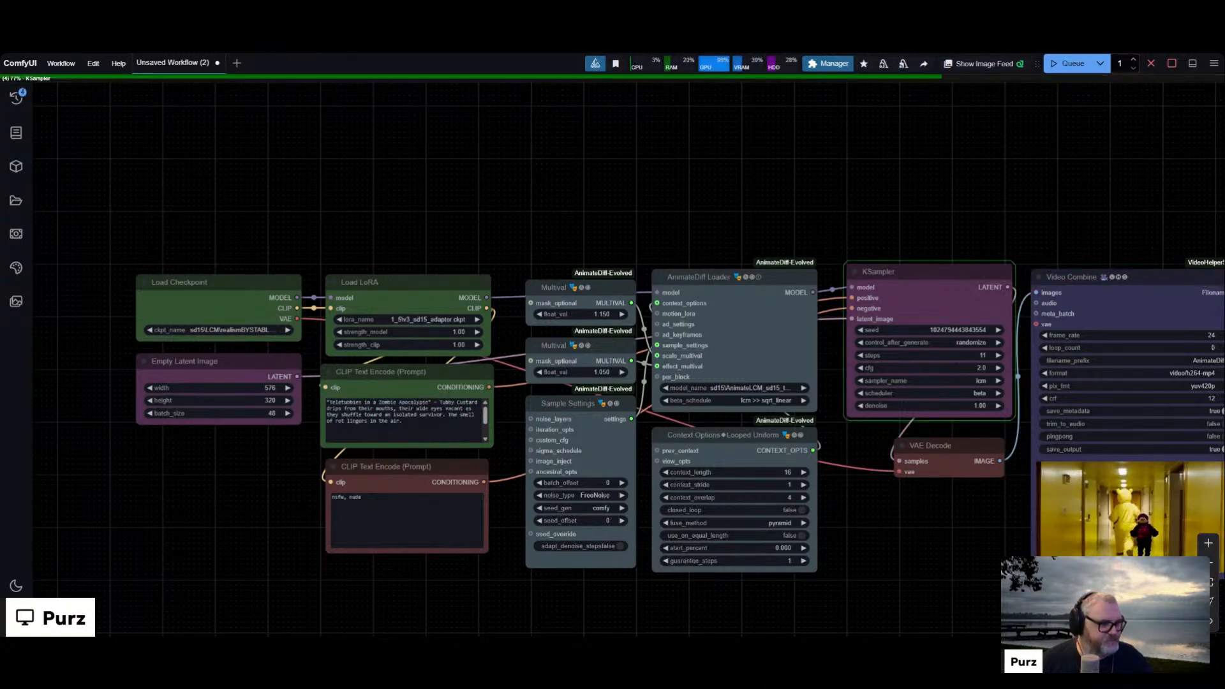
pyautogui.moveTo(1019, 545); pyautogui.dragTo(554, 452)
pyautogui.scroll(9, 698, 451)
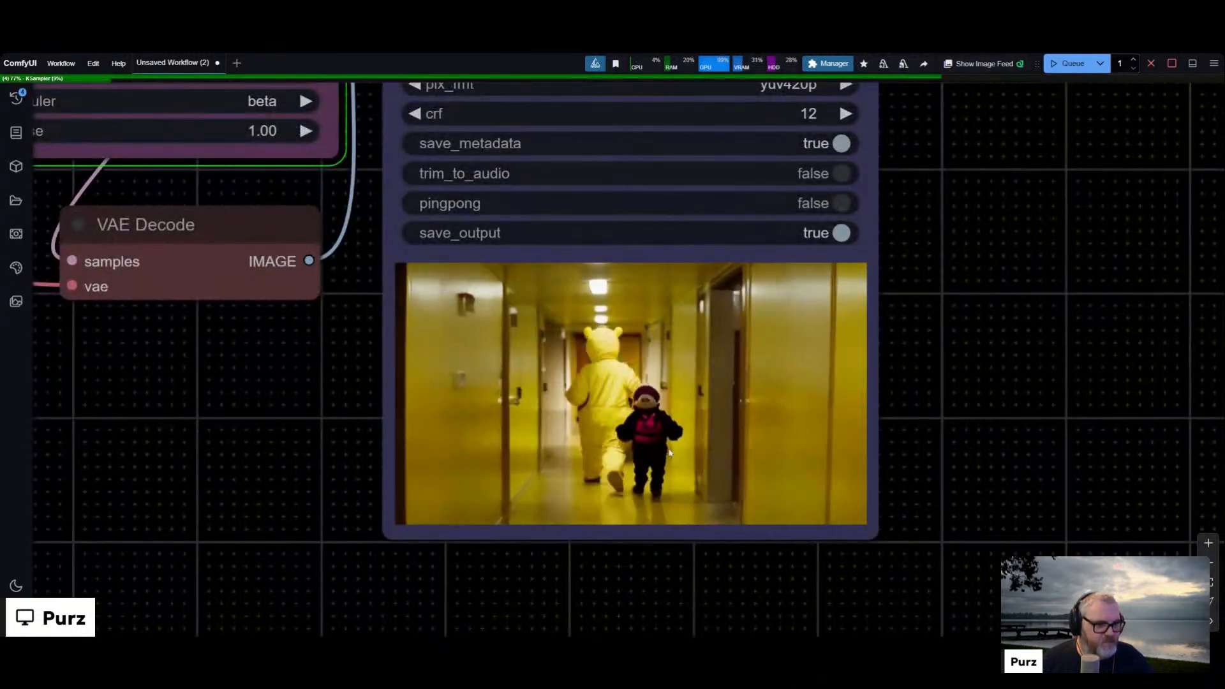
pyautogui.scroll(-10, 499, 415)
pyautogui.moveTo(269, 430); pyautogui.dragTo(605, 455)
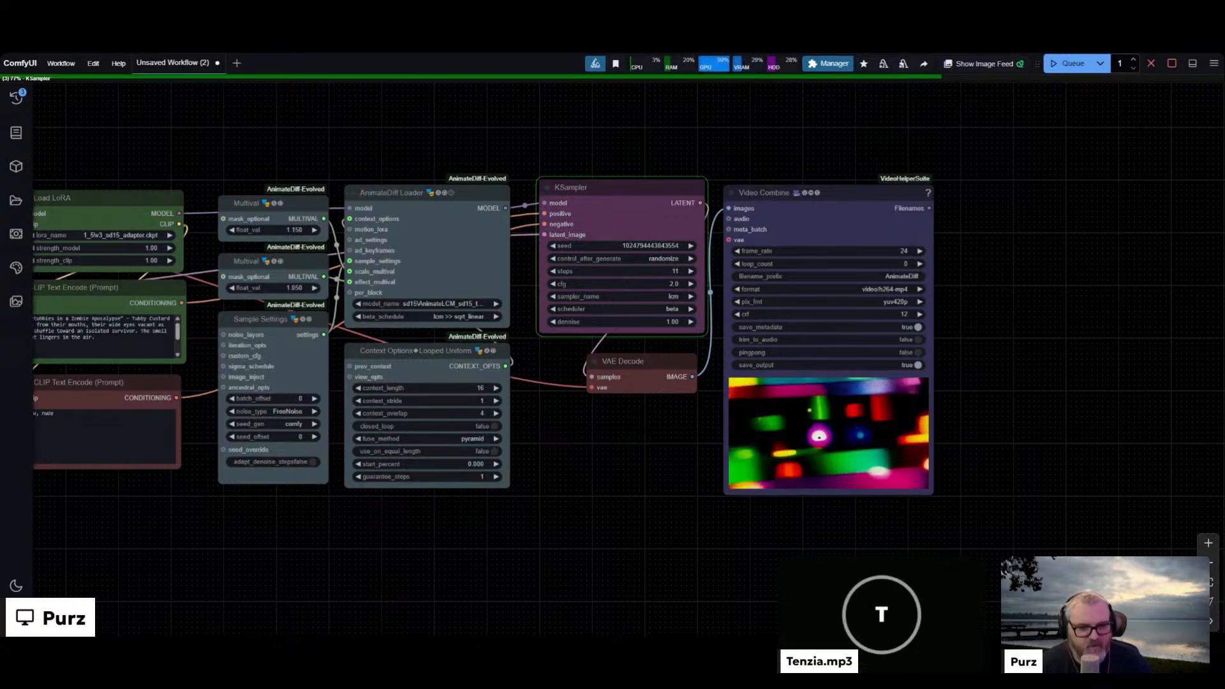
pyautogui.moveTo(561, 530); pyautogui.dragTo(664, 531)
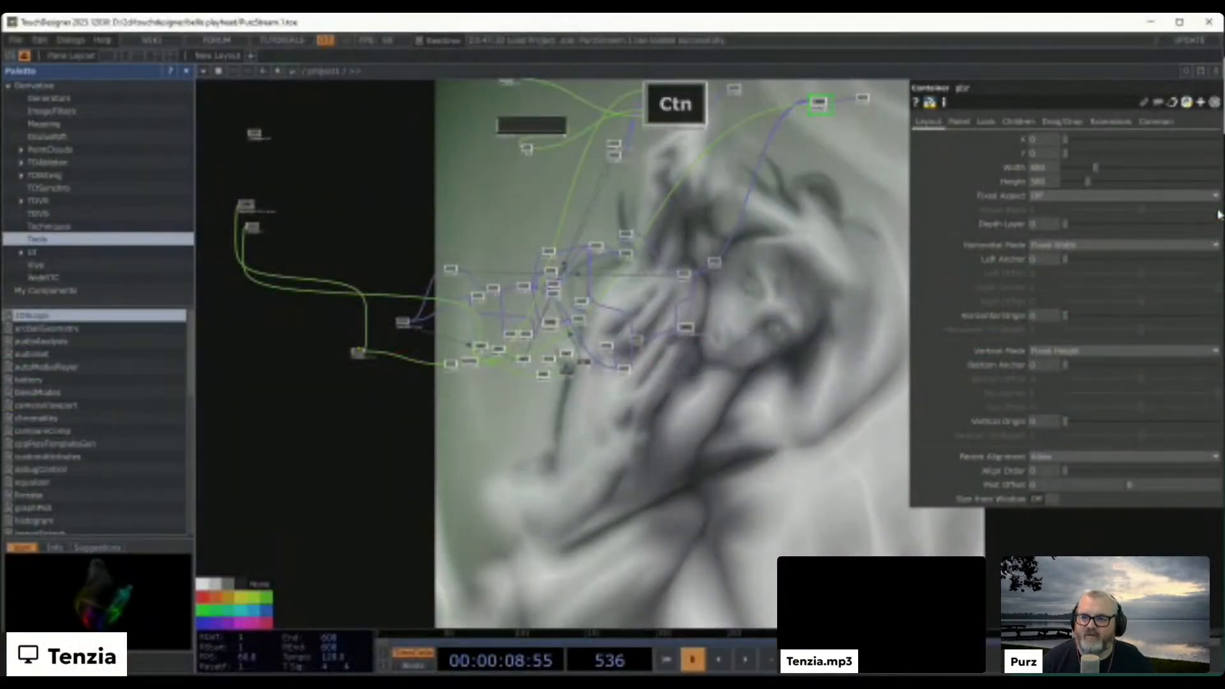
# Step: In the TouchDesigner network, move the small node beside the upper-branch node slightly higher, clear of the node beneath it
pyautogui.scroll(6, 623, 357)
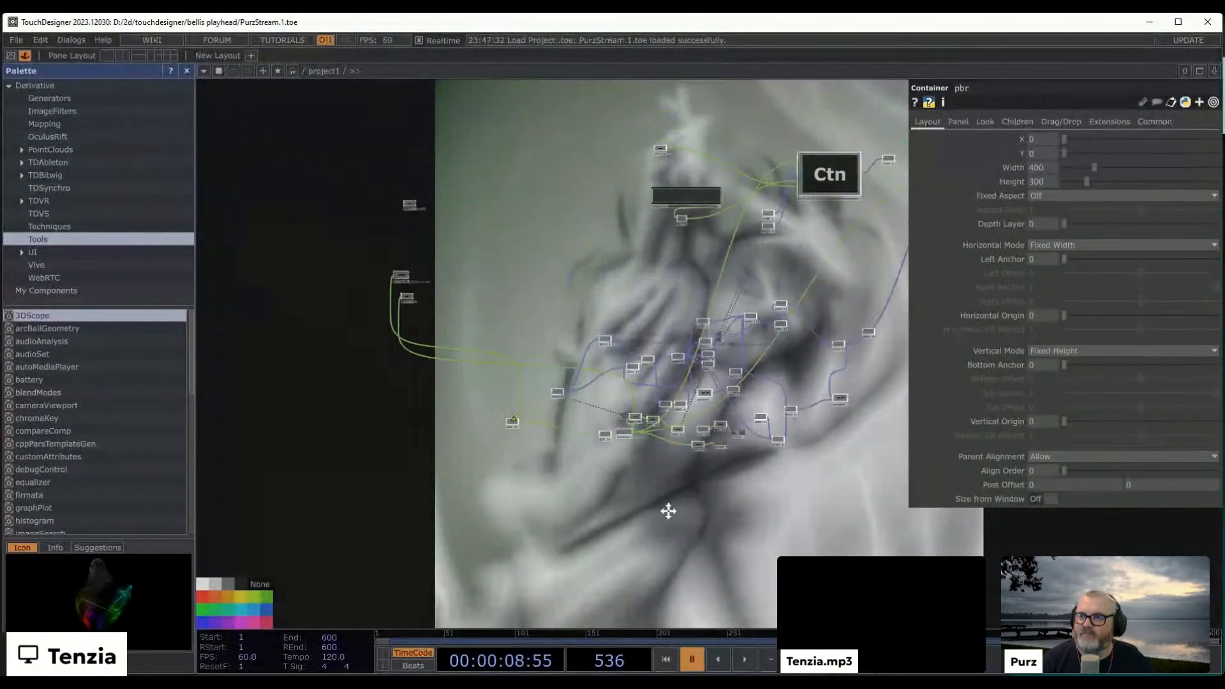
pyautogui.scroll(1, 685, 351)
pyautogui.moveTo(685, 351); pyautogui.dragTo(530, 189)
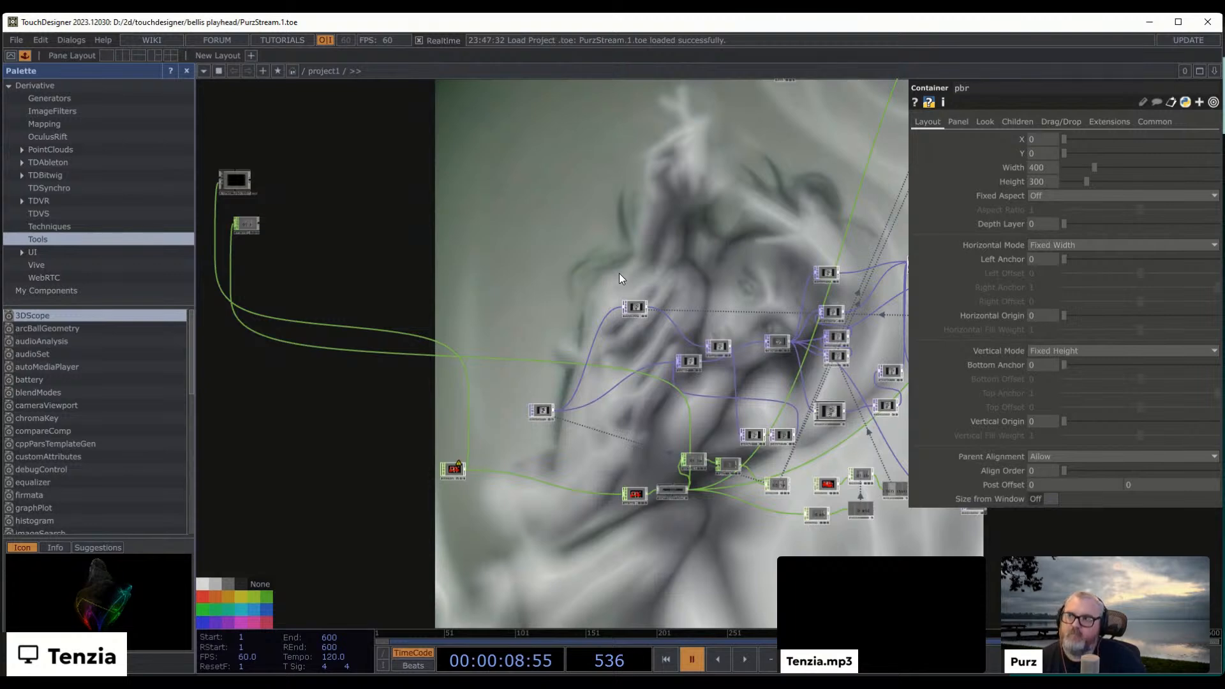
pyautogui.moveTo(664, 285); pyautogui.dragTo(599, 276)
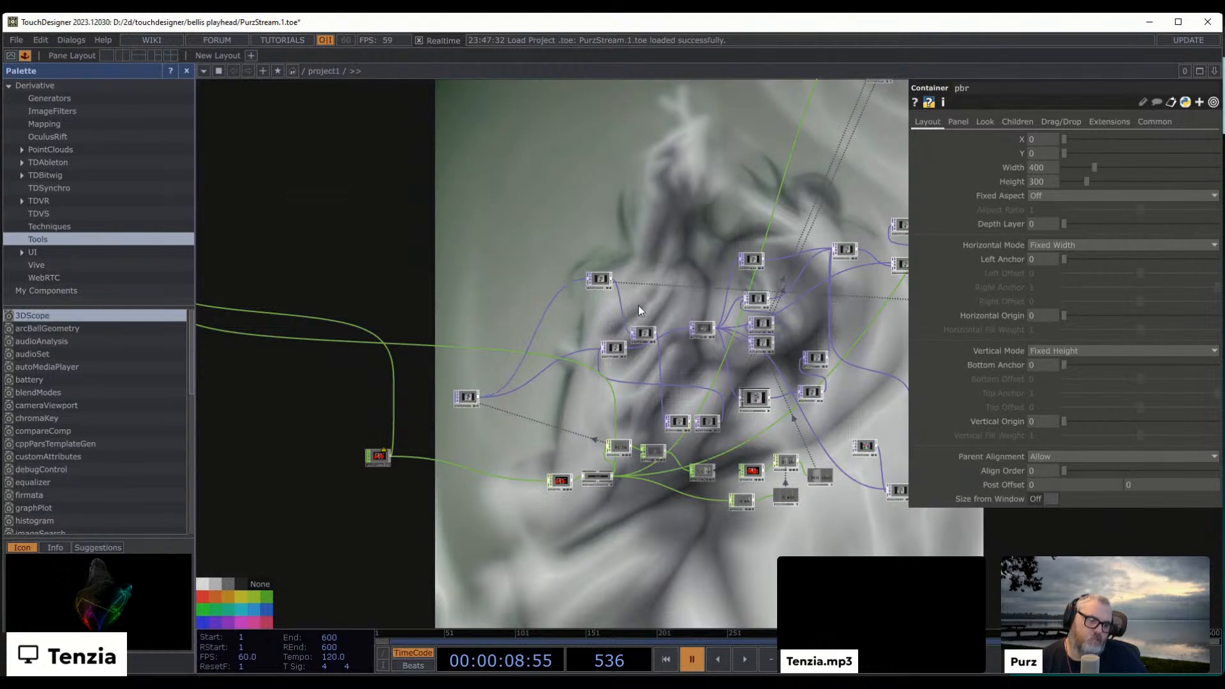
pyautogui.moveTo(646, 331); pyautogui.dragTo(660, 298)
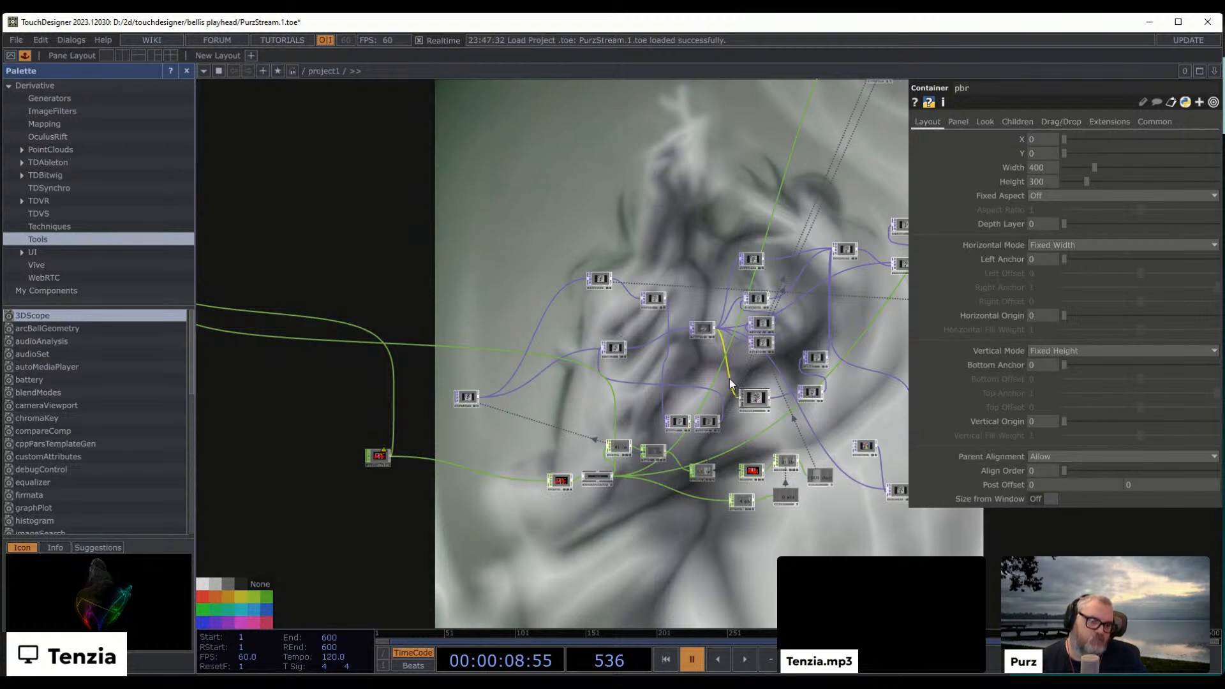
# Step: Resume the timeline playback and inspect the nodes around the moviefilein1 source in the network
pyautogui.moveTo(715, 197); pyautogui.dragTo(593, 316)
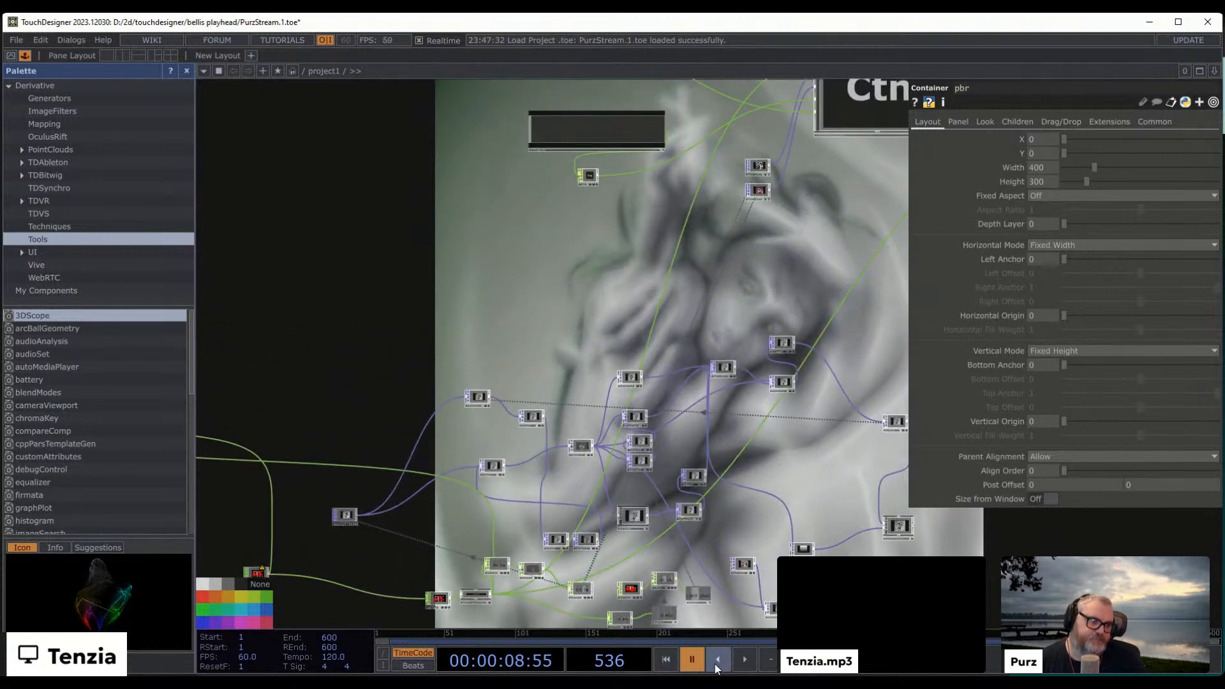
pyautogui.click(738, 664)
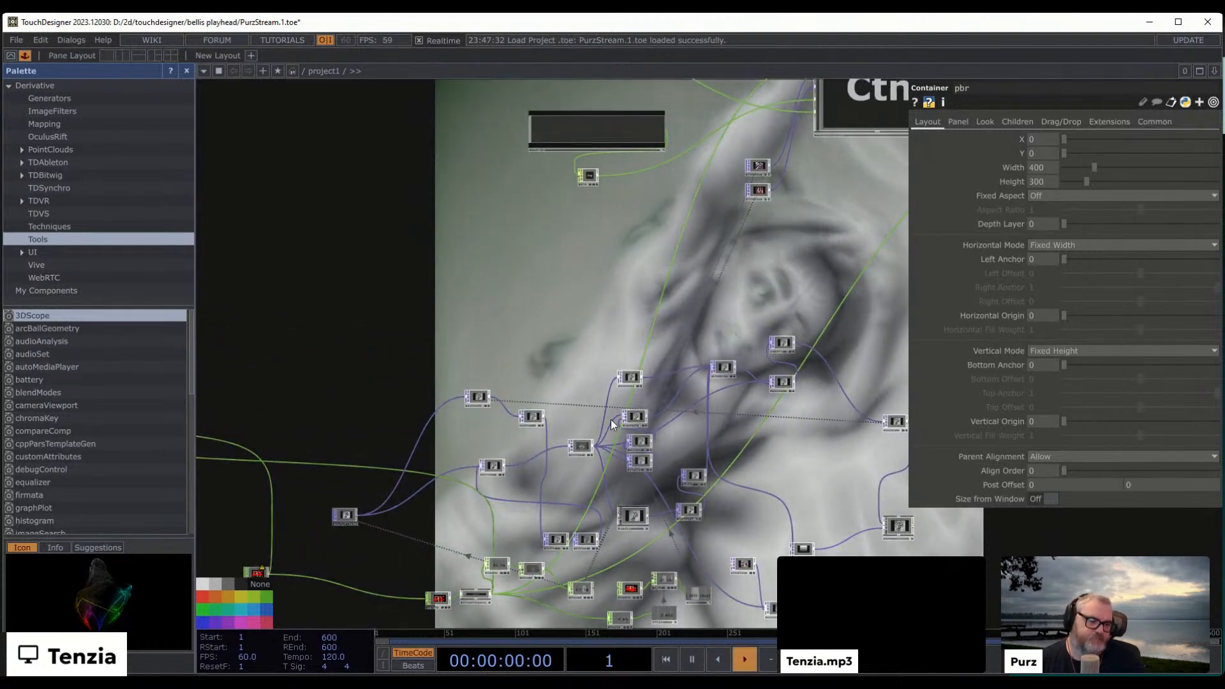
pyautogui.scroll(2, 606, 418)
pyautogui.scroll(1, 604, 418)
pyautogui.moveTo(599, 346); pyautogui.dragTo(856, 342)
pyautogui.moveTo(780, 272); pyautogui.dragTo(789, 214)
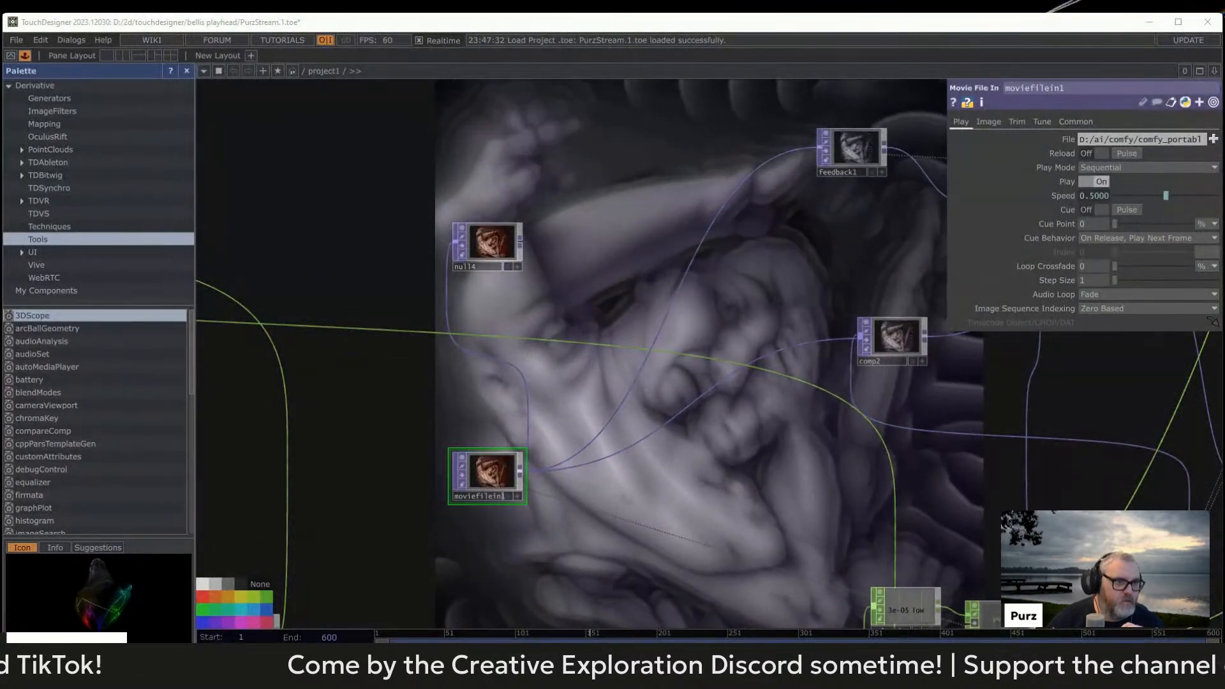
pyautogui.press('Return')
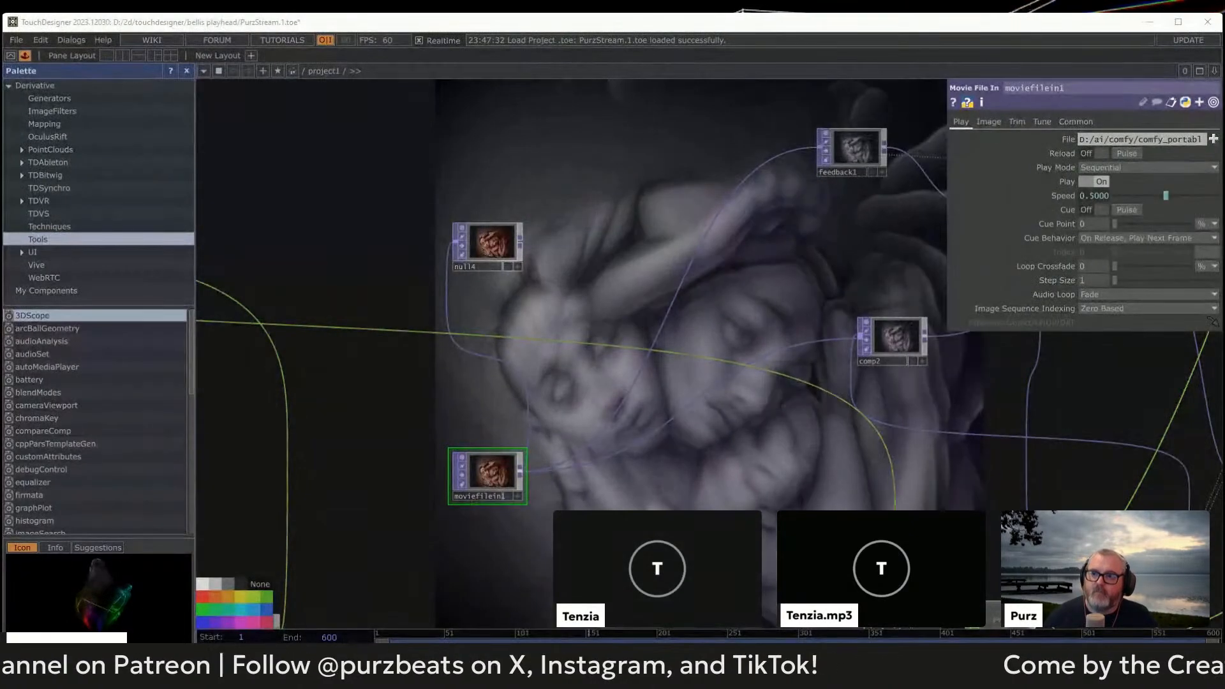
# Step: Examine the node branches downstream of the moviefilein1 source and show the parameters of the level3 node
pyautogui.press('Return')
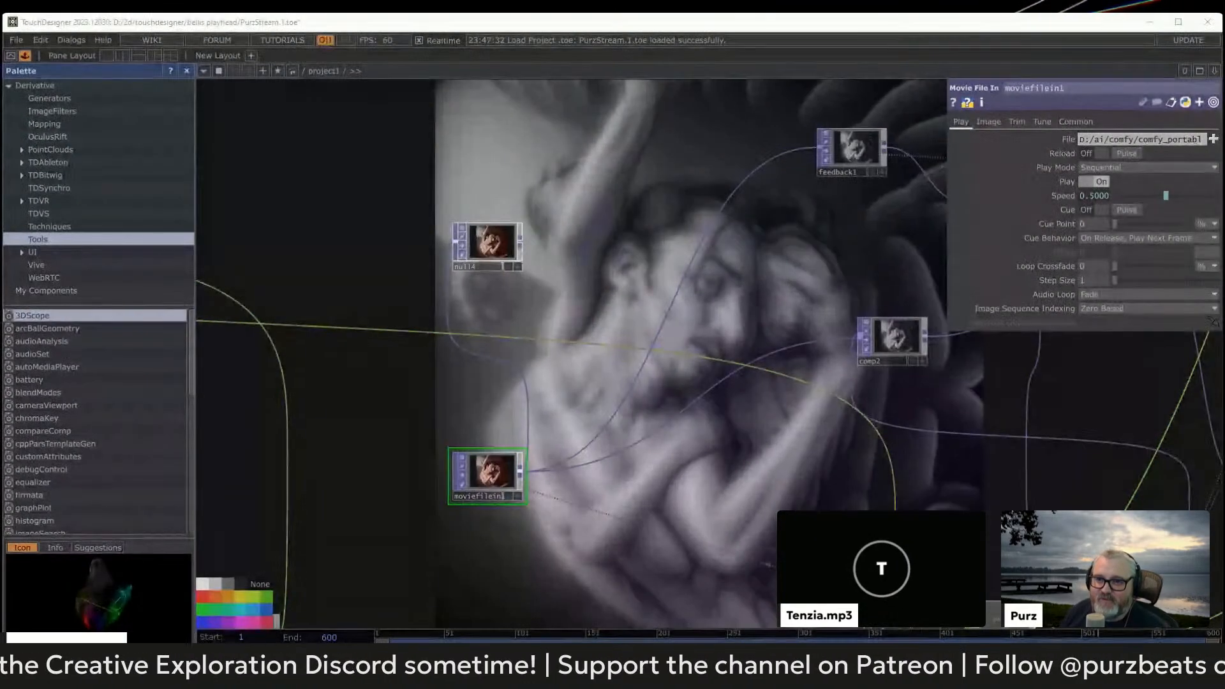
pyautogui.scroll(-2, 740, 512)
pyautogui.scroll(-4, 739, 512)
pyautogui.moveTo(873, 370); pyautogui.dragTo(531, 397)
pyautogui.scroll(2, 531, 397)
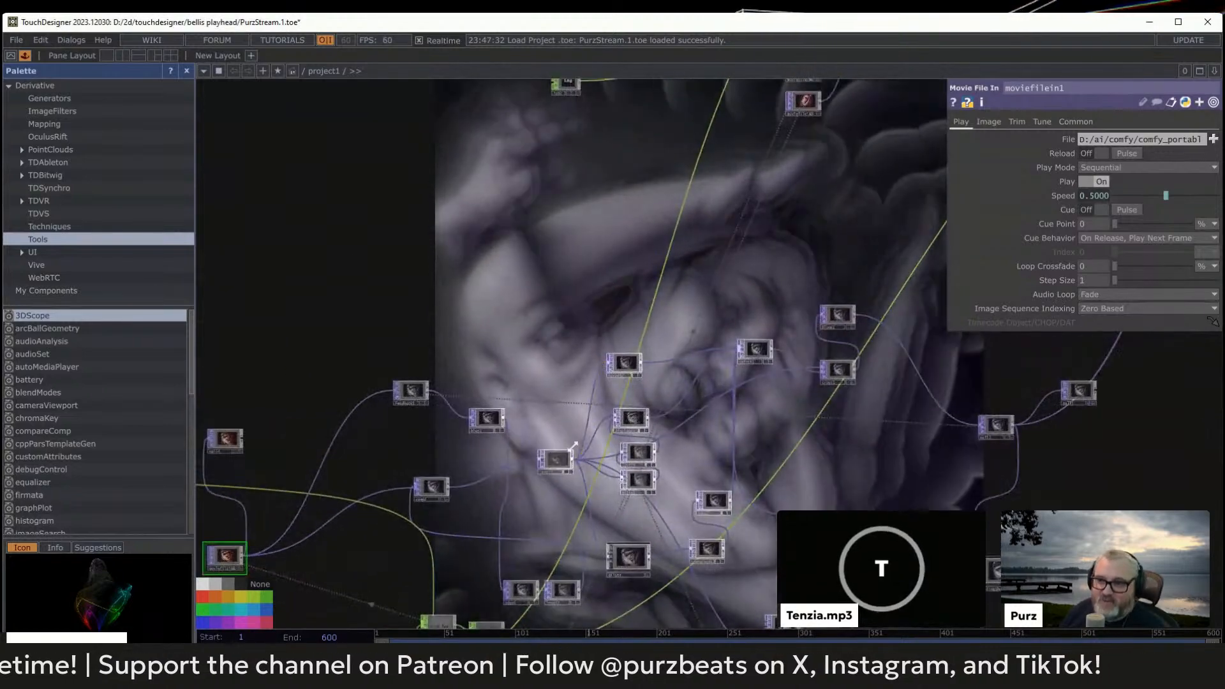
pyautogui.click(553, 462)
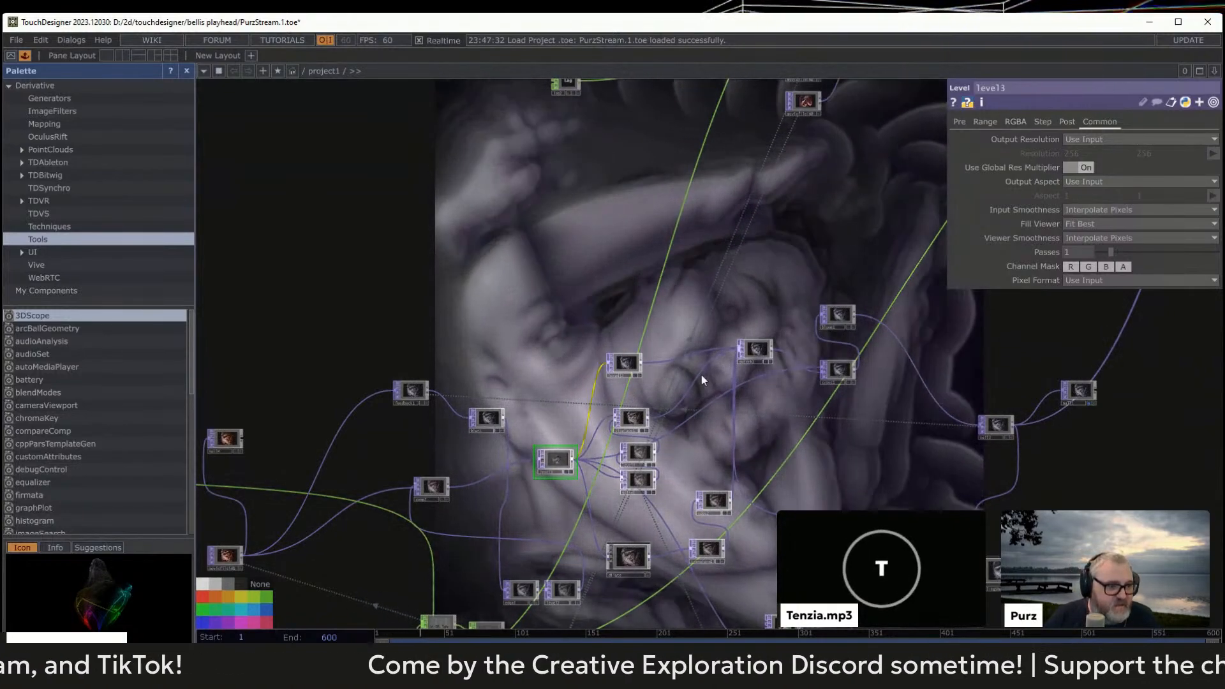
# Step: Raise the Index of the switch1 node to about 1.6 to select the displace1 input instead of hsvadj2
pyautogui.scroll(3, 734, 360)
pyautogui.click(768, 342)
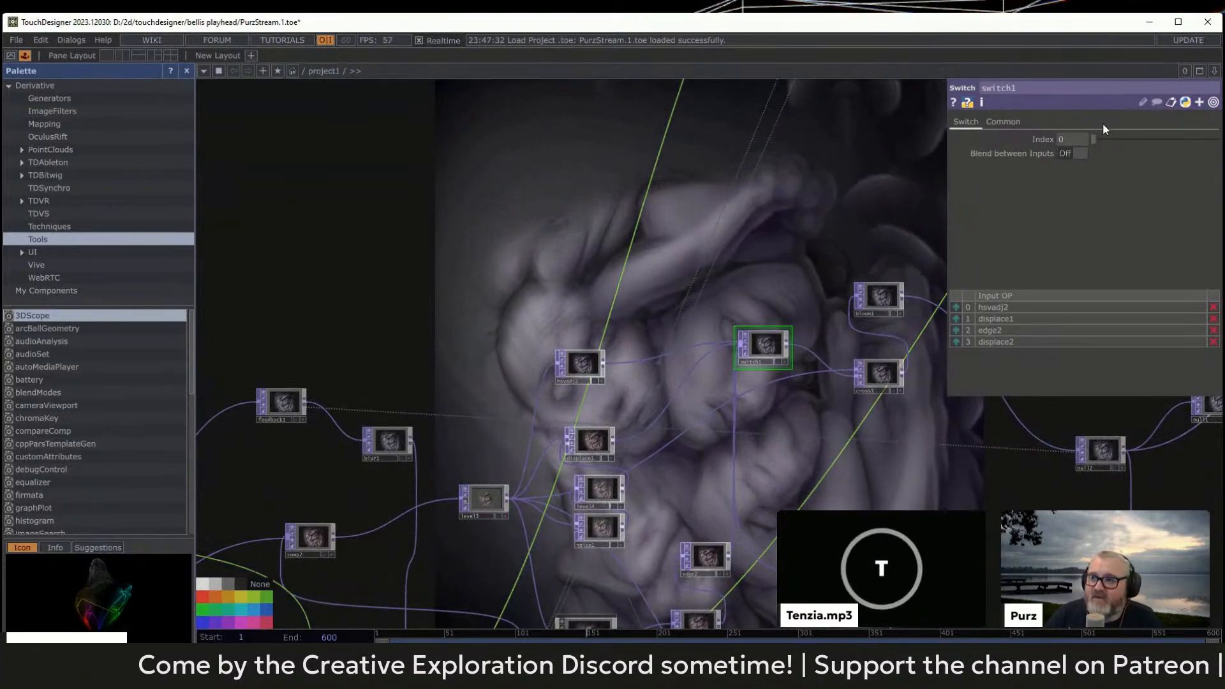
pyautogui.moveTo(1098, 137)
pyautogui.mouseDown()
pyautogui.moveTo(1127, 136)
pyautogui.moveTo(1113, 140)
pyautogui.mouseUp()
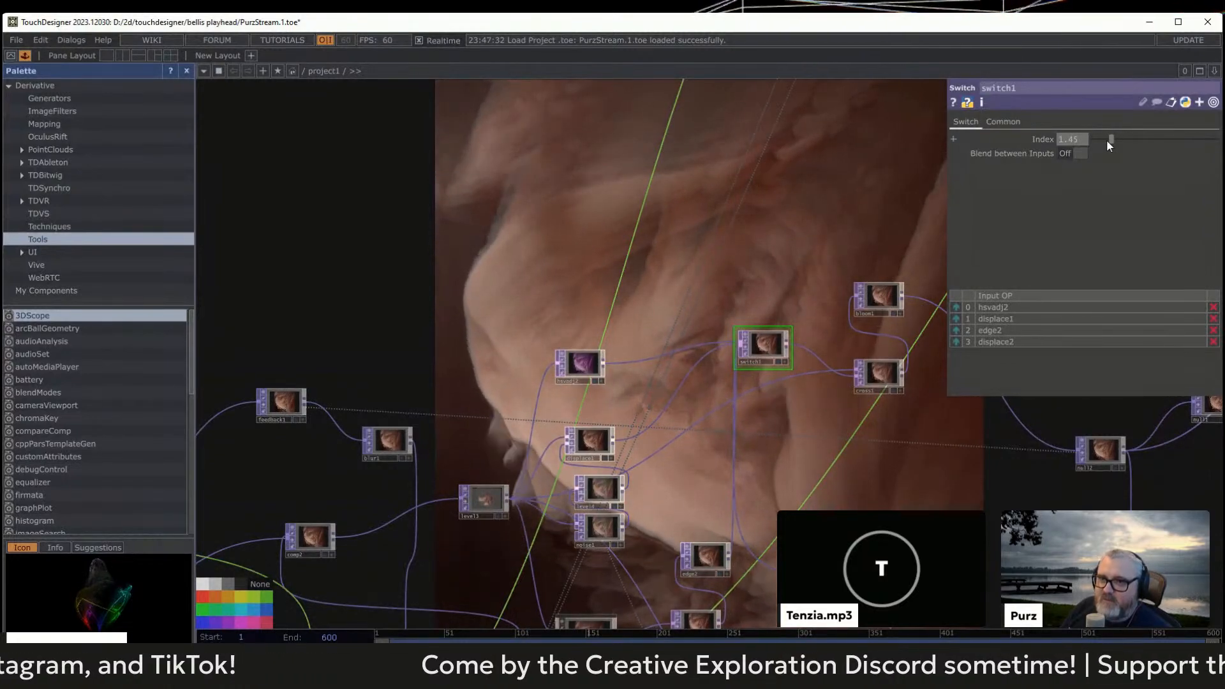
pyautogui.scroll(-2, 812, 271)
pyautogui.scroll(-1, 813, 271)
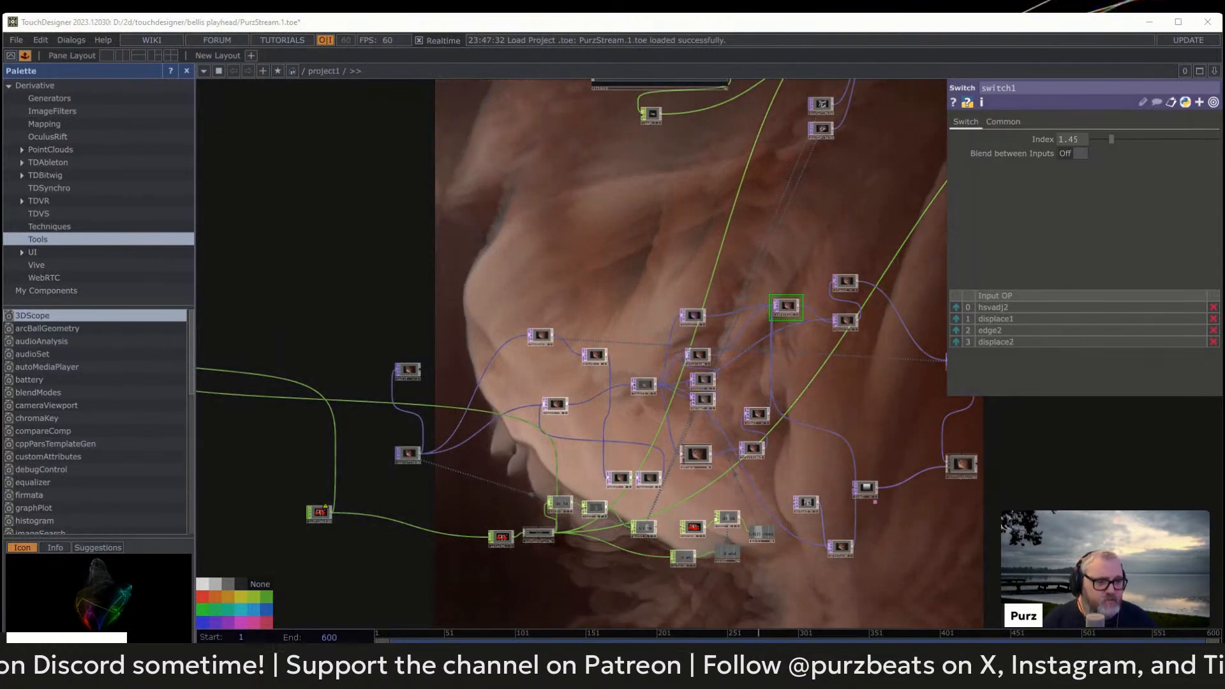
pyautogui.moveTo(1115, 141)
pyautogui.mouseDown()
pyautogui.moveTo(1135, 138)
pyautogui.moveTo(1114, 140)
pyautogui.mouseUp()
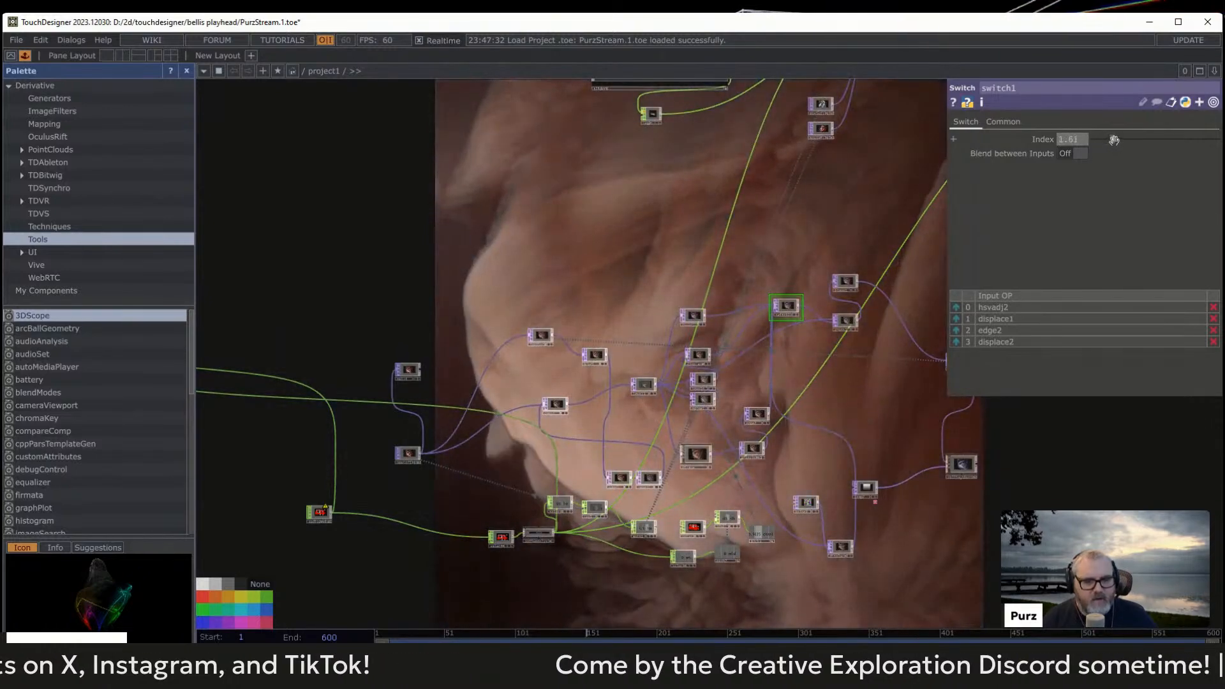